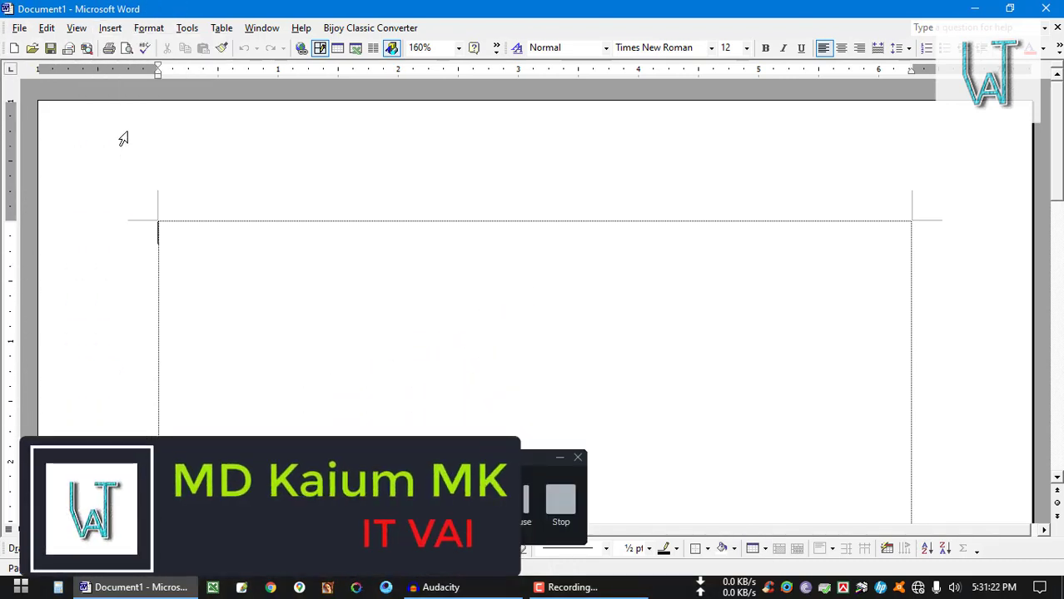
# Step: Open the Break dialog to view the available break types, and close it without inserting one
pyautogui.click(123, 31)
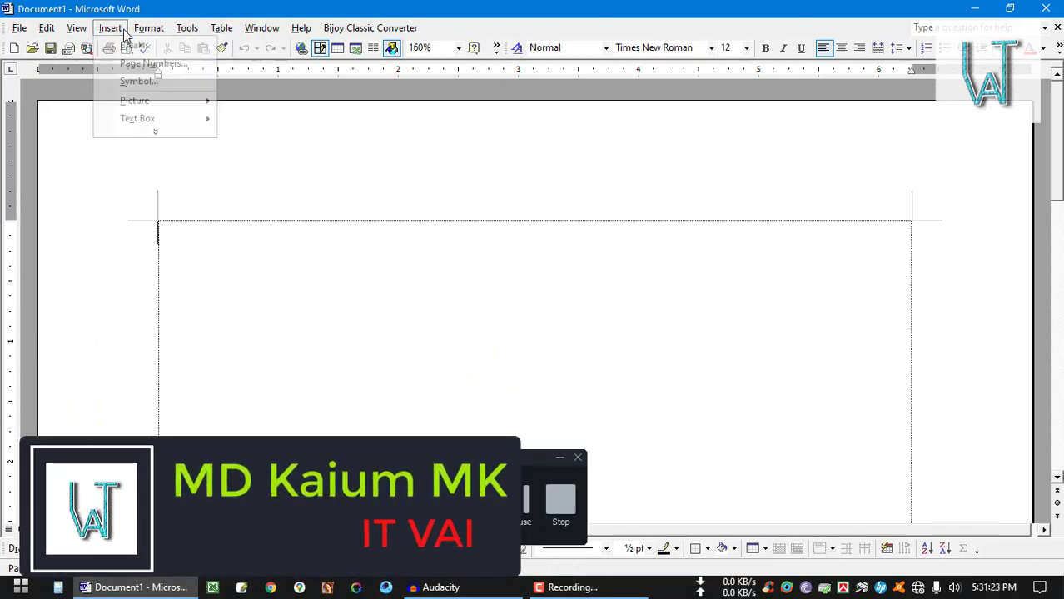
pyautogui.click(125, 133)
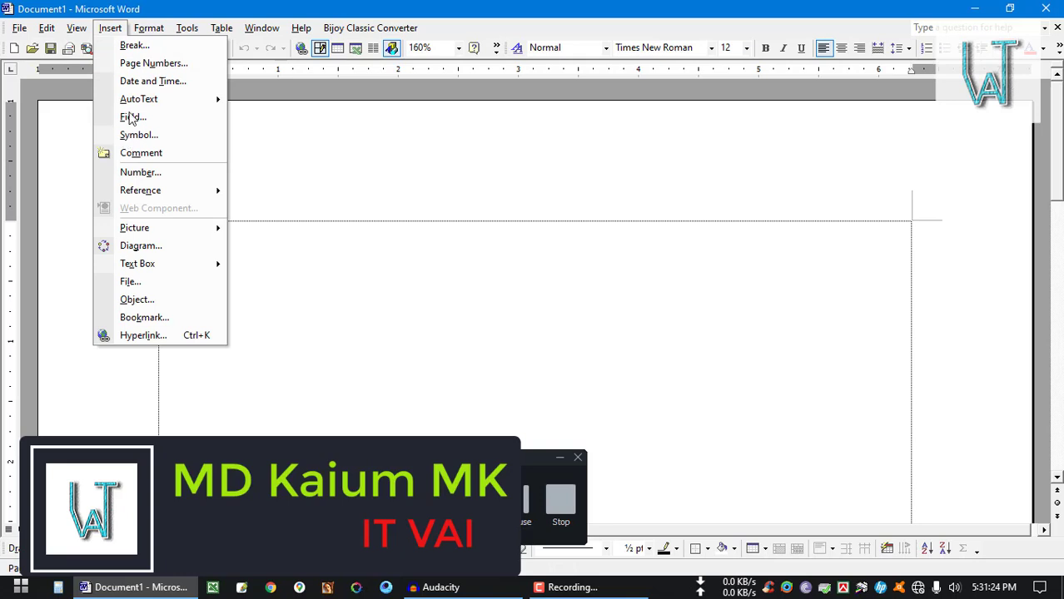
pyautogui.click(131, 48)
pyautogui.moveTo(517, 209); pyautogui.dragTo(415, 162)
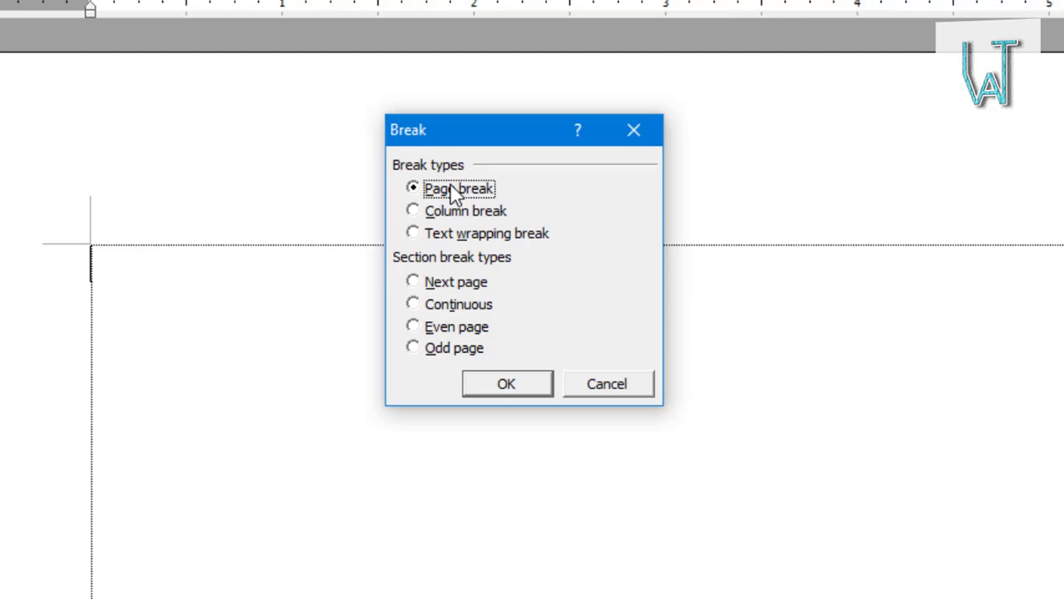
pyautogui.click(639, 137)
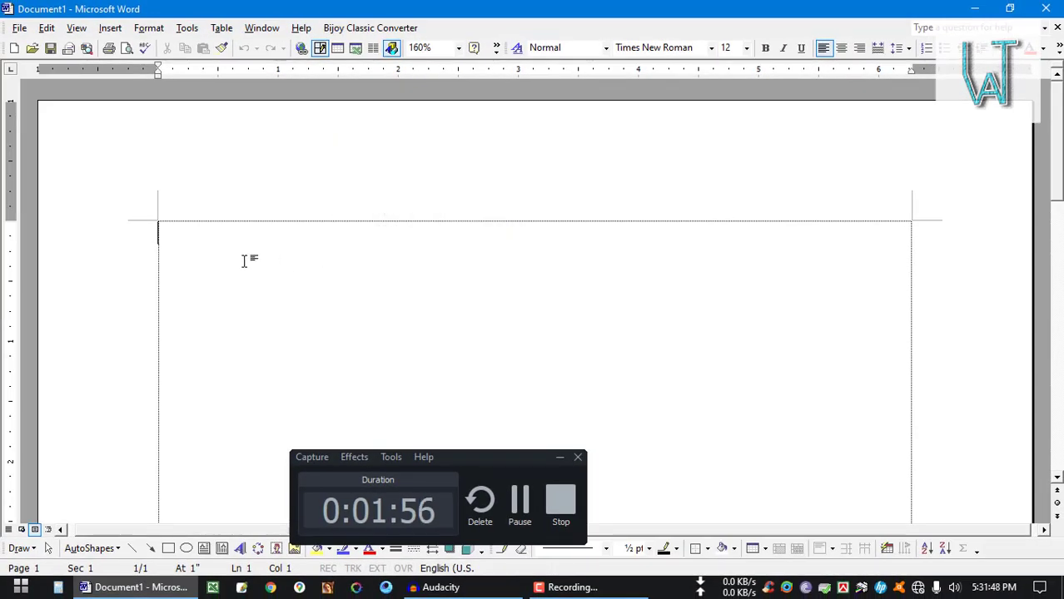
# Step: Insert repeated page breaks until the document has 22 pages
pyautogui.scroll(-12, 263, 257)
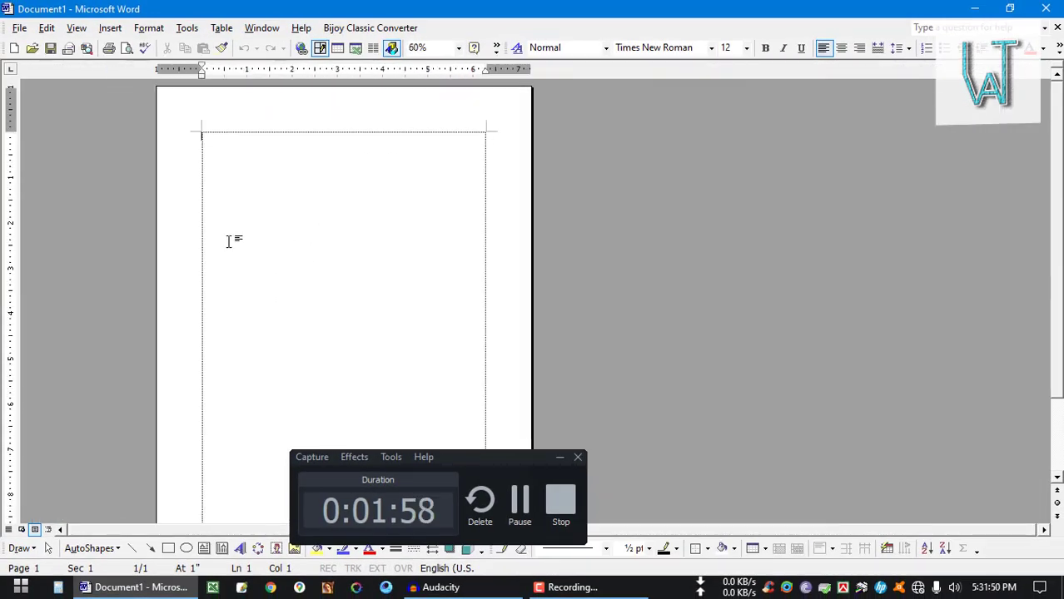
pyautogui.hotkey('ctrl', 'Return')
pyautogui.hotkey('ctrl', 'Return')
pyautogui.hotkey('ctrl', 'Return')
pyautogui.hotkey('ctrl', 'Return')
pyautogui.hotkey('ctrl', 'Return')
pyautogui.hotkey('ctrl', 'Return')
pyautogui.hotkey('ctrl', 'Return')
pyautogui.hotkey('ctrl', 'Return')
pyautogui.hotkey('ctrl', 'Return')
pyautogui.hotkey('ctrl', 'Return')
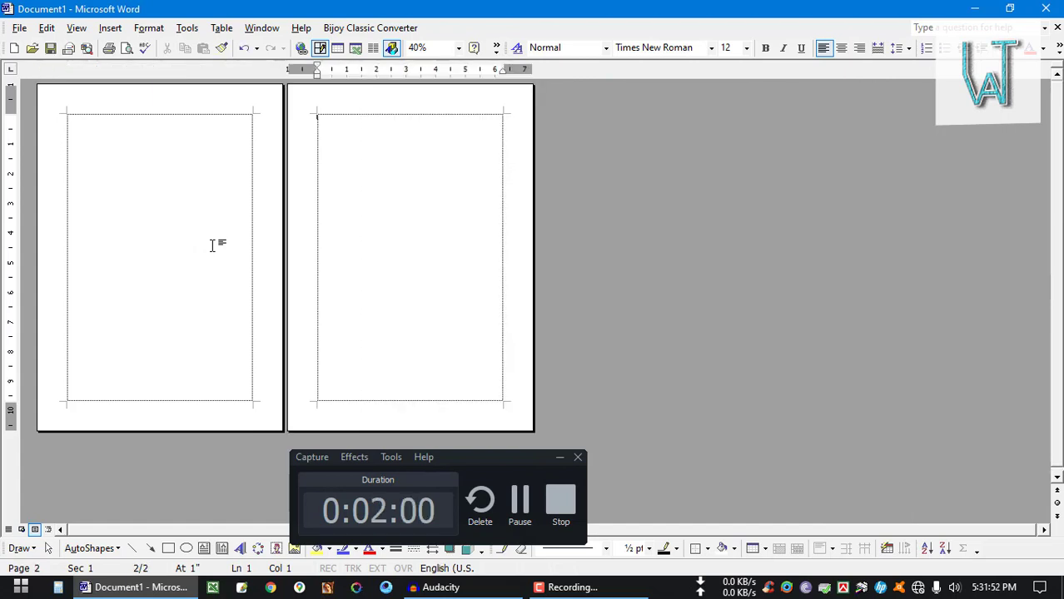
pyautogui.hotkey('ctrl', 'Return')
pyautogui.hotkey('ctrl', 'Return')
pyautogui.hotkey('ctrl', 'Return')
pyautogui.hotkey('ctrl', 'Return')
pyautogui.hotkey('ctrl', 'Return')
pyautogui.hotkey('ctrl', 'Return')
pyautogui.hotkey('ctrl', 'Return')
pyautogui.hotkey('ctrl', 'Return')
pyautogui.hotkey('ctrl', 'Return')
pyautogui.hotkey('ctrl', 'Return')
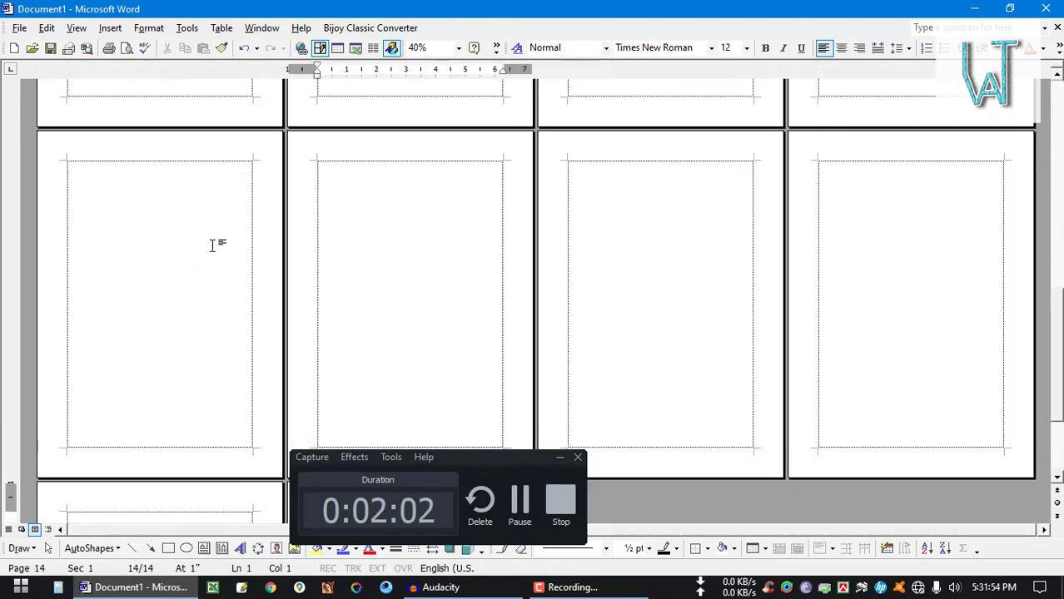
pyautogui.hotkey('ctrl', 'Return')
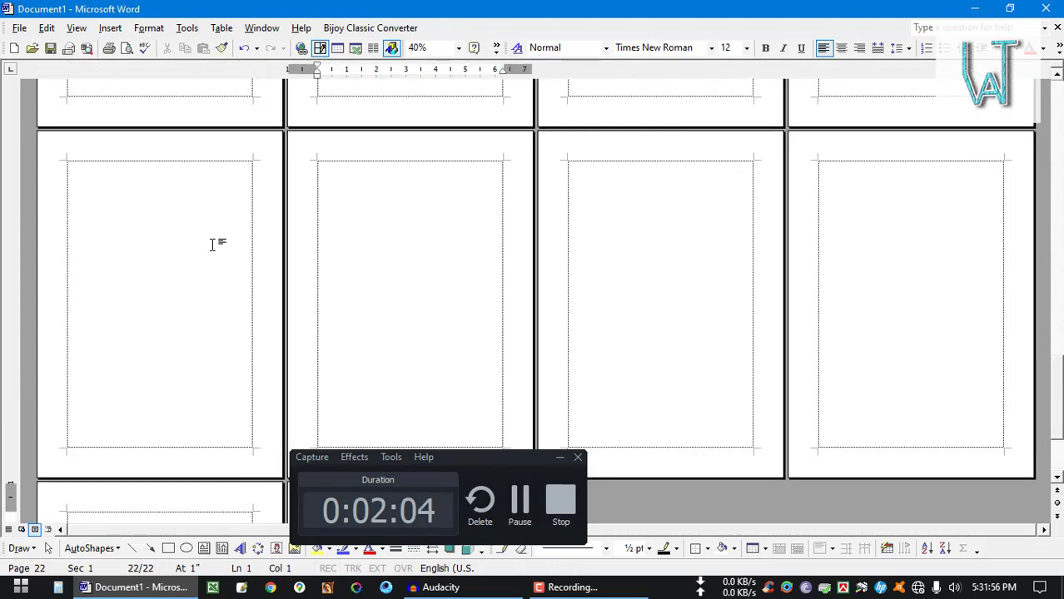
# Step: Delete all the page breaks in the document, leaving a single blank page
pyautogui.keyDown('ctrl'); pyautogui.scroll(-3, 214, 245); pyautogui.keyUp('ctrl')
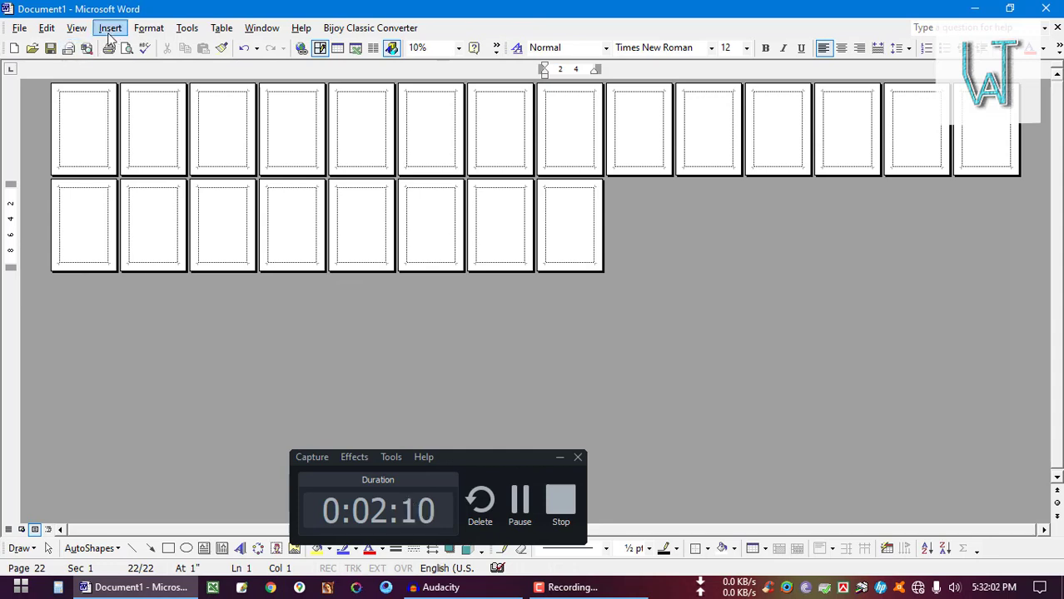
pyautogui.click(123, 189)
pyautogui.press('Delete')
pyautogui.keyDown('ctrl'); pyautogui.scroll(3, 80, 163); pyautogui.keyUp('ctrl')
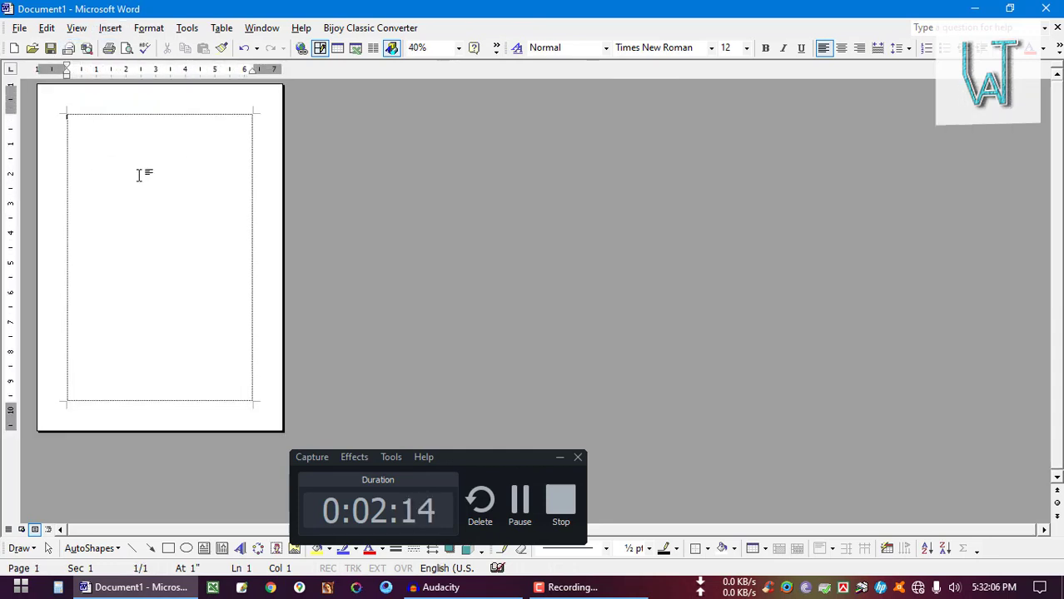
# Step: Insert a page break at the start of the blank document using the Page break type
pyautogui.click(109, 28)
pyautogui.click(114, 44)
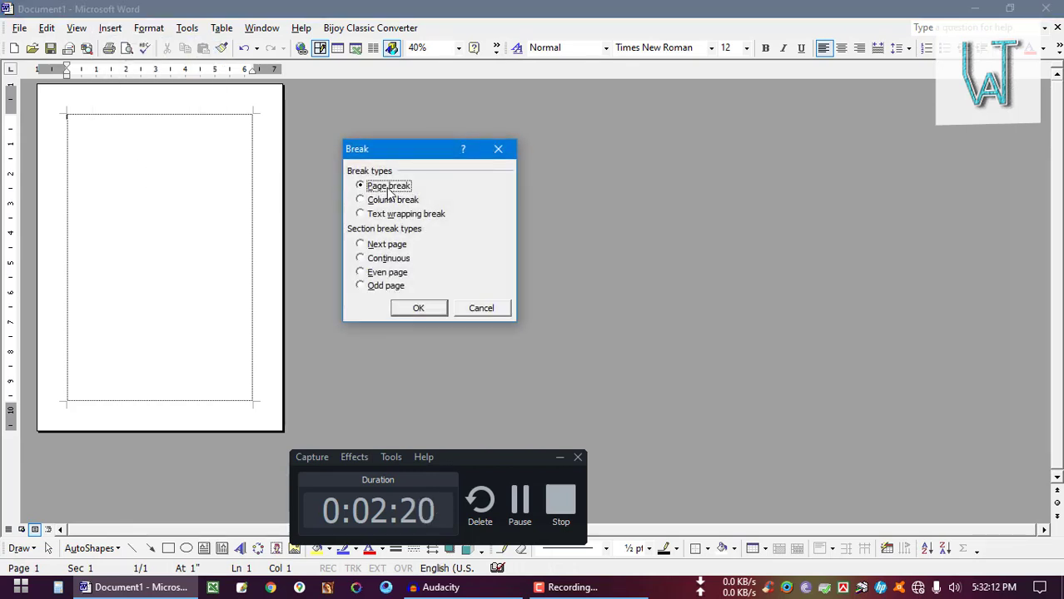
pyautogui.click(419, 309)
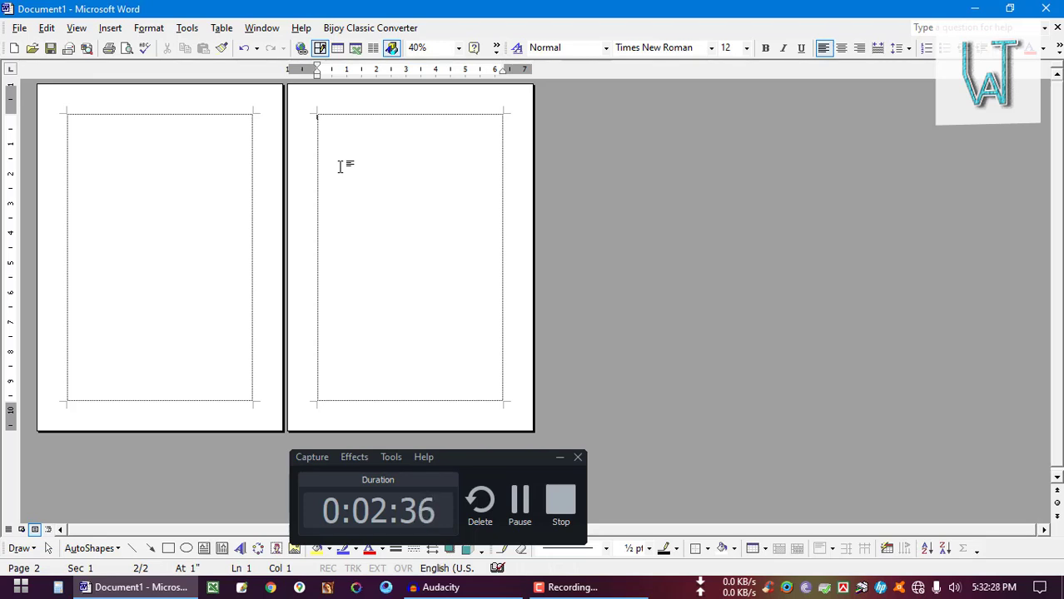
pyautogui.hotkey('ctrl', 'Return')
pyautogui.click(110, 28)
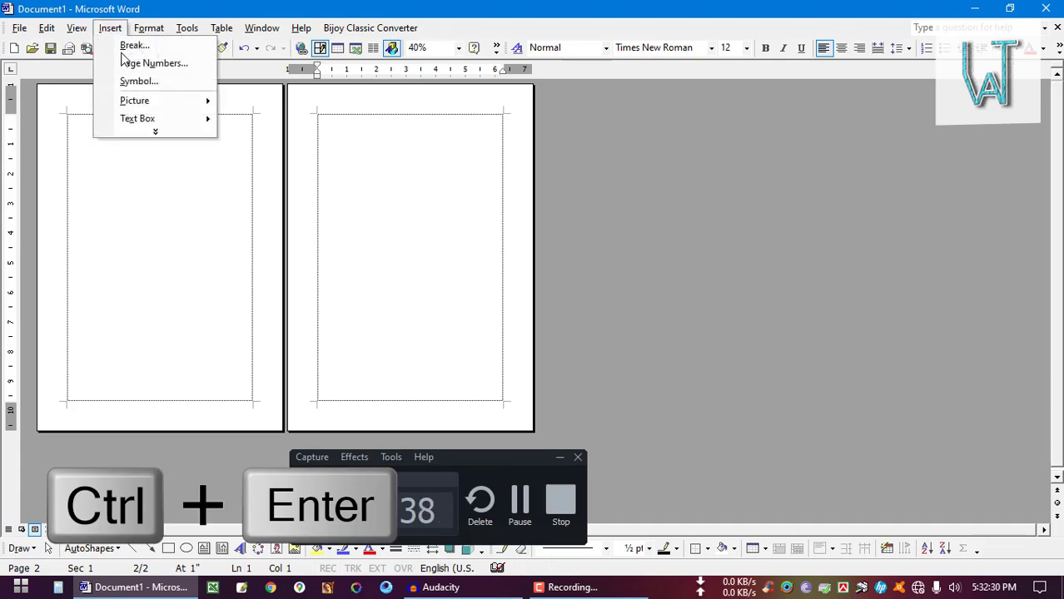
pyautogui.click(128, 131)
pyautogui.click(139, 48)
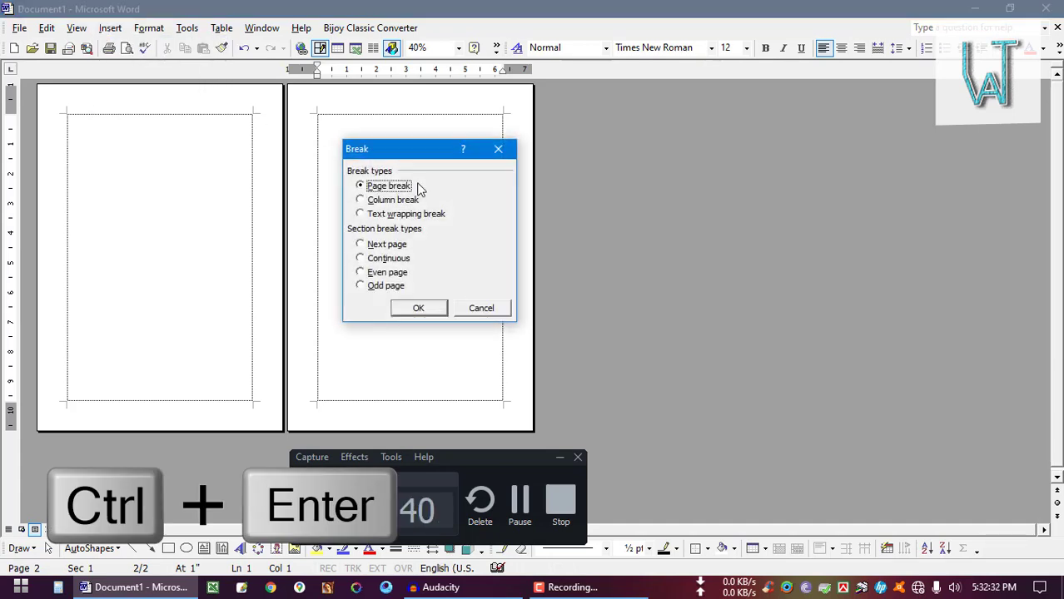
pyautogui.click(361, 202)
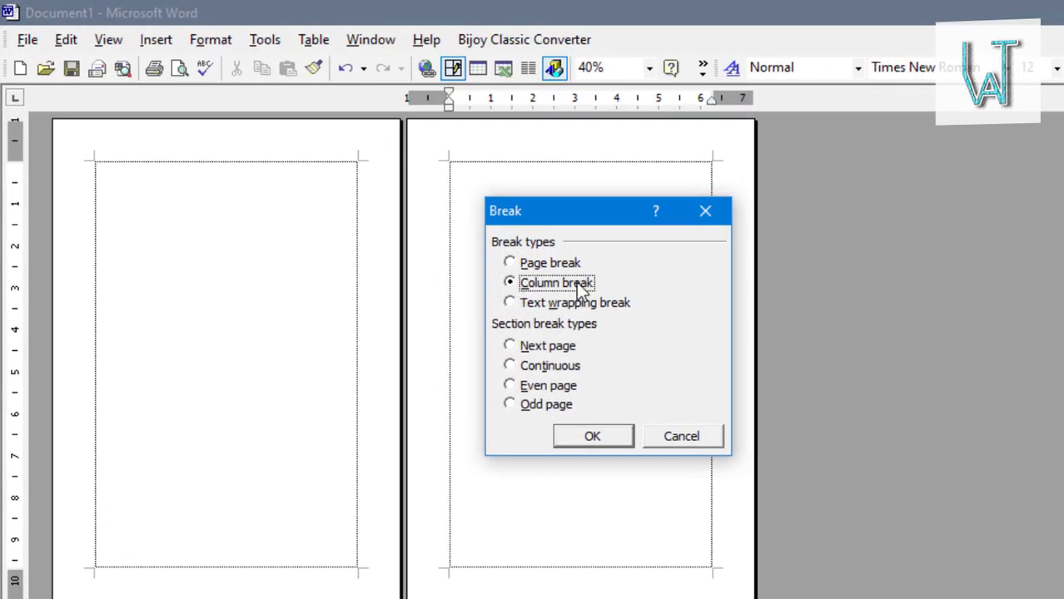
pyautogui.click(704, 212)
# Step: Insert a table with three rows and six columns at the start of the first page
pyautogui.click(165, 210)
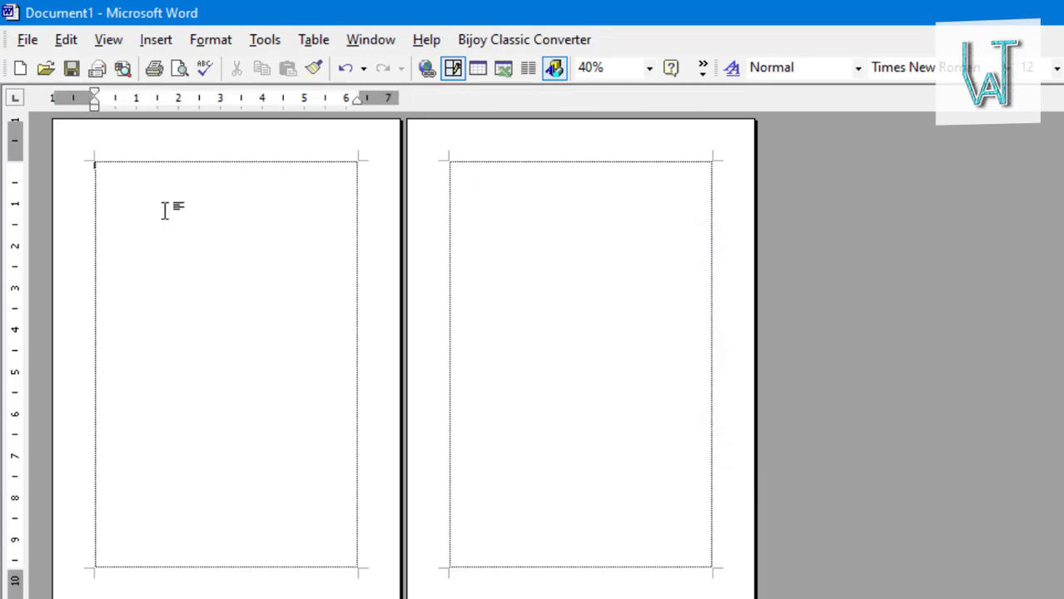
pyautogui.scroll(8, 296, 290)
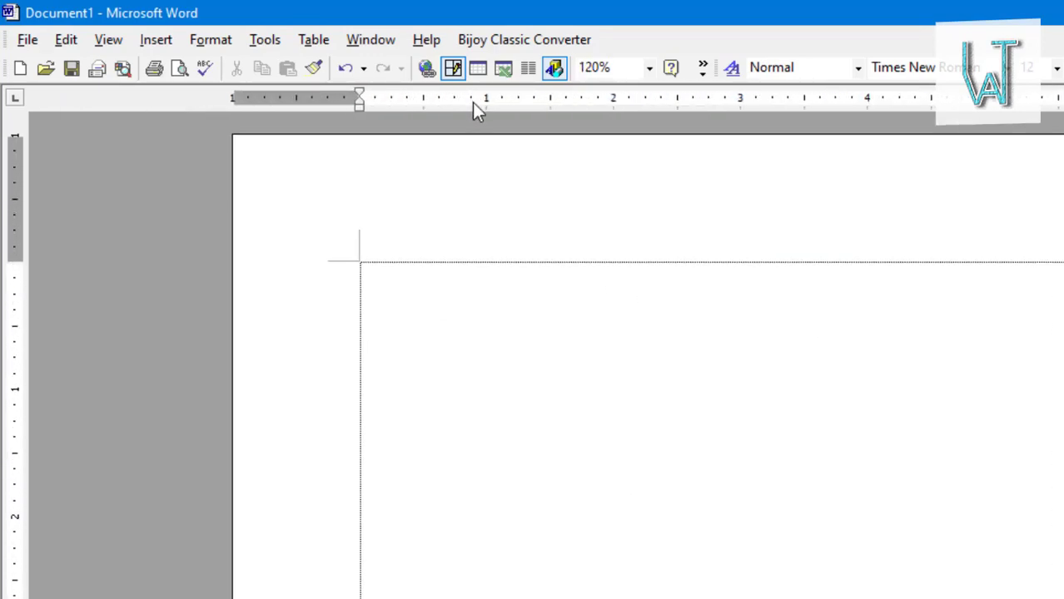
pyautogui.click(477, 68)
pyautogui.click(638, 157)
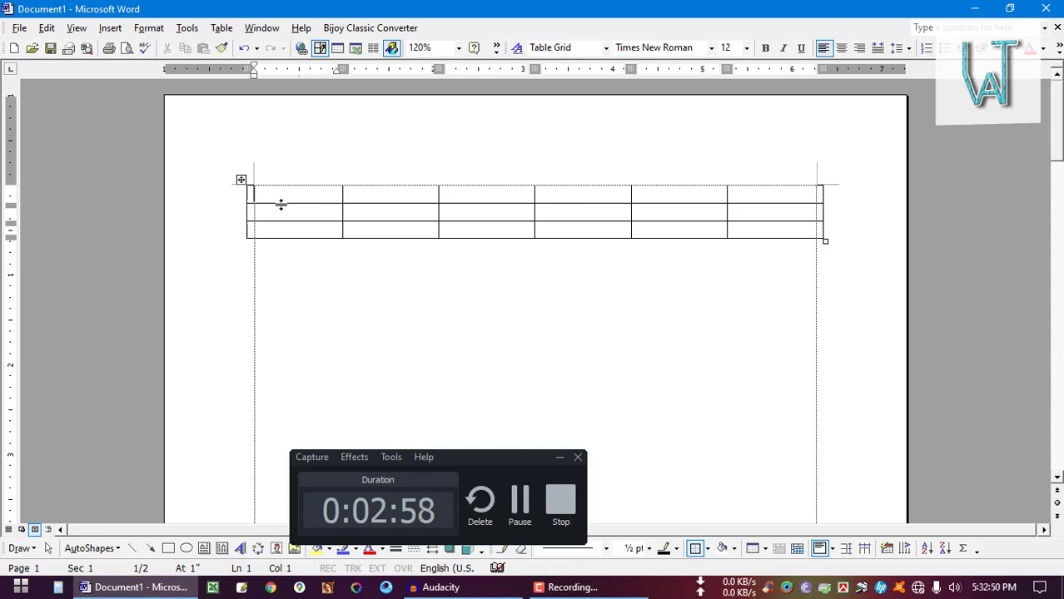
# Step: Number the three rows 1, 2 and 3 down the table's first column
pyautogui.write('1')
pyautogui.press('Down')
pyautogui.write('2')
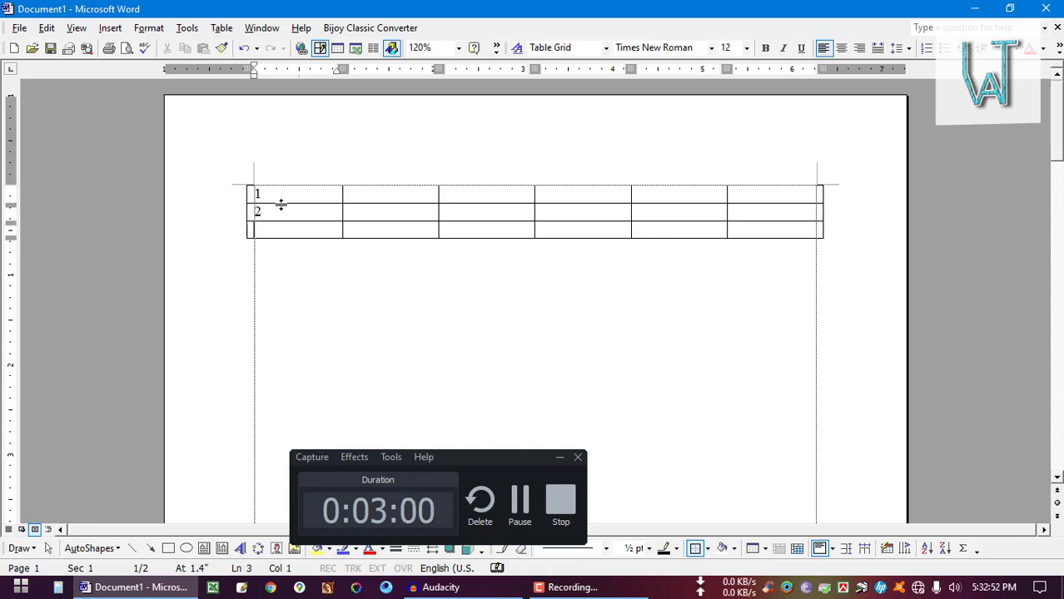
pyautogui.press('Down')
pyautogui.write('3')
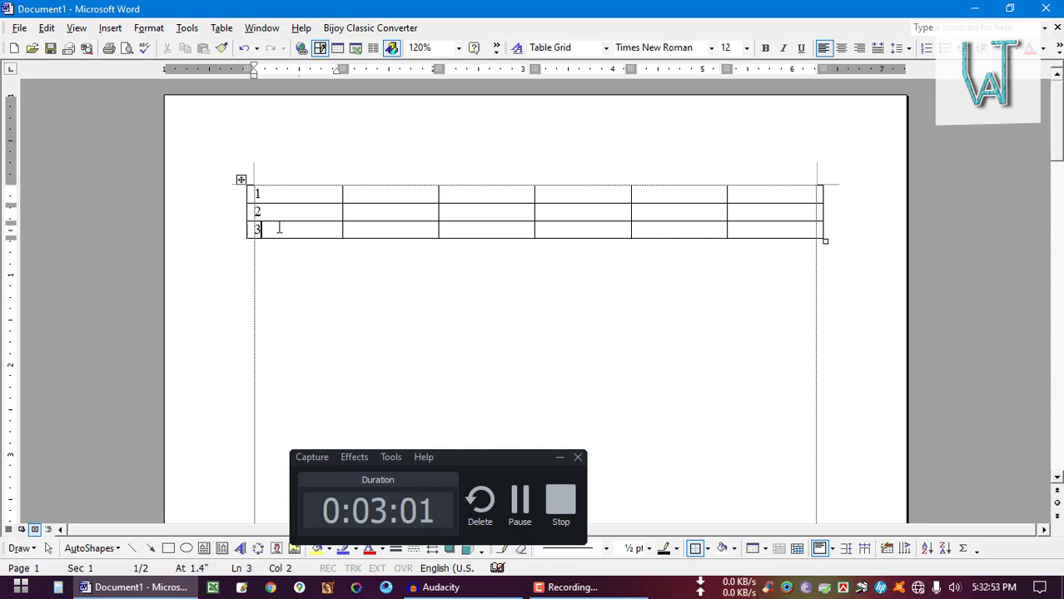
# Step: Fill the remaining cells of the table's first row with 2, 3, 4, 5 and 6
pyautogui.click(361, 196)
pyautogui.write('2')
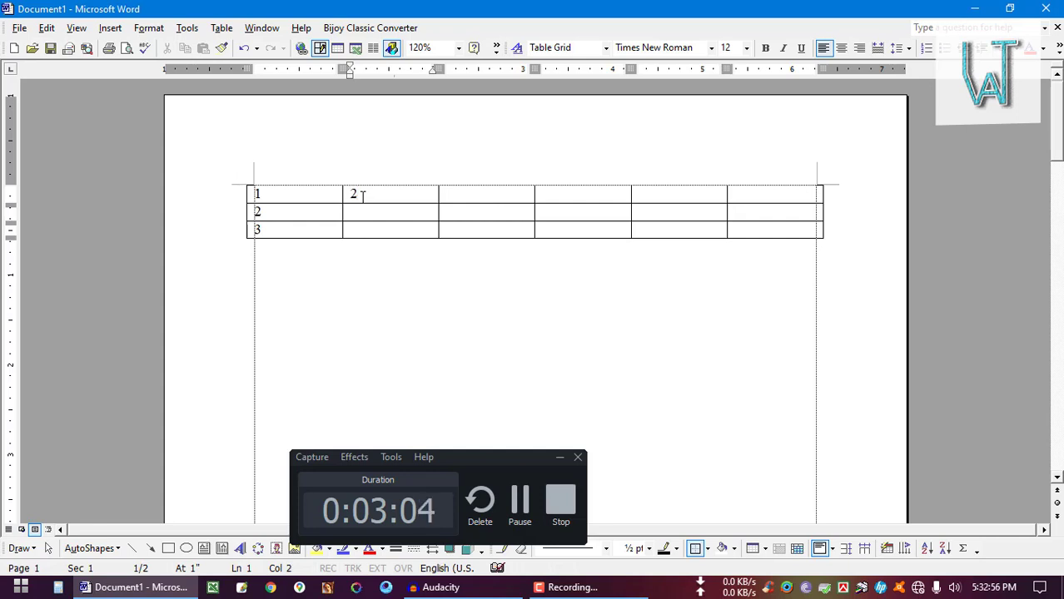
pyautogui.press('Tab')
pyautogui.write('3')
pyautogui.press('Tab')
pyautogui.write('4')
pyautogui.press('Tab')
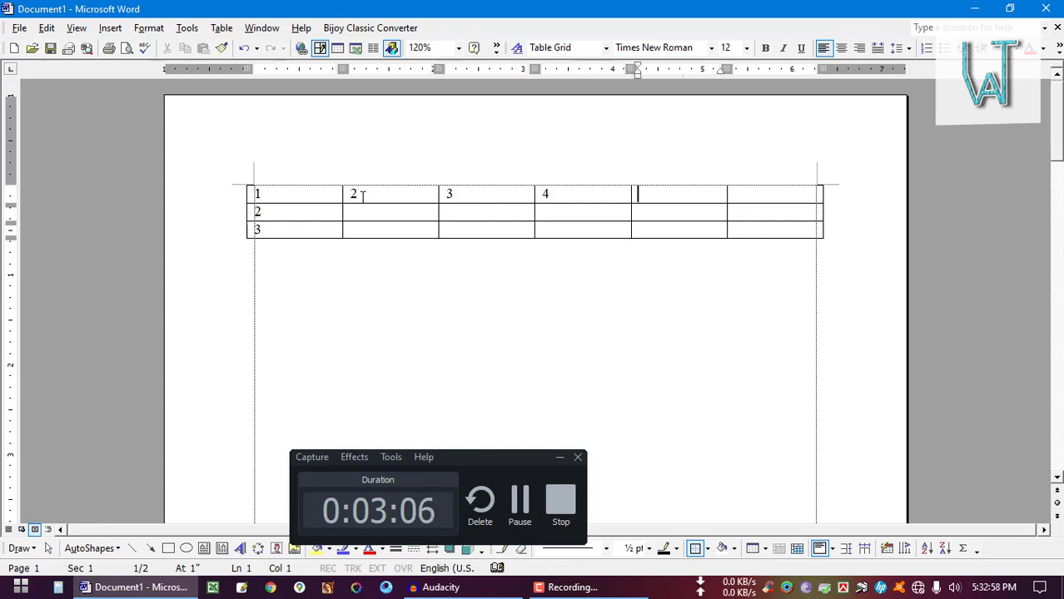
pyautogui.write('5')
pyautogui.press('Tab')
pyautogui.write('6')
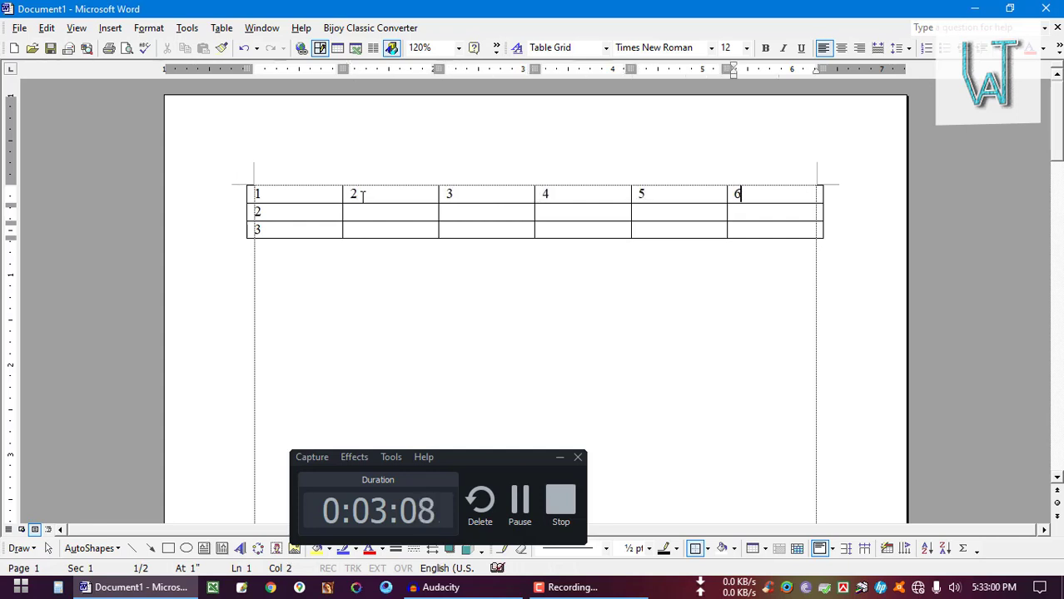
# Step: Place the text cursor after the 2 in the first cell of the table's second row
pyautogui.click(272, 213)
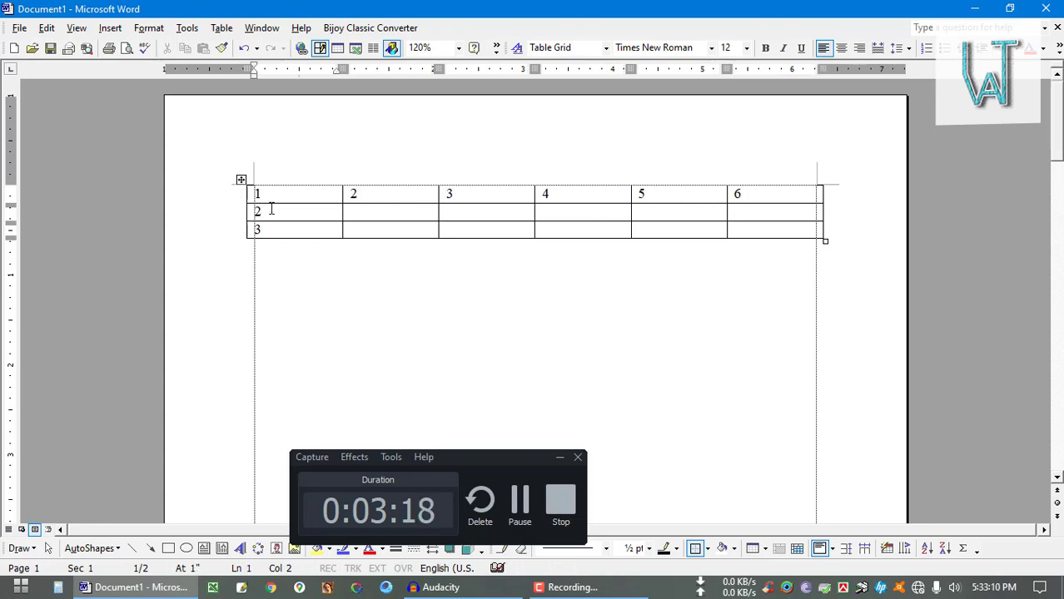
pyautogui.click(273, 182)
pyautogui.click(265, 212)
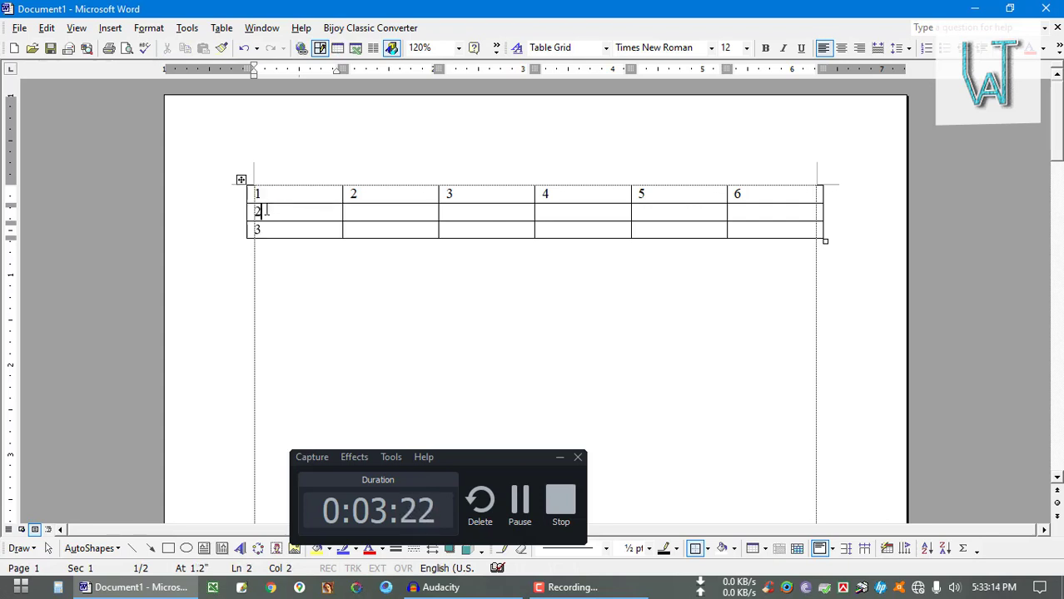
pyautogui.click(110, 27)
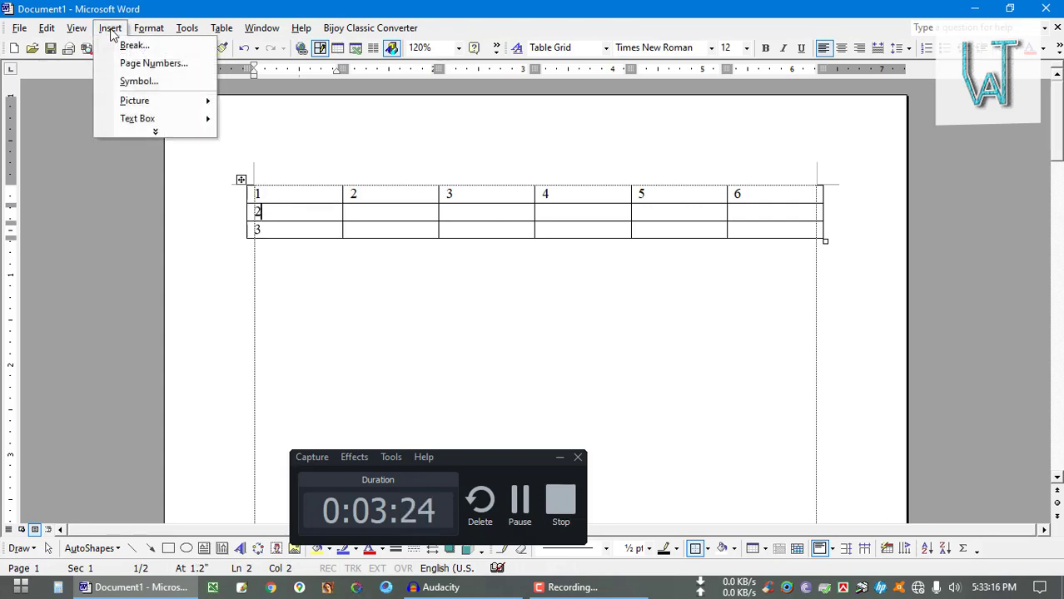
pyautogui.click(135, 64)
pyautogui.click(658, 218)
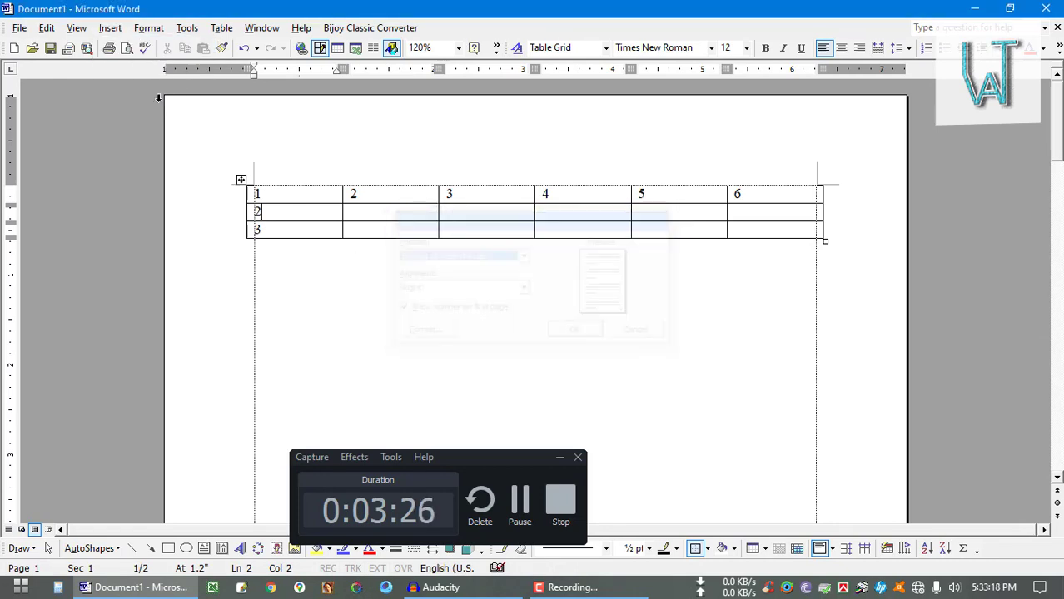
# Step: Insert a column break at the table's second row to split the table below its first row
pyautogui.click(109, 28)
pyautogui.click(133, 46)
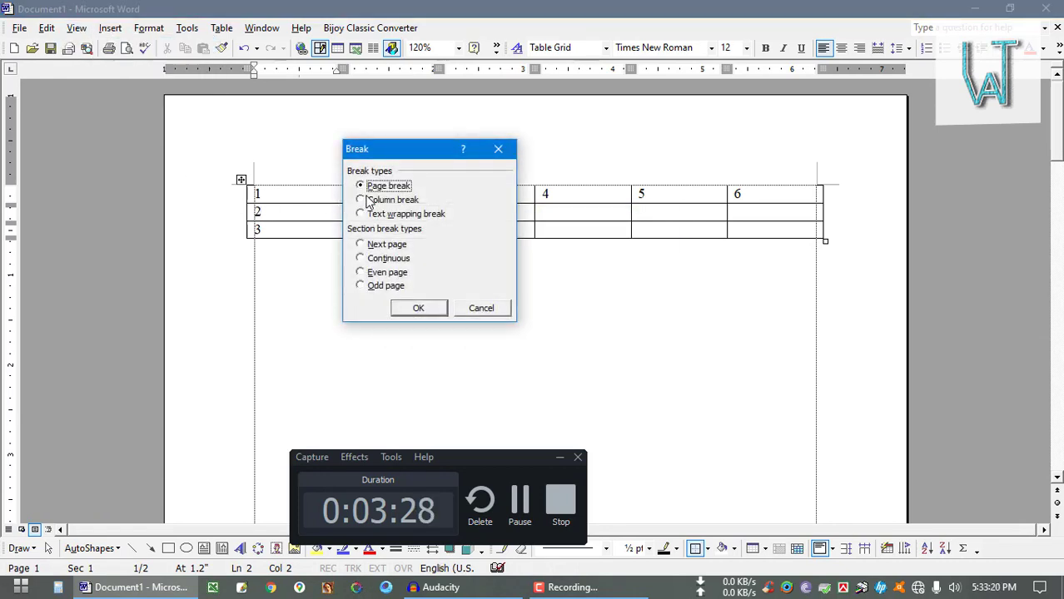
pyautogui.click(361, 200)
pyautogui.click(416, 307)
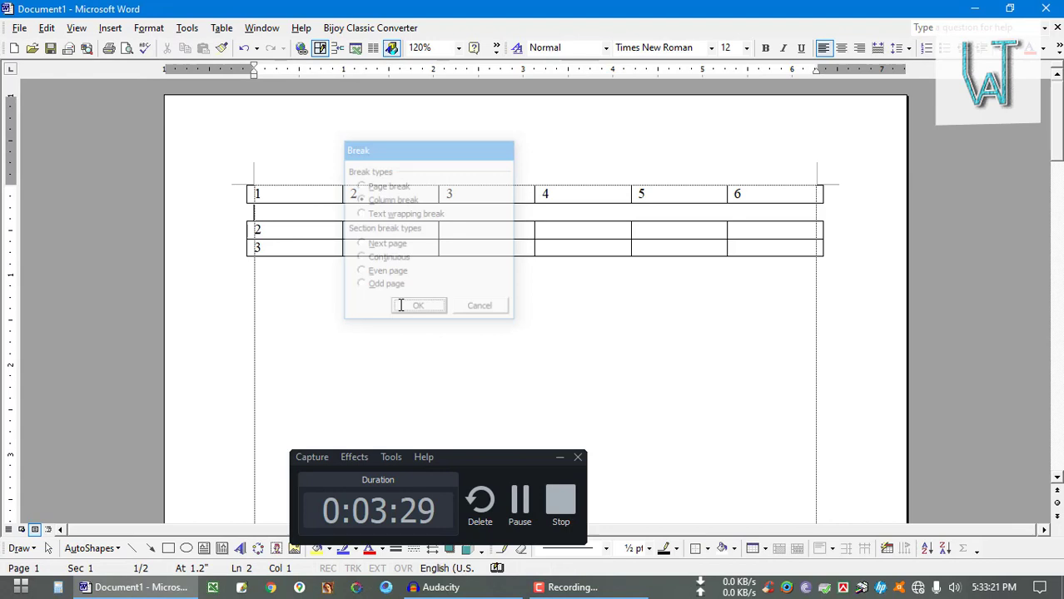
pyautogui.click(266, 232)
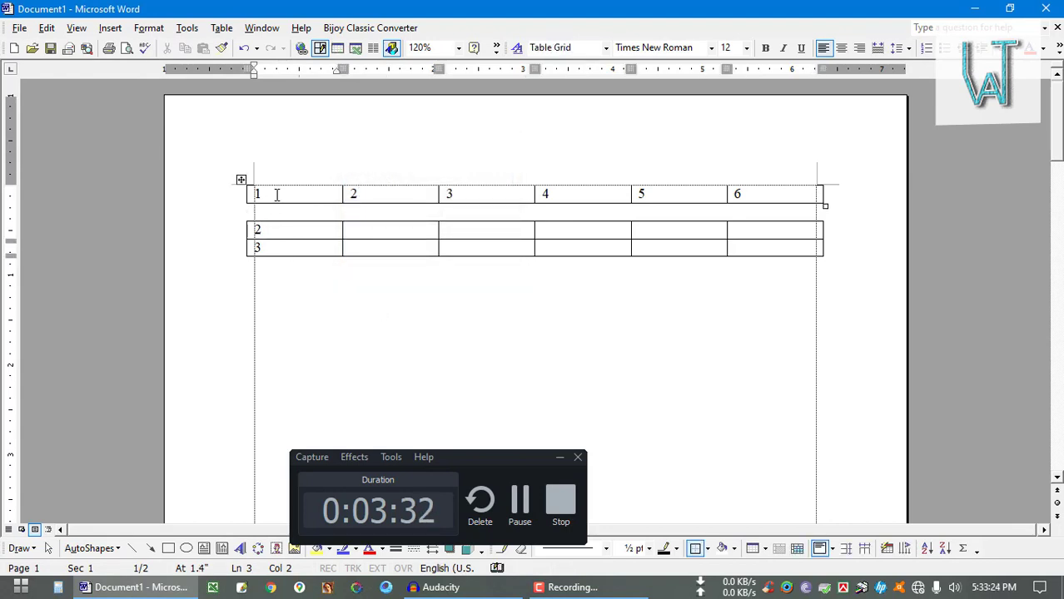
pyautogui.click(276, 193)
pyautogui.click(219, 218)
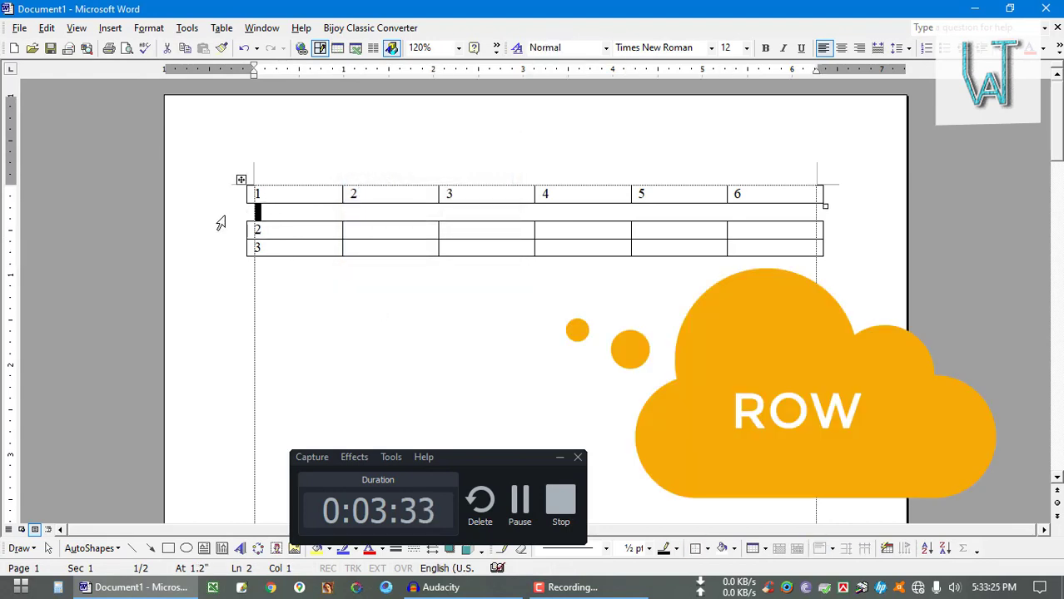
pyautogui.click(278, 197)
pyautogui.click(261, 235)
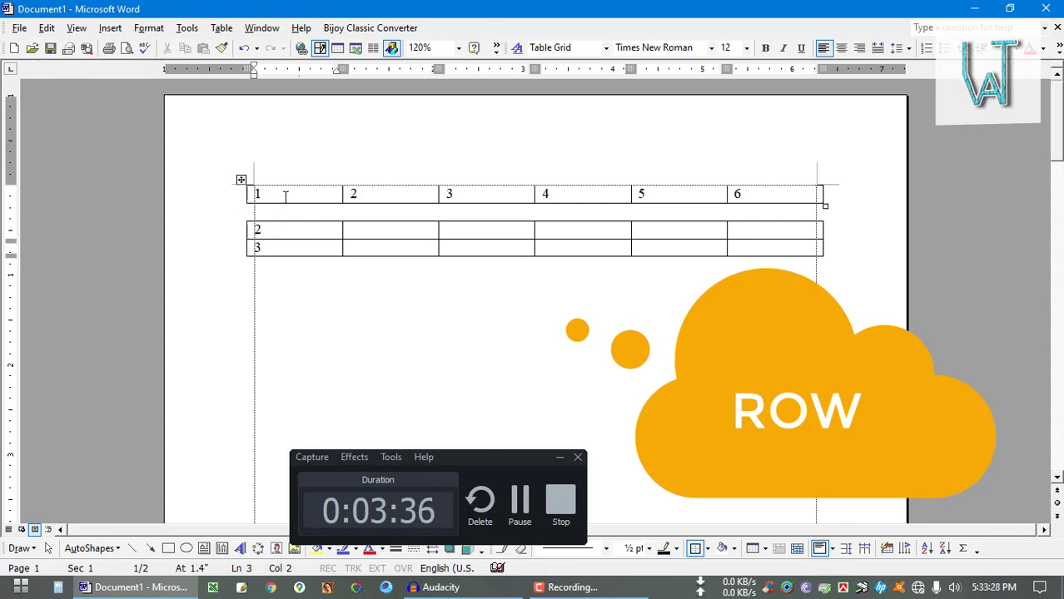
pyautogui.click(285, 194)
pyautogui.click(273, 229)
pyautogui.click(280, 198)
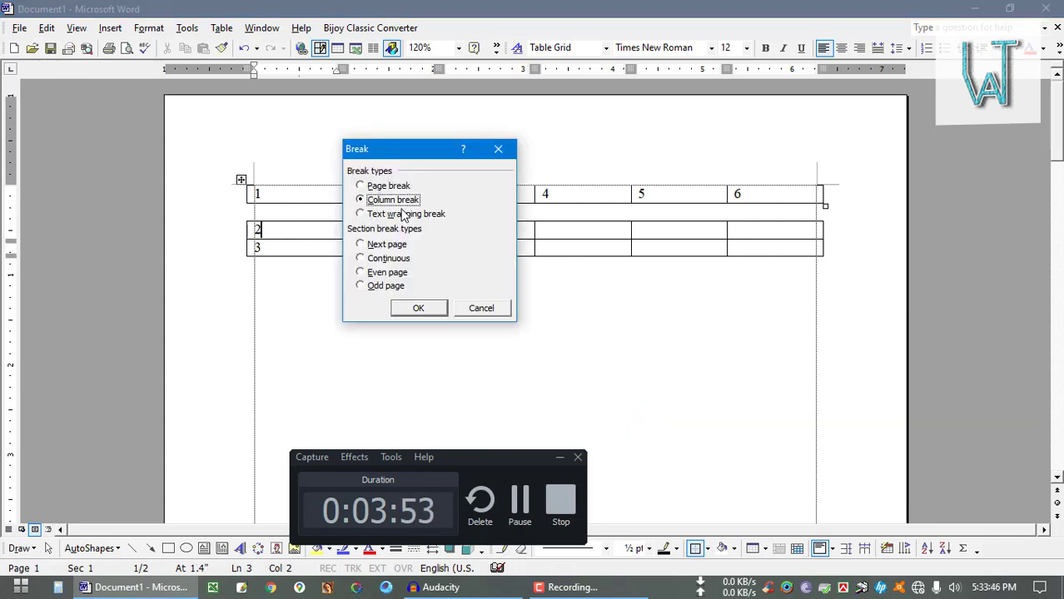
pyautogui.click(498, 149)
# Step: Open the page number settings for the document and move the dialog slightly down
pyautogui.click(110, 27)
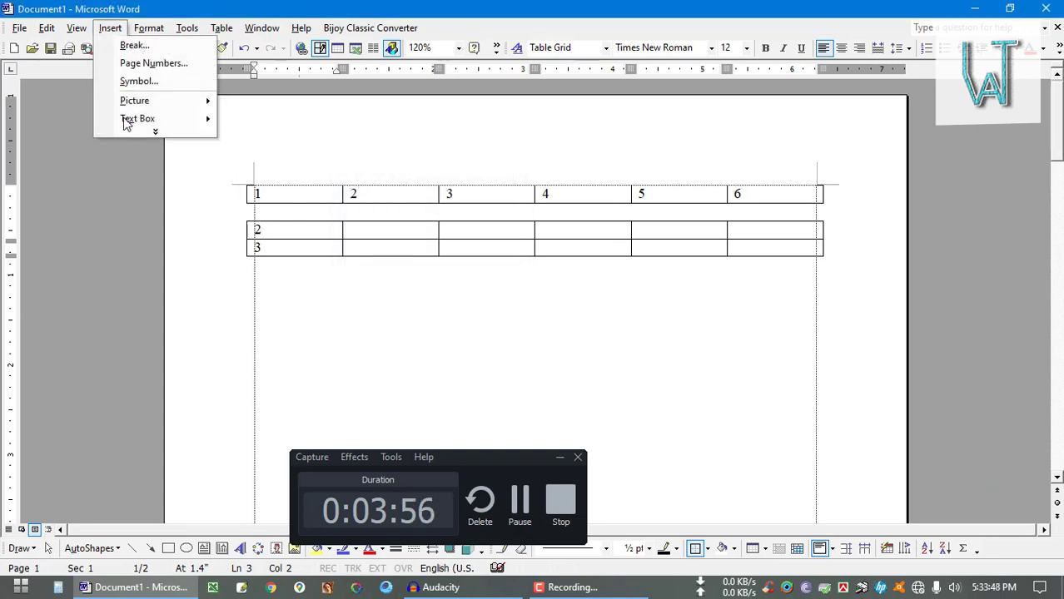
pyautogui.click(155, 131)
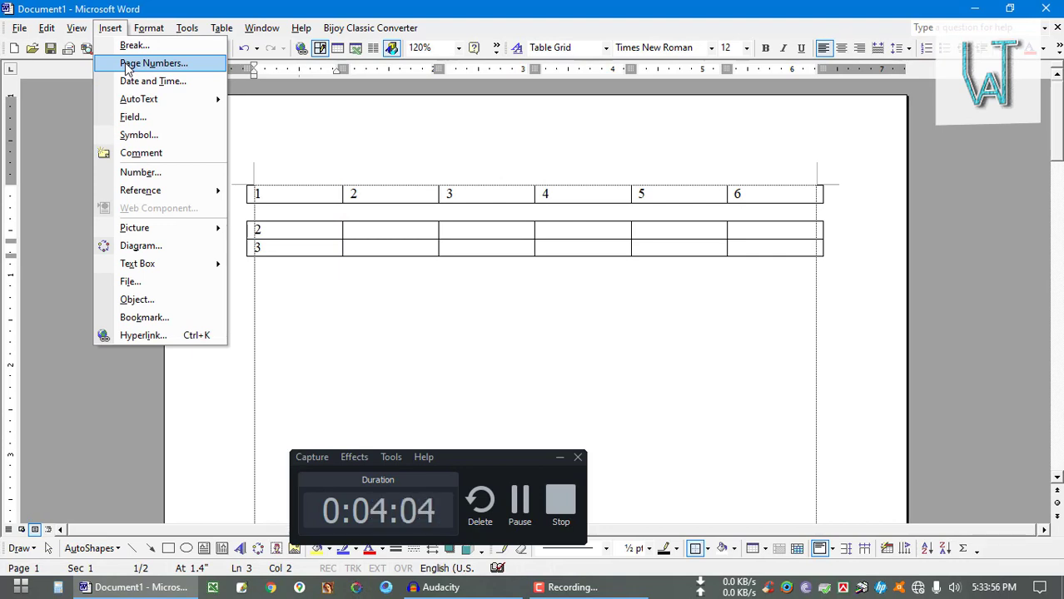
pyautogui.click(133, 64)
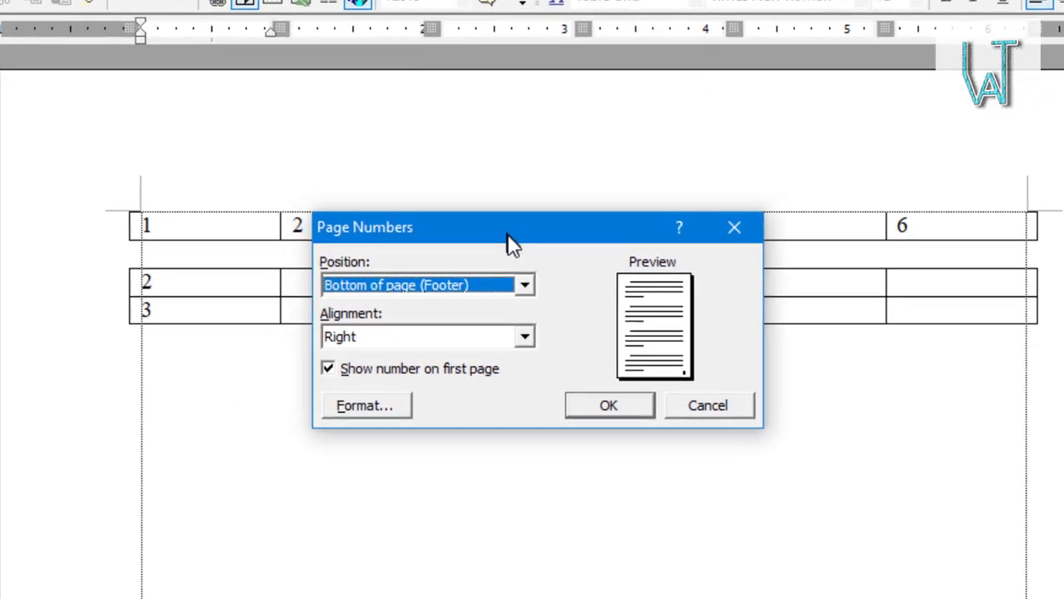
pyautogui.moveTo(506, 234); pyautogui.dragTo(509, 245)
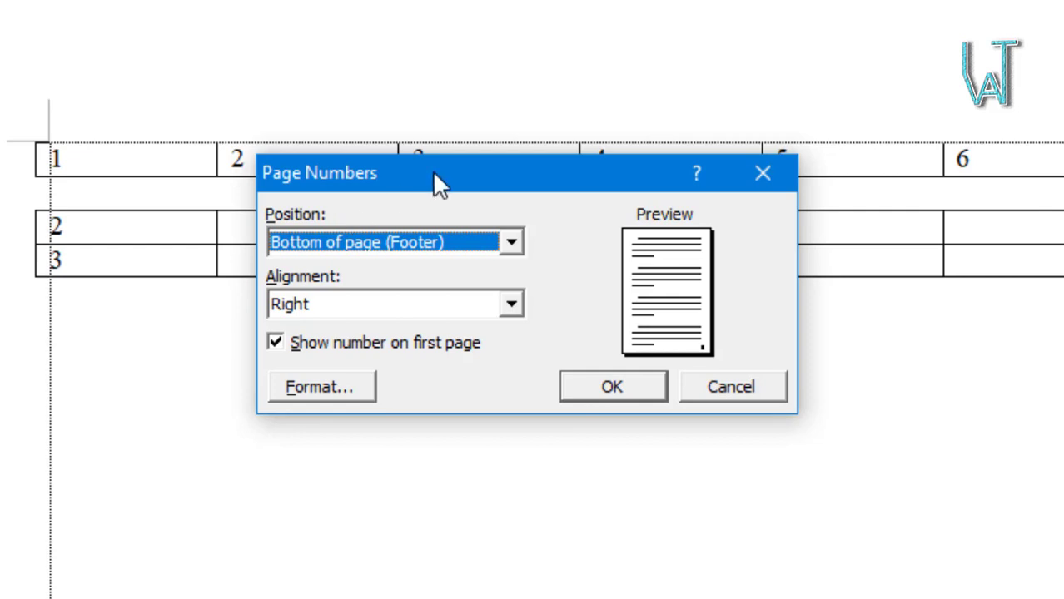
pyautogui.moveTo(430, 177); pyautogui.dragTo(428, 197)
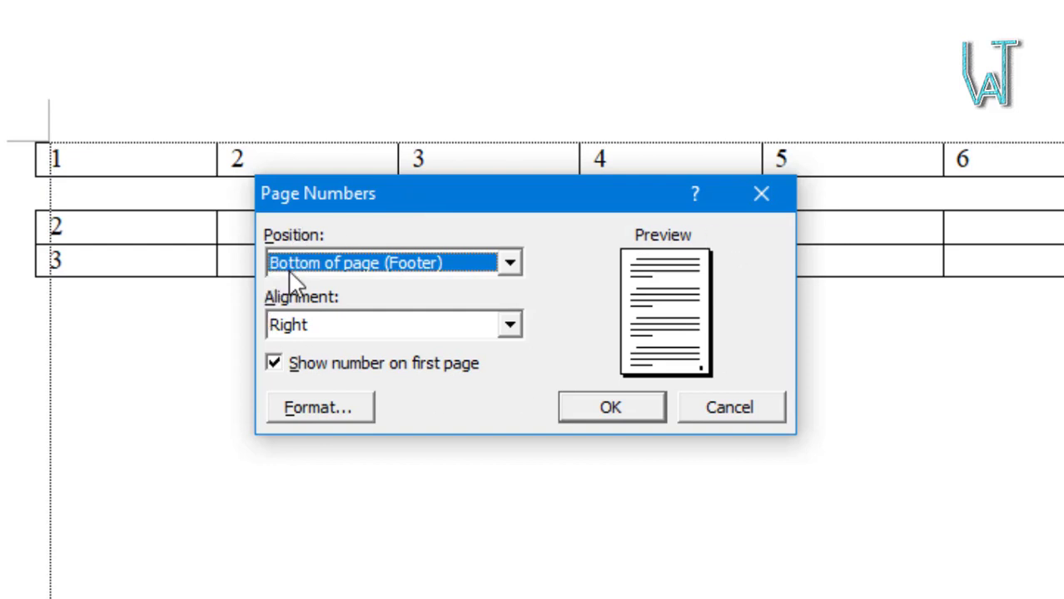
# Step: Try the Top of page (Header) position for the page numbers and set it back to Bottom of page (Footer)
pyautogui.click(509, 265)
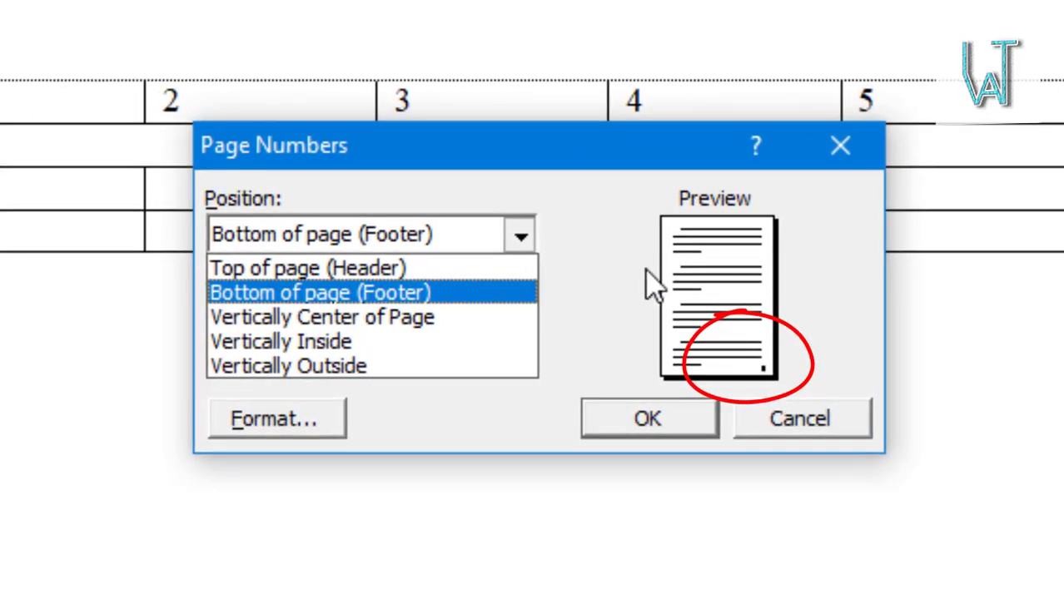
pyautogui.click(520, 238)
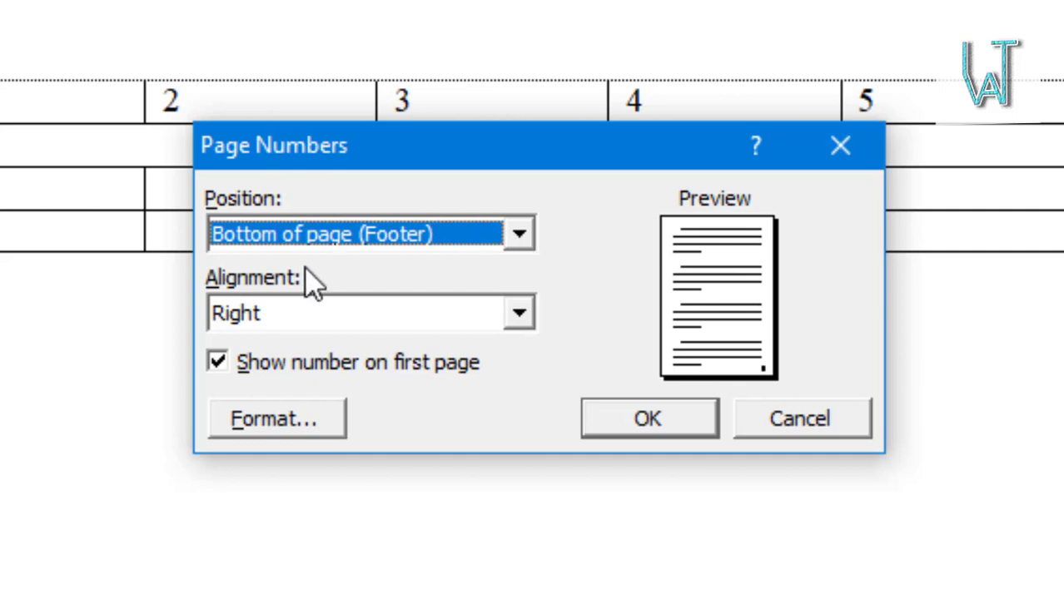
pyautogui.click(524, 239)
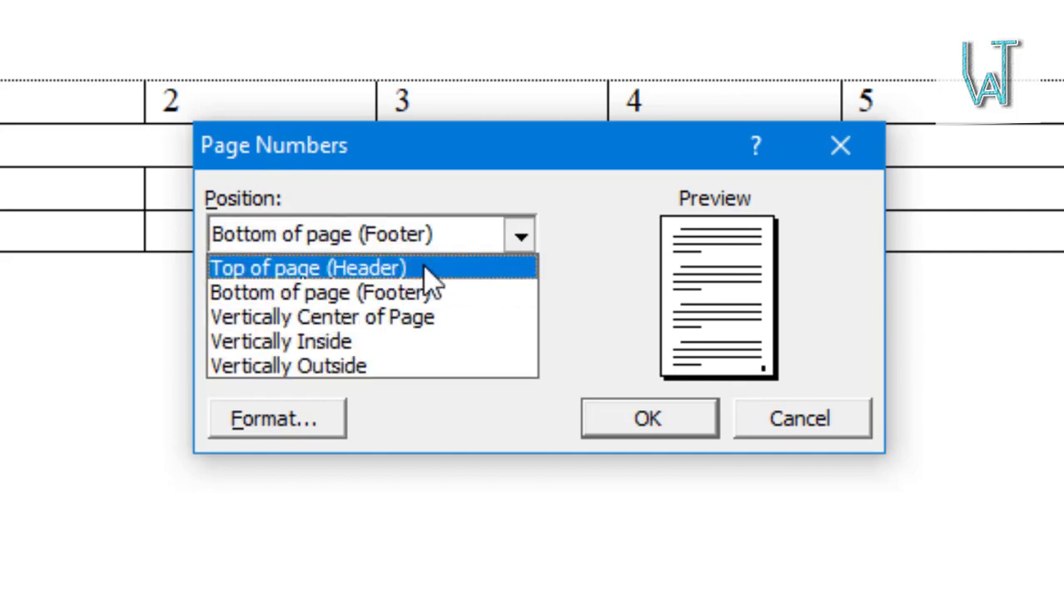
pyautogui.click(423, 268)
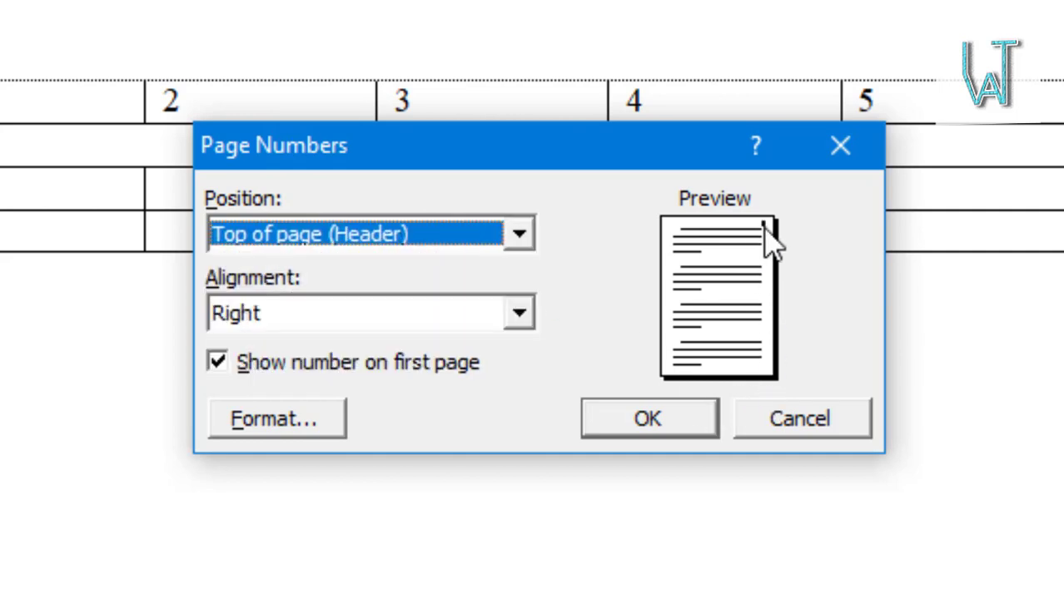
pyautogui.click(524, 235)
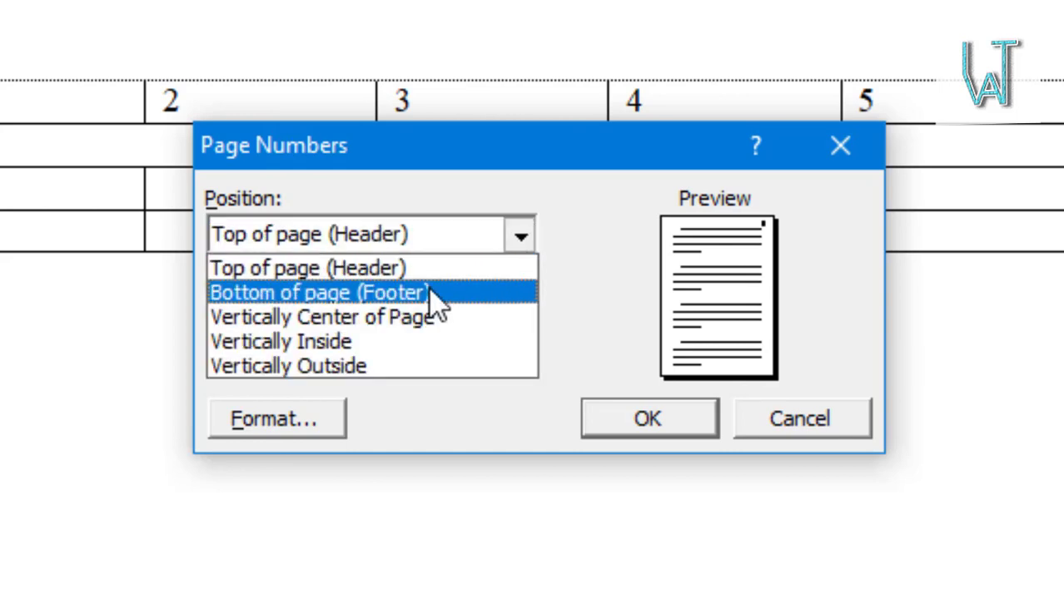
pyautogui.click(435, 293)
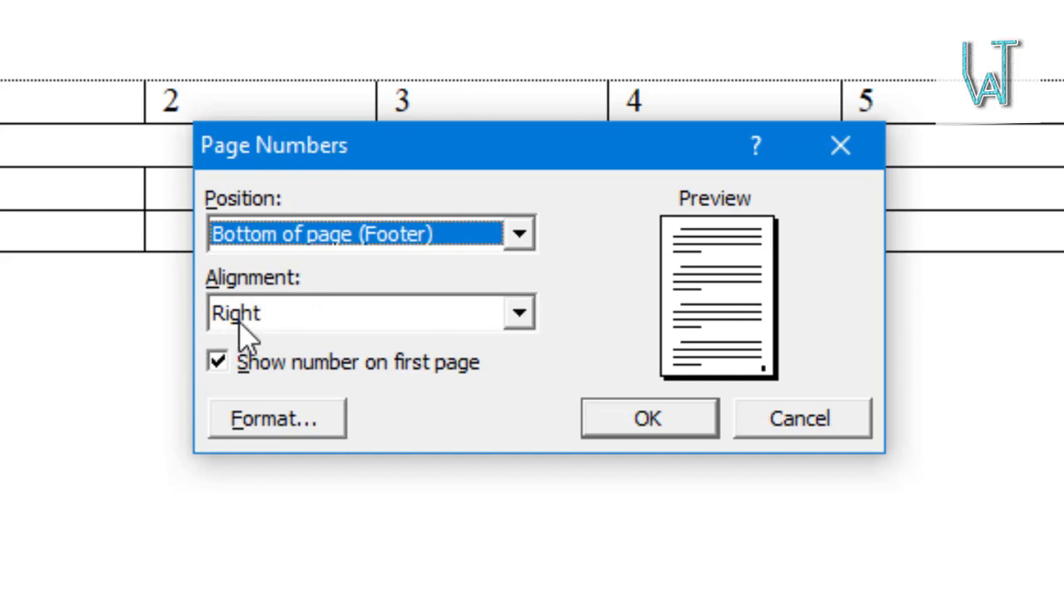
# Step: Examine the alignment and position options available for the page numbers
pyautogui.click(520, 314)
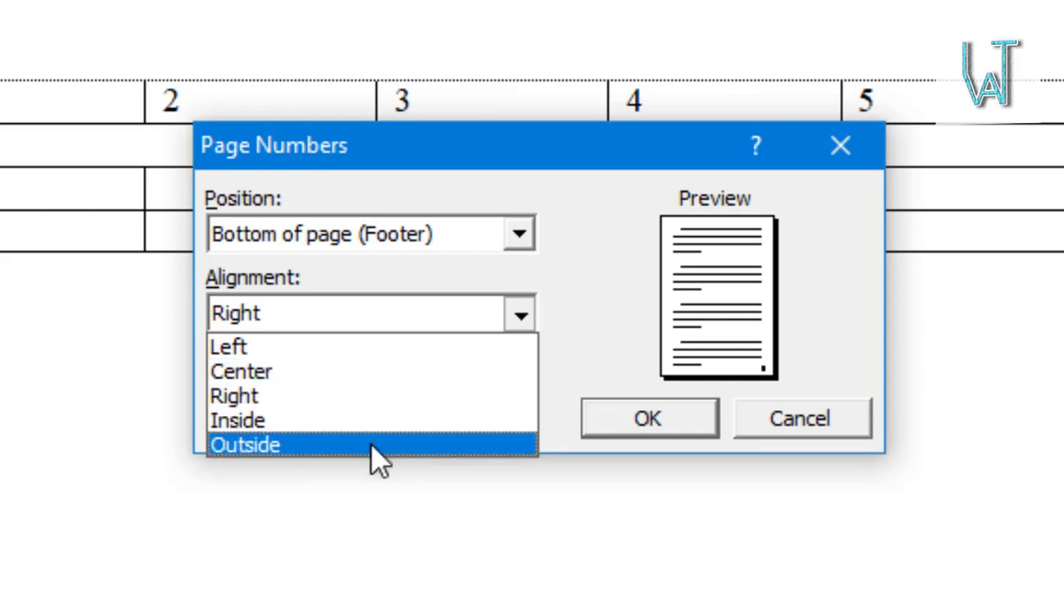
pyautogui.click(514, 270)
pyautogui.click(518, 235)
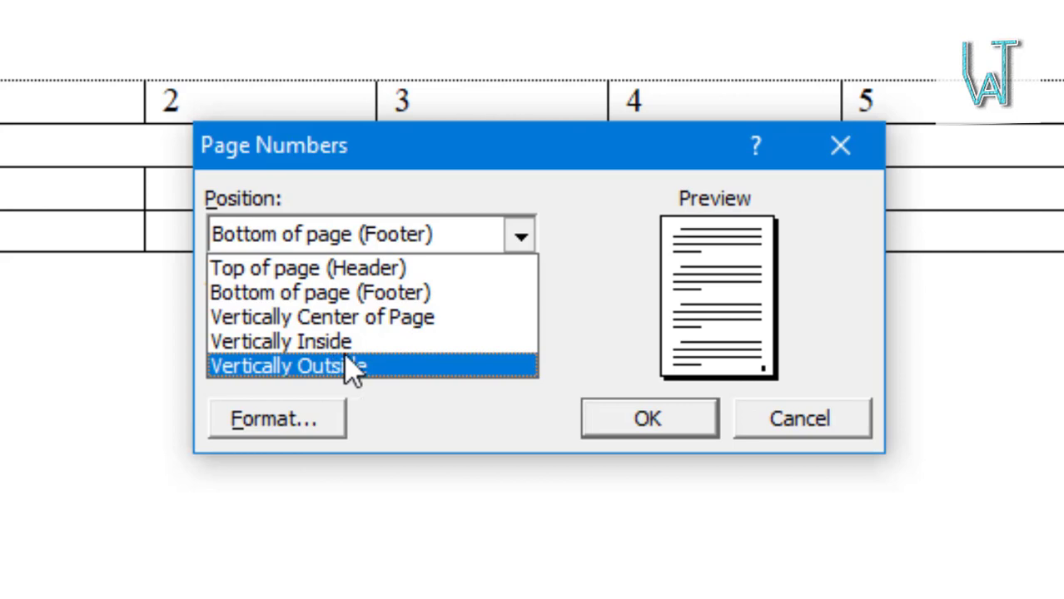
pyautogui.click(564, 285)
pyautogui.click(519, 320)
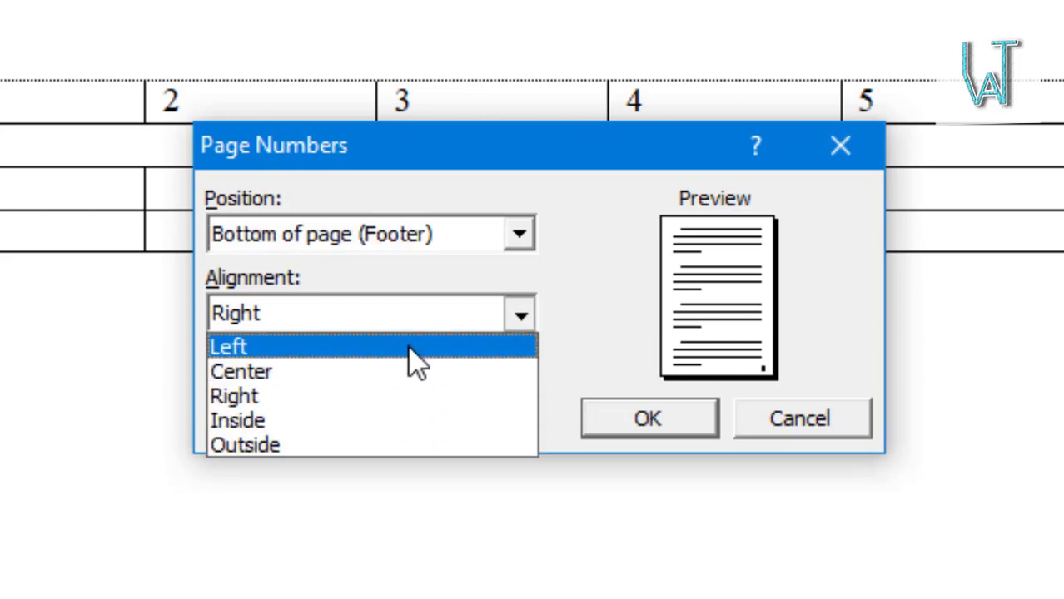
pyautogui.click(603, 291)
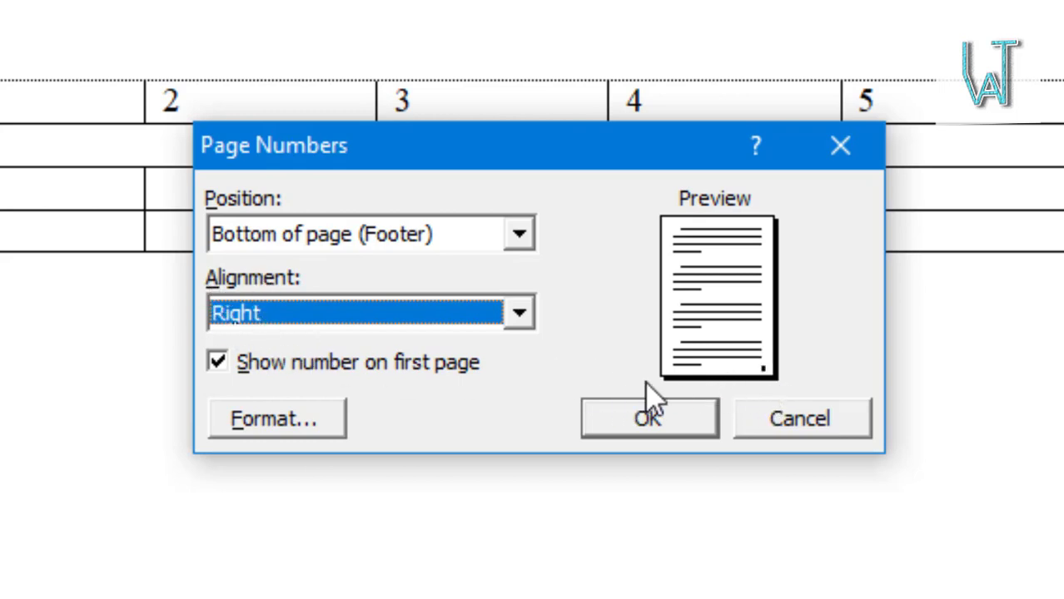
# Step: Set the page number alignment to Center
pyautogui.click(514, 316)
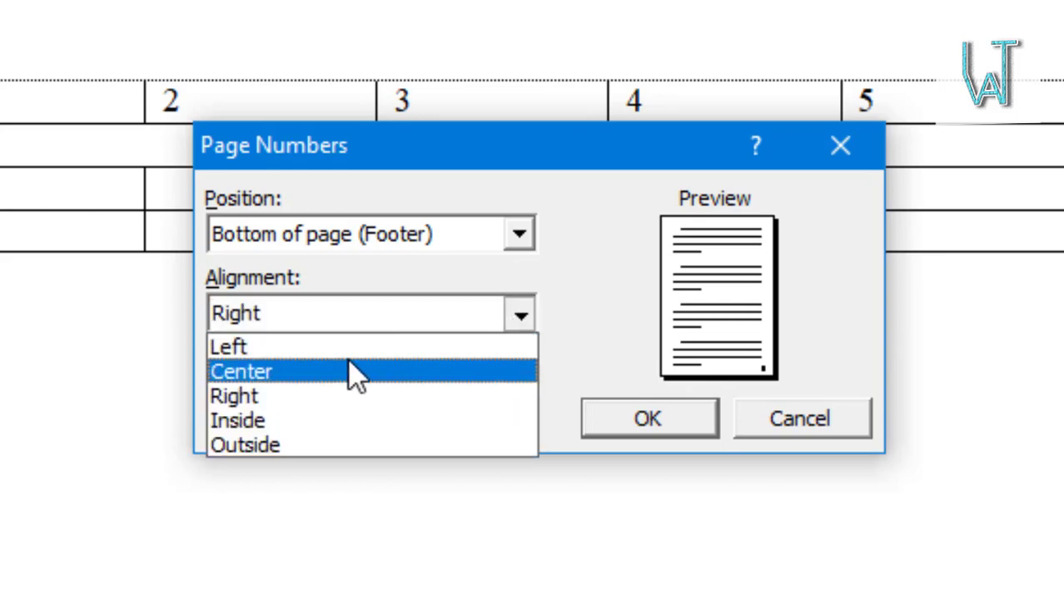
pyautogui.click(391, 345)
pyautogui.click(473, 320)
pyautogui.click(400, 371)
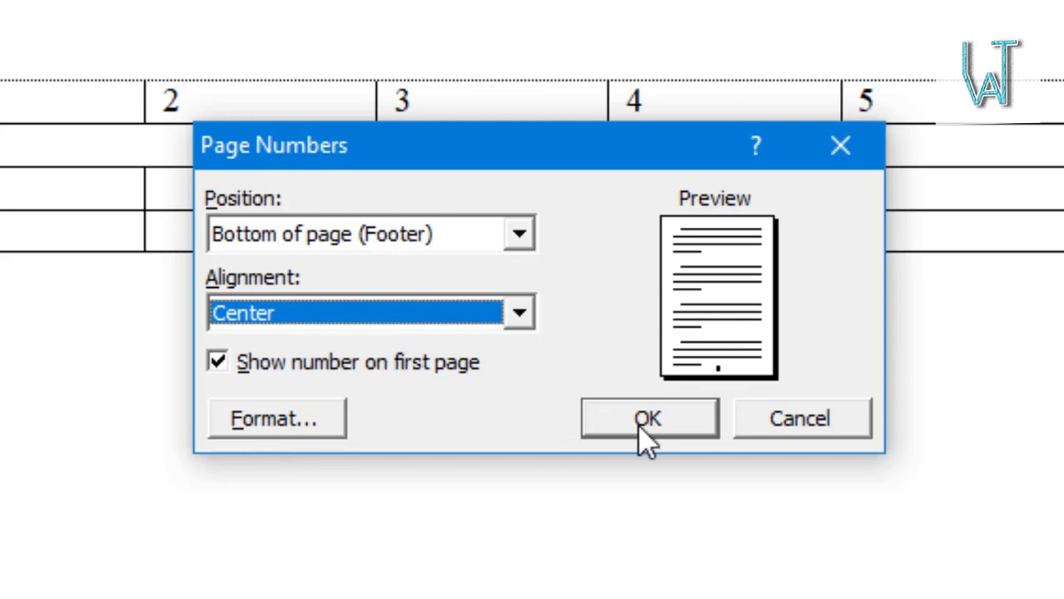
# Step: Review the available number formats, keep 1, 2, 3, …, and insert the page numbers
pyautogui.click(280, 424)
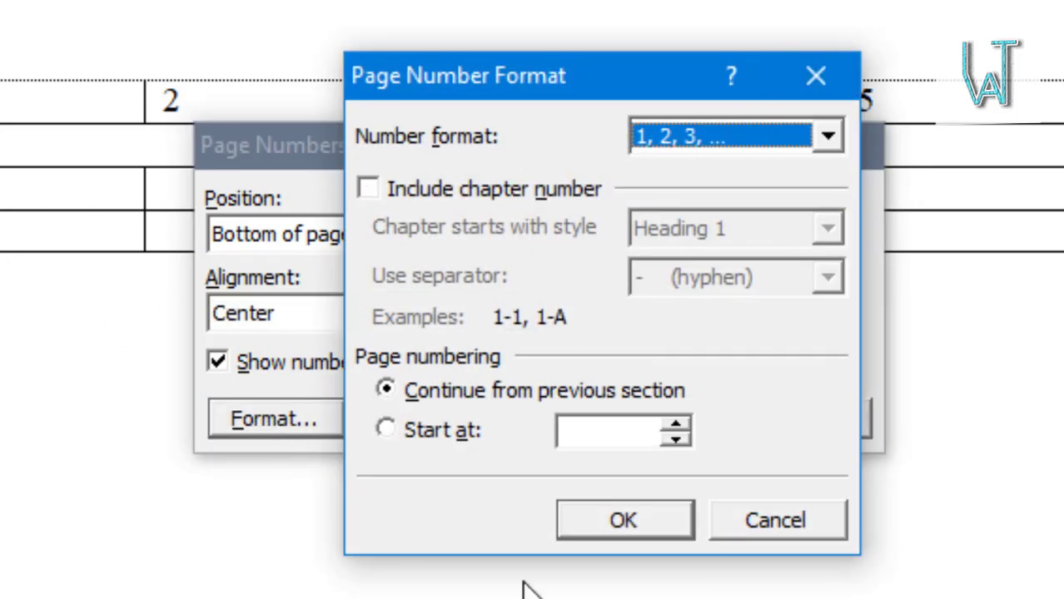
pyautogui.click(824, 80)
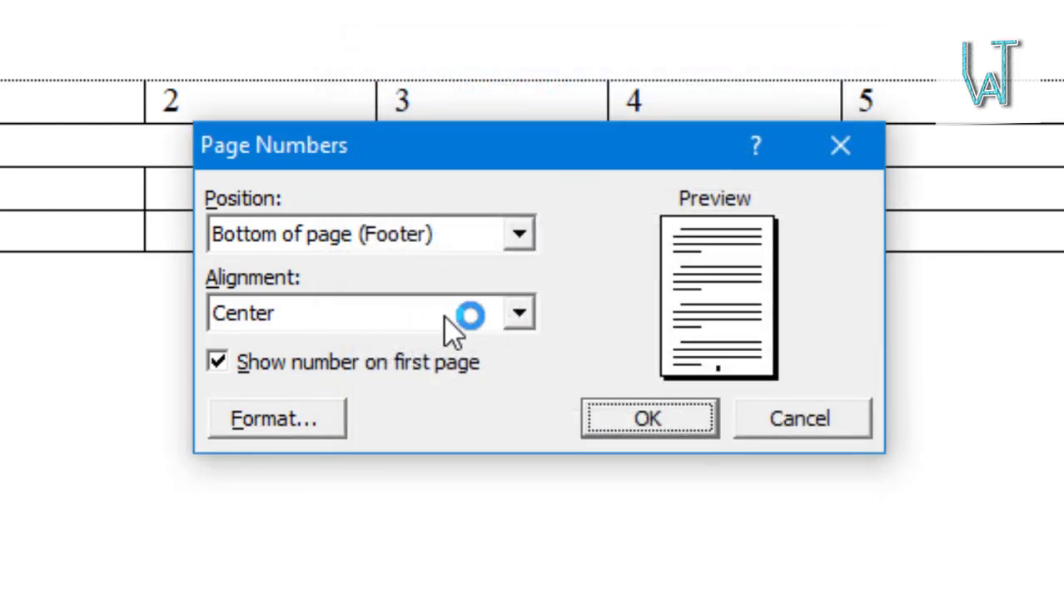
pyautogui.click(316, 419)
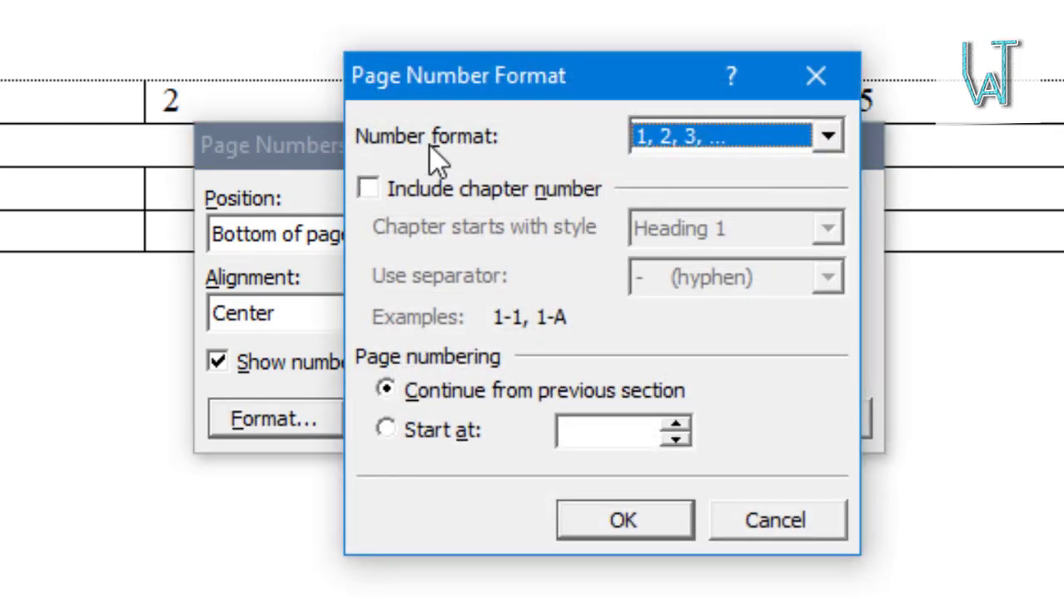
pyautogui.click(828, 138)
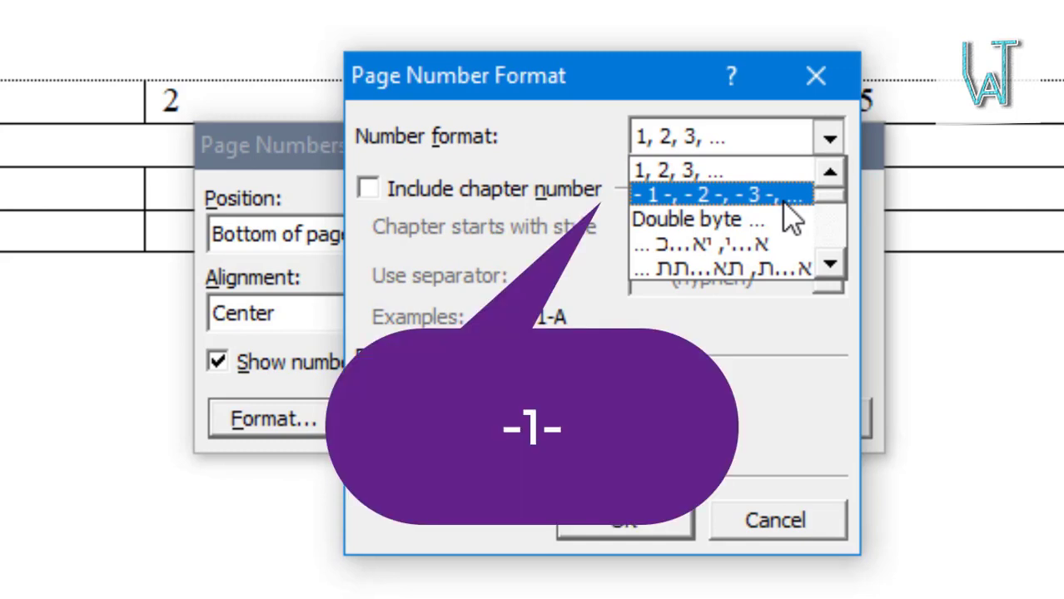
pyautogui.scroll(-2, 791, 218)
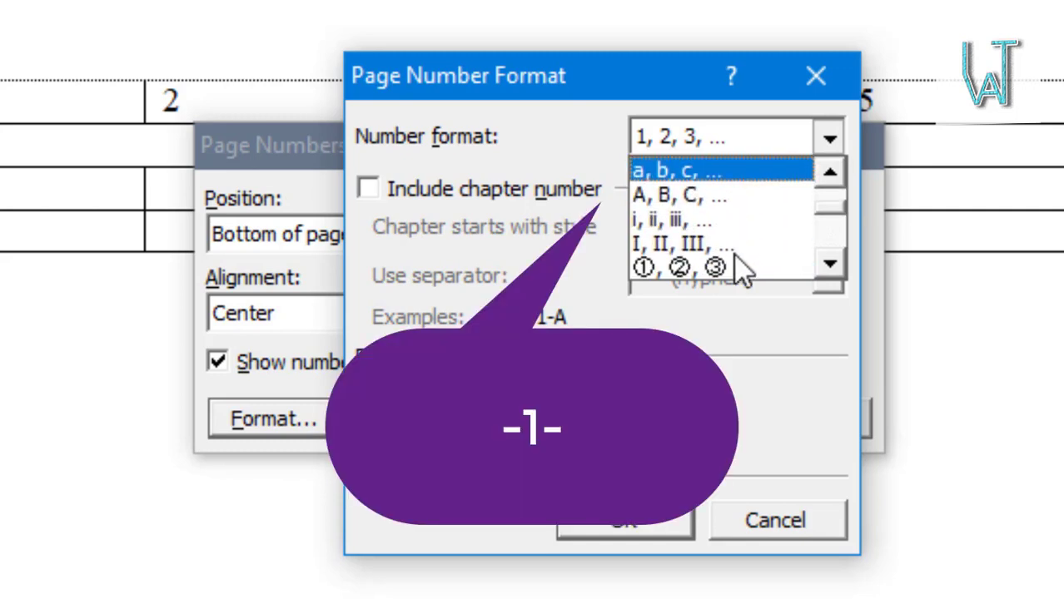
pyautogui.scroll(1, 736, 269)
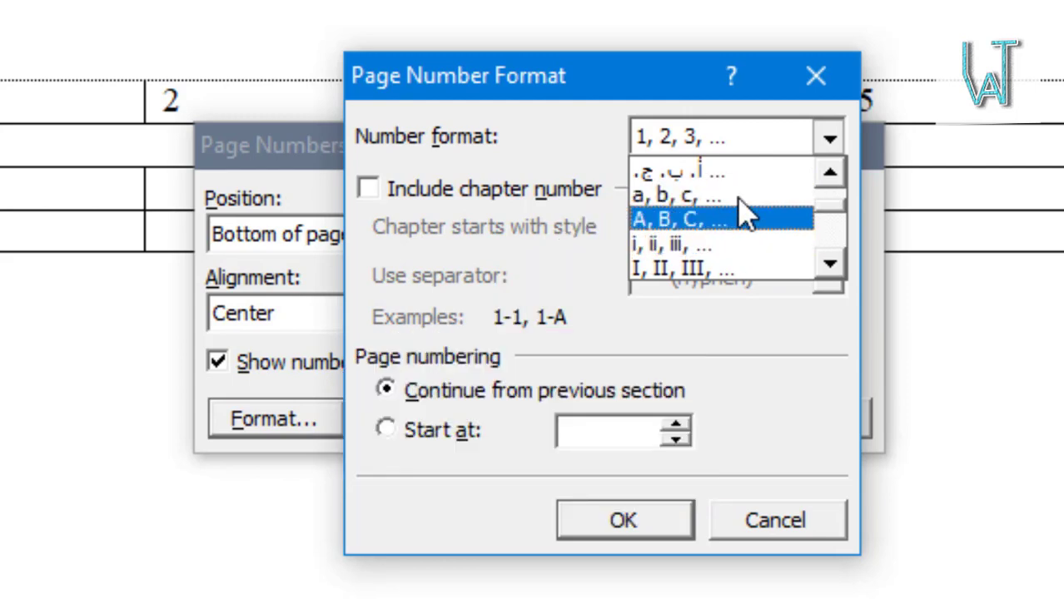
pyautogui.scroll(-2, 727, 239)
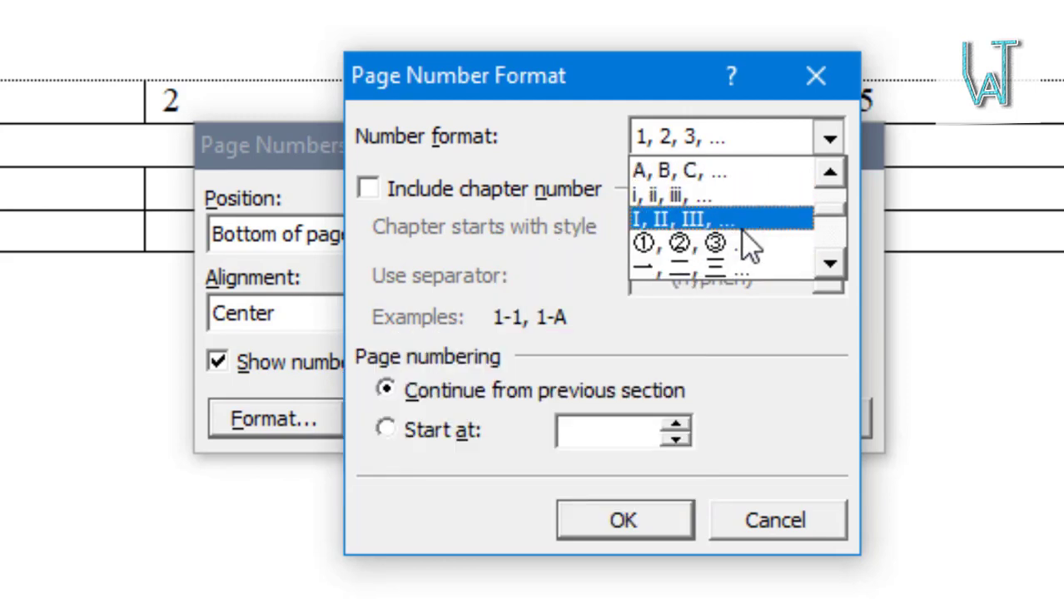
pyautogui.click(831, 139)
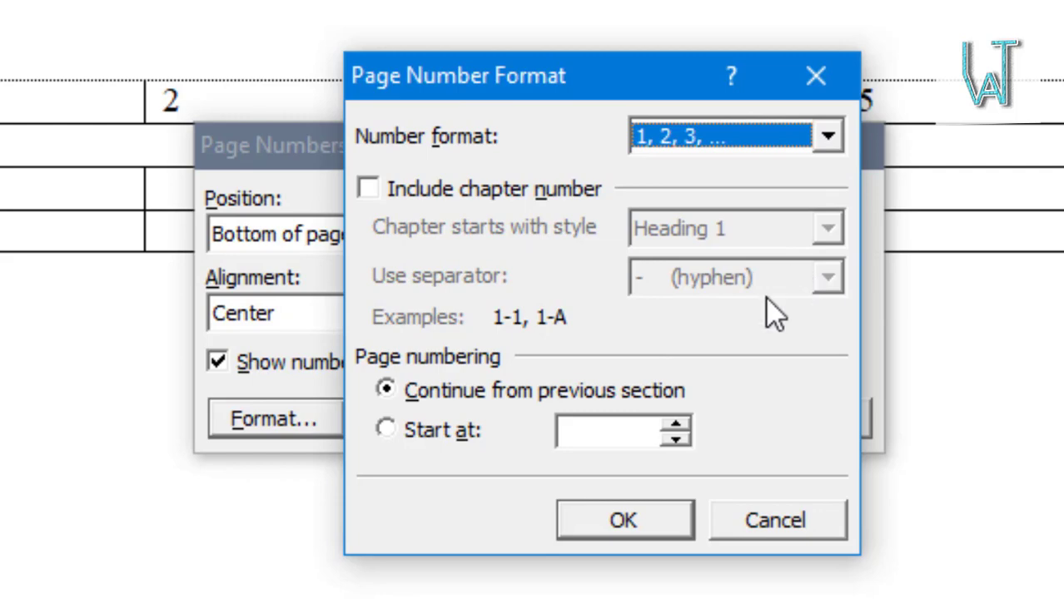
pyautogui.click(638, 509)
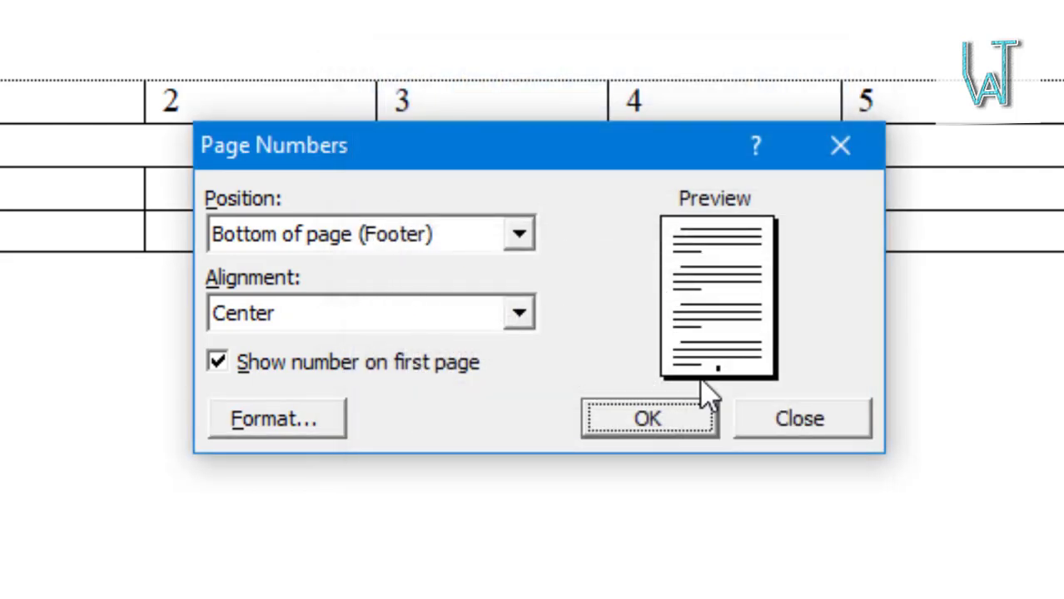
pyautogui.click(643, 419)
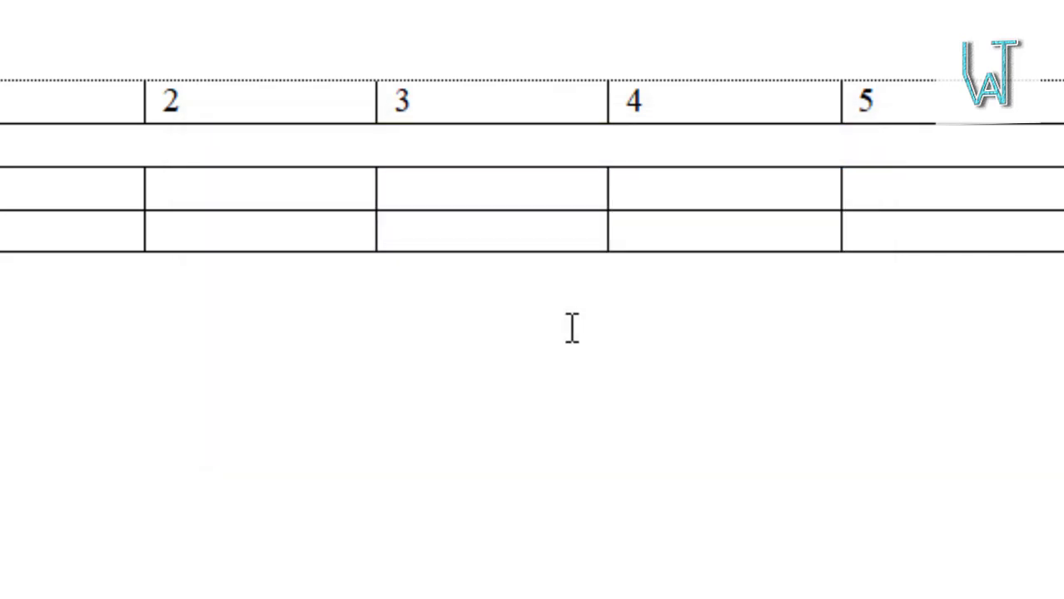
# Step: Check the page numbers in the footers of both pages, and zoom out to 50% to view the pages side by side
pyautogui.scroll(-10, 572, 328)
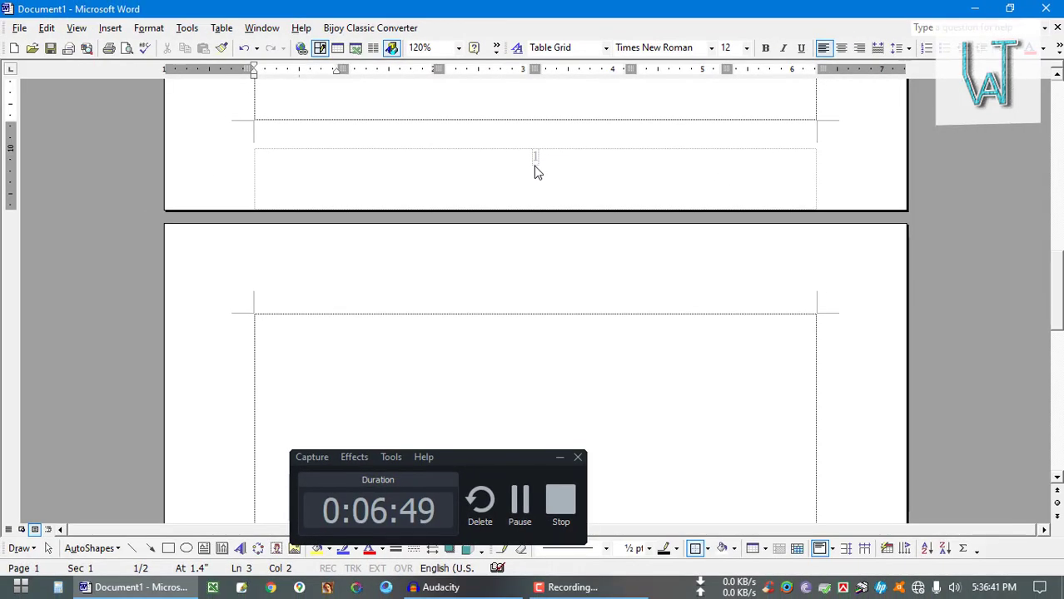
pyautogui.scroll(-9, 517, 308)
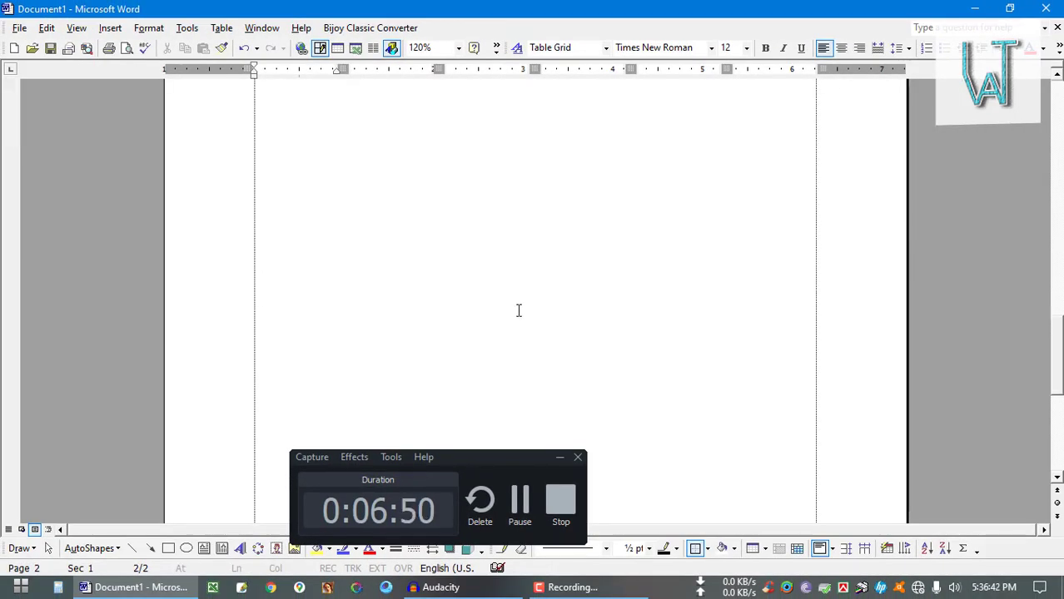
pyautogui.click(558, 457)
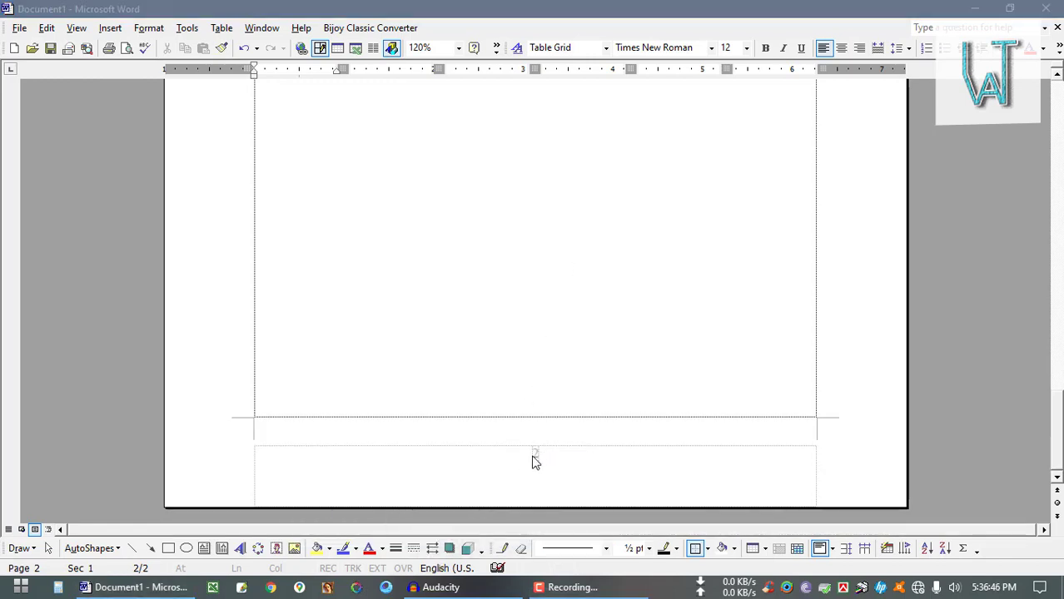
pyautogui.scroll(12, 535, 462)
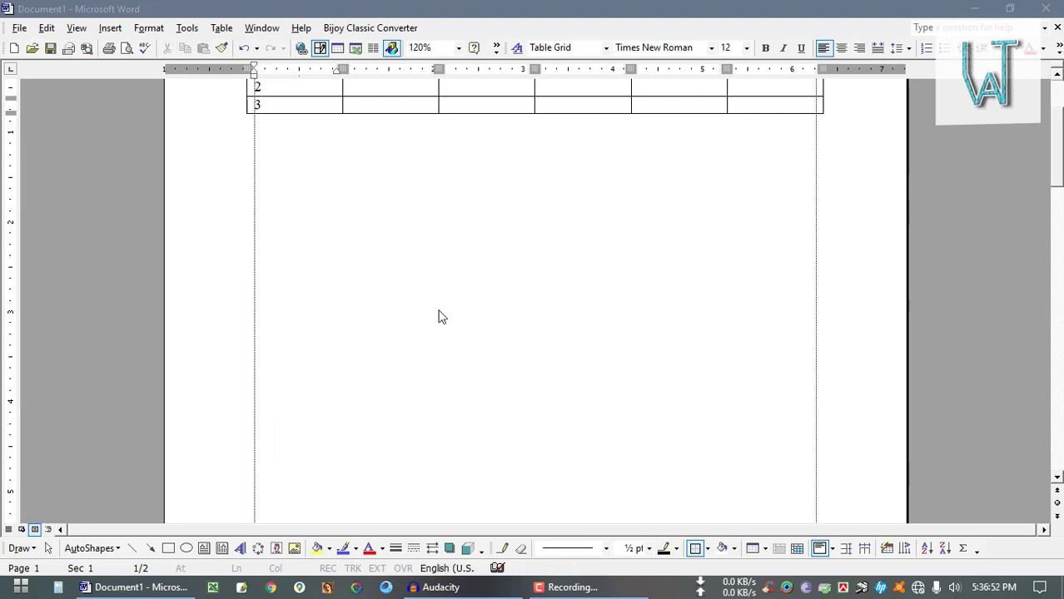
pyautogui.scroll(-1, 441, 317)
pyautogui.keyDown('ctrl'); pyautogui.scroll(-7, 432, 306); pyautogui.keyUp('ctrl')
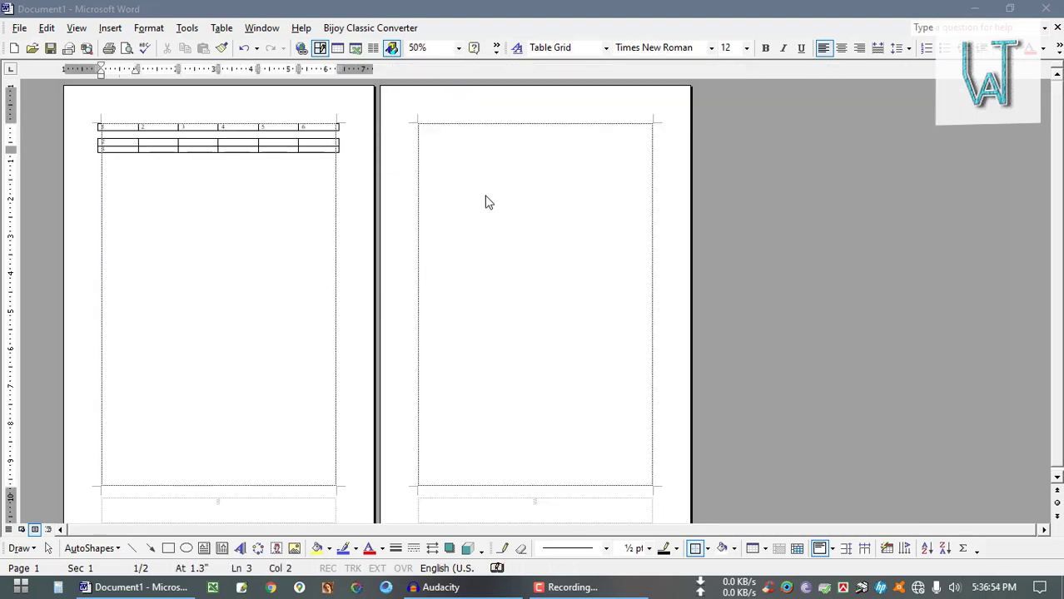
# Step: Insert a page break at the table's second row, and place the text cursor on the third page
pyautogui.click(108, 30)
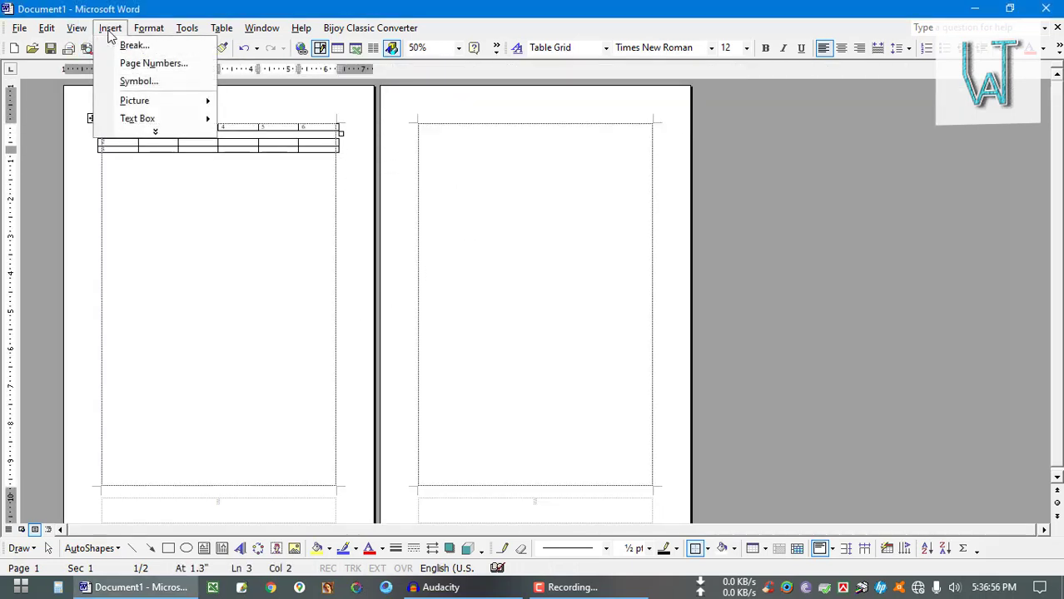
pyautogui.click(134, 45)
pyautogui.click(418, 308)
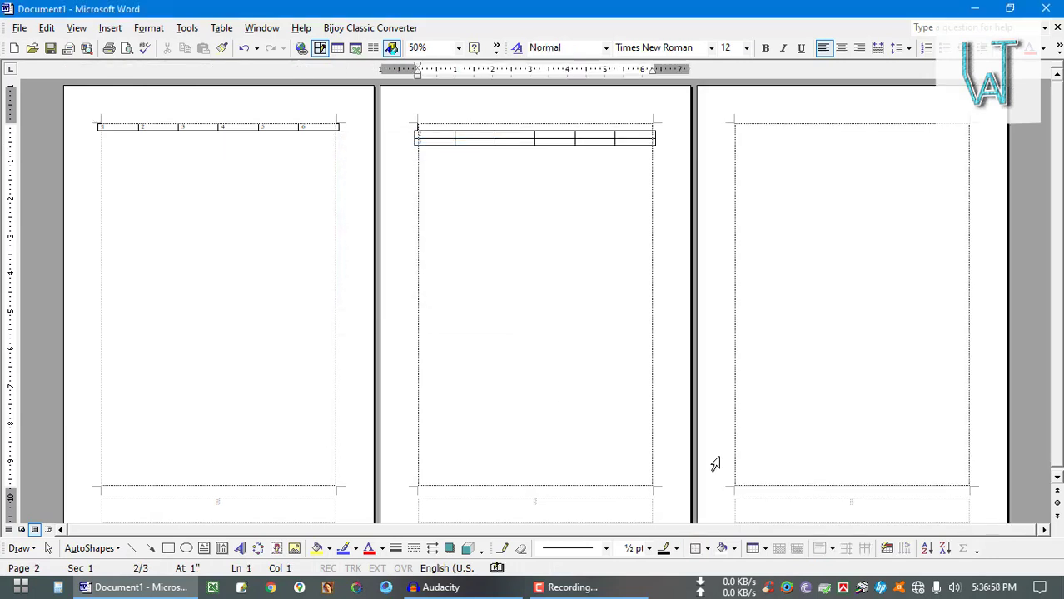
pyautogui.click(857, 440)
pyautogui.scroll(3, 617, 397)
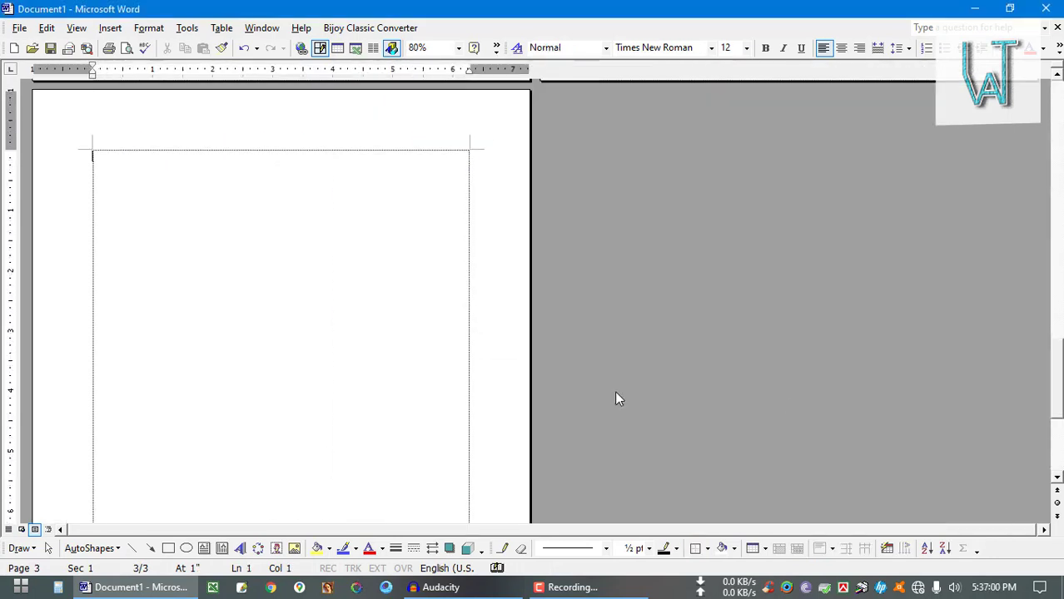
# Step: Check the centered page number in the footer of the third page
pyautogui.scroll(-2, 272, 364)
pyautogui.scroll(3, 278, 491)
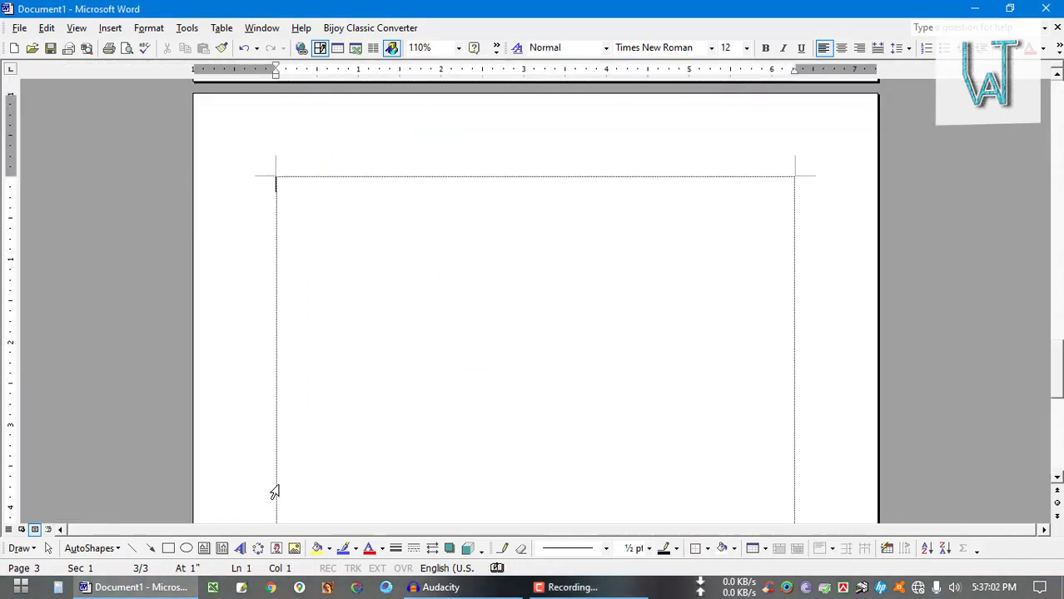
pyautogui.scroll(-5, 275, 491)
pyautogui.scroll(5, 363, 446)
pyautogui.scroll(-5, 554, 408)
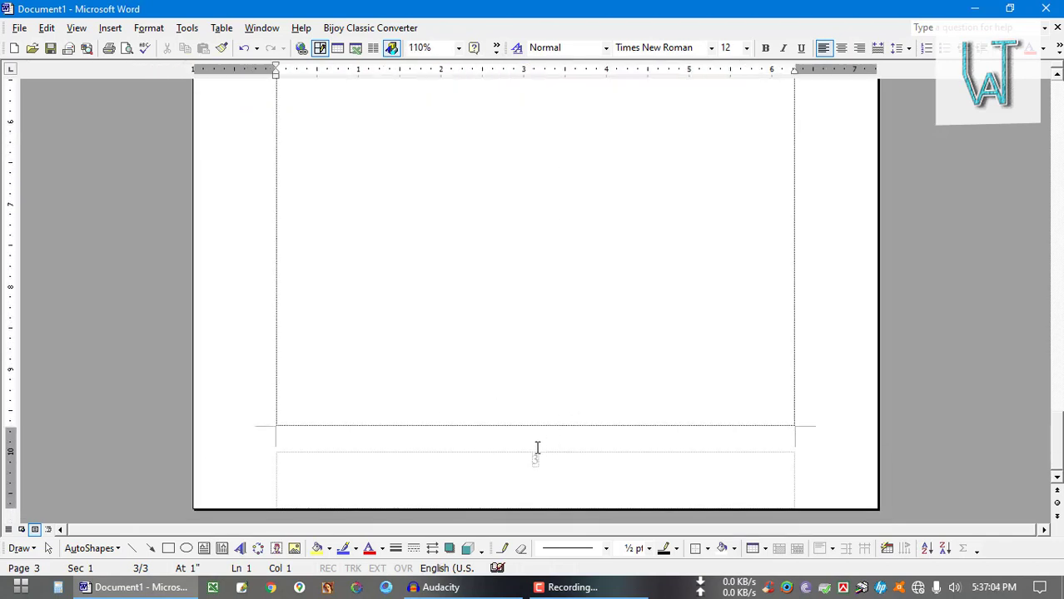
pyautogui.scroll(3, 537, 446)
pyautogui.scroll(-8, 541, 460)
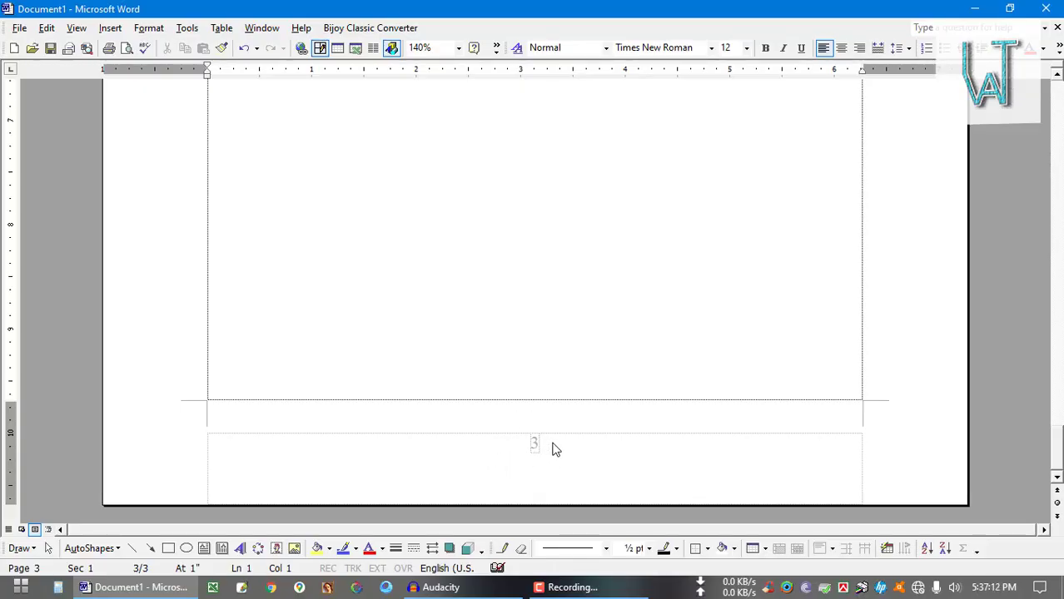
# Step: Examine the third page's footer number at 100% in Print Preview, and return to the normal editing view
pyautogui.hotkey('ctrl', 'F2')
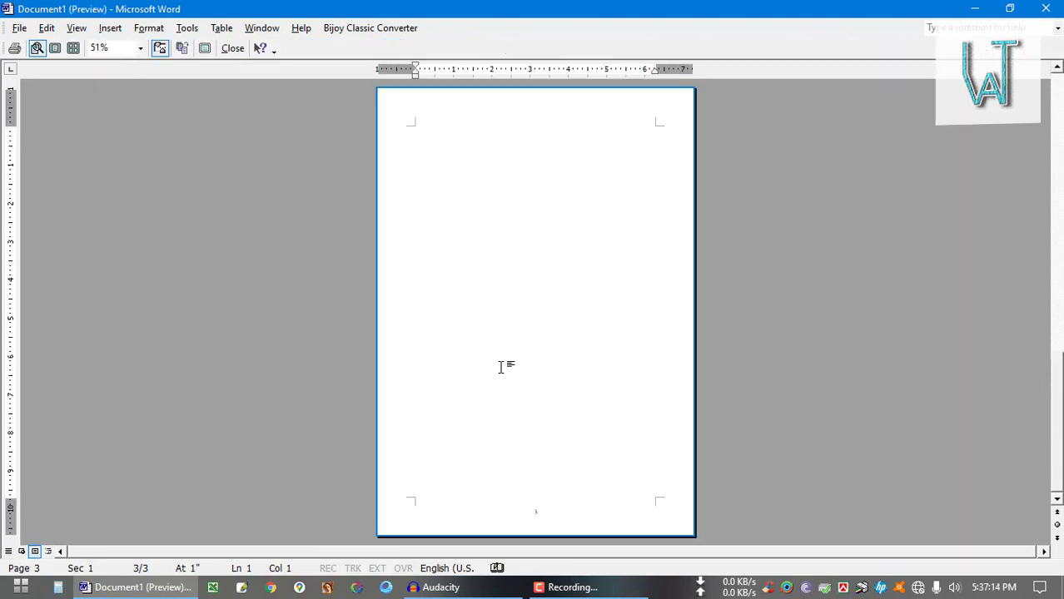
pyautogui.click(500, 367)
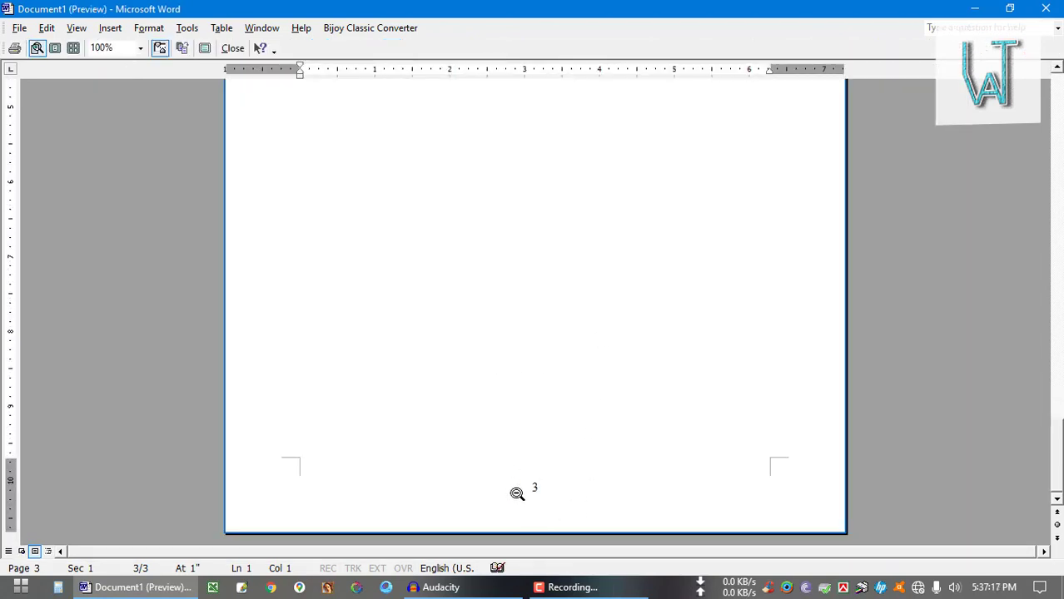
pyautogui.click(232, 47)
pyautogui.scroll(-10, 553, 331)
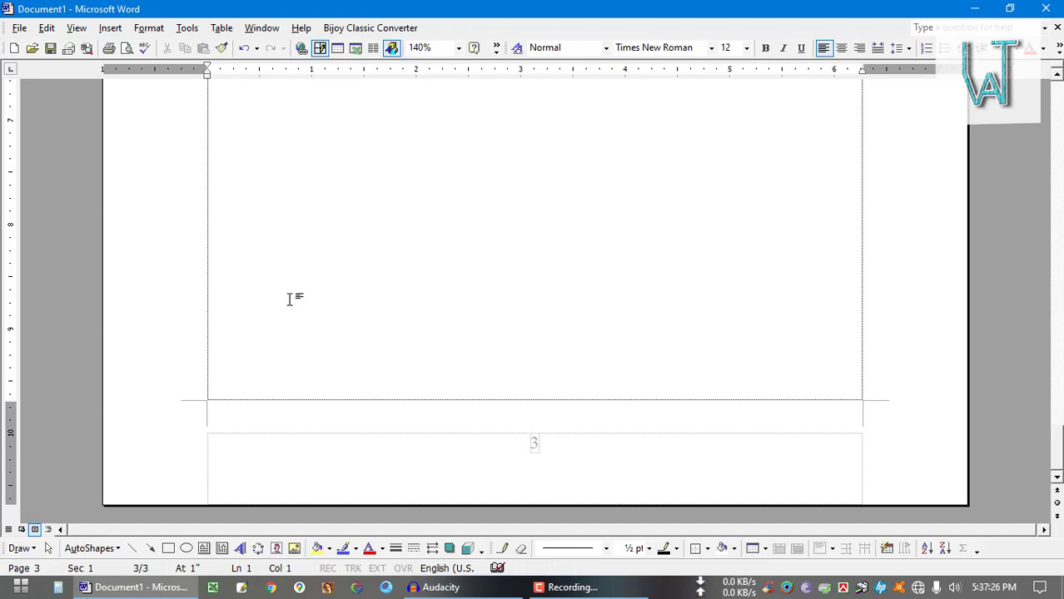
# Step: Open the Date and Time dialog and compare the "Thursday, April 2, 2020" and "4/2/2020" formats
pyautogui.click(110, 27)
pyautogui.moveTo(146, 133)
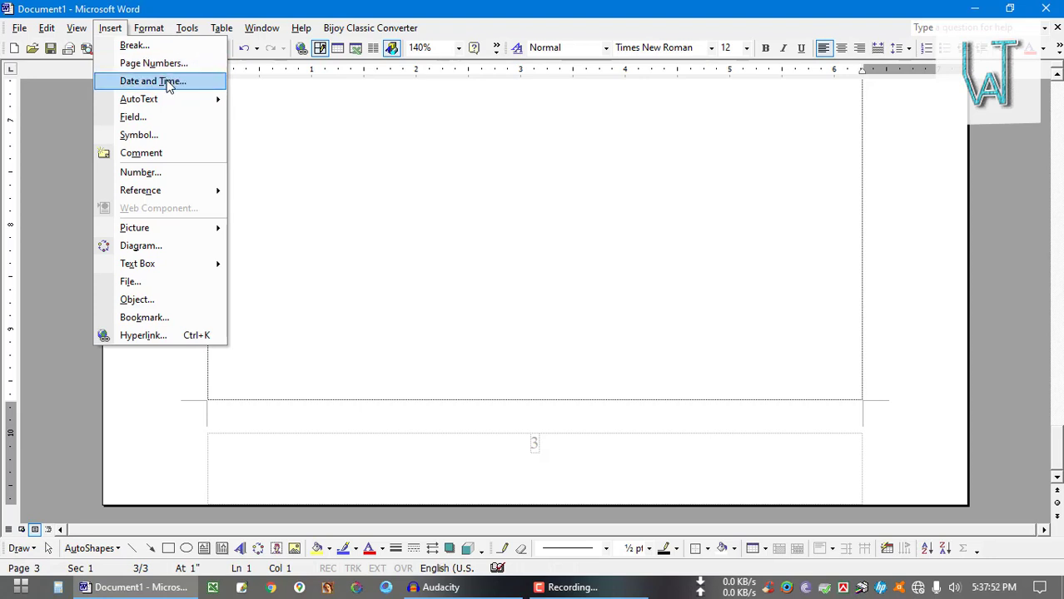
pyautogui.click(158, 81)
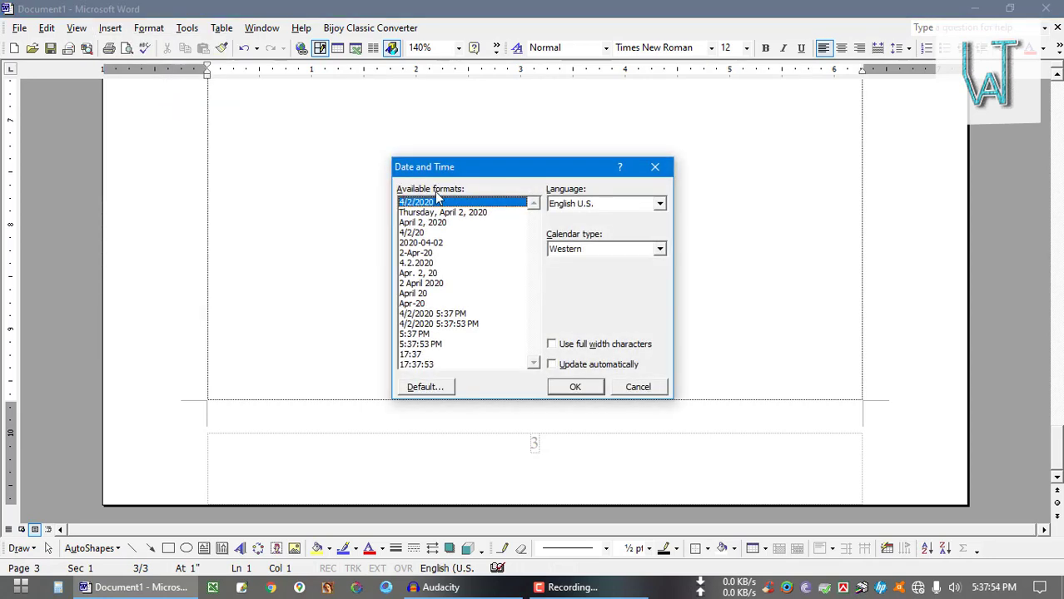
pyautogui.moveTo(512, 167); pyautogui.dragTo(472, 147)
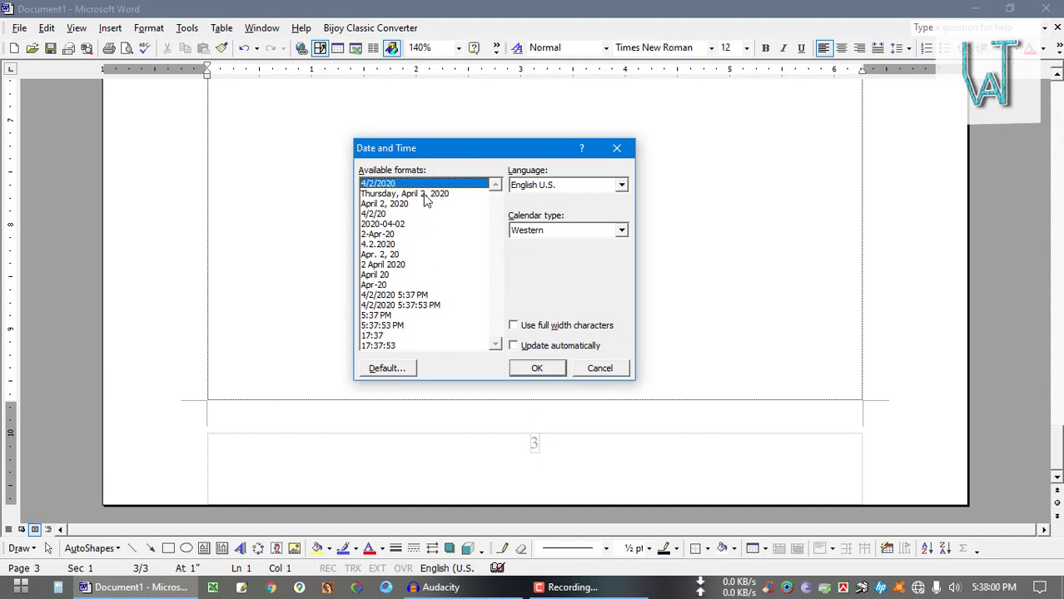
pyautogui.click(371, 196)
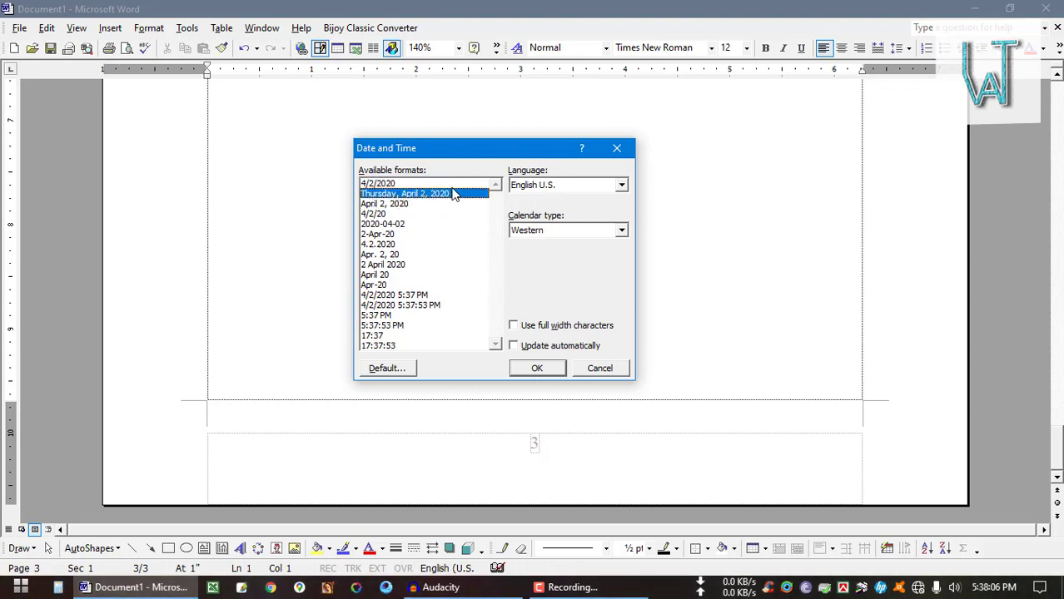
pyautogui.click(384, 186)
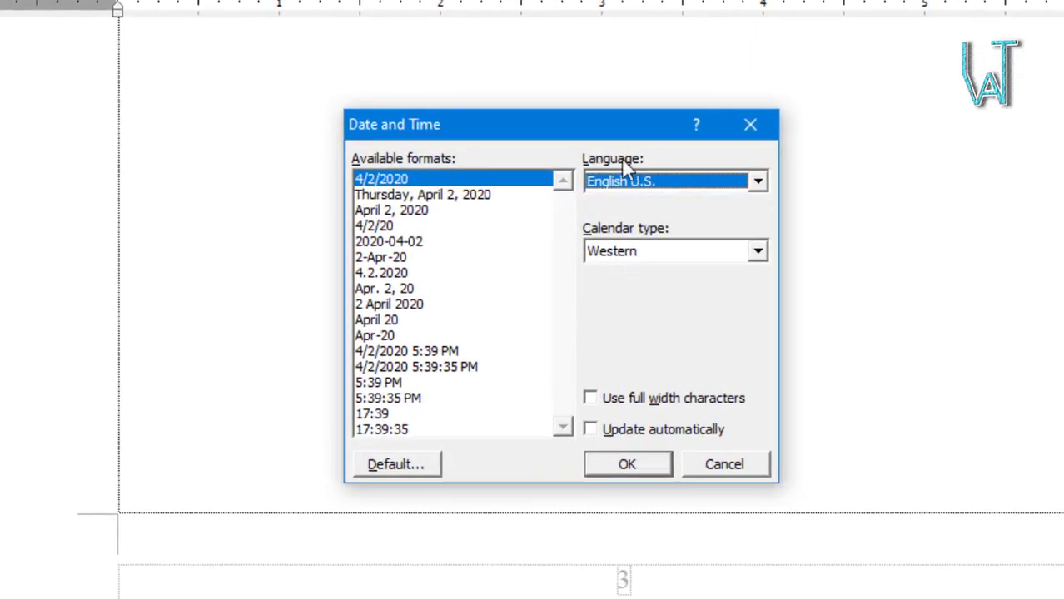
# Step: Set the date language to Bengali Bangladesh and insert the date on page three in the 2/4/2020 format
pyautogui.click(757, 181)
pyautogui.scroll(-5, 653, 266)
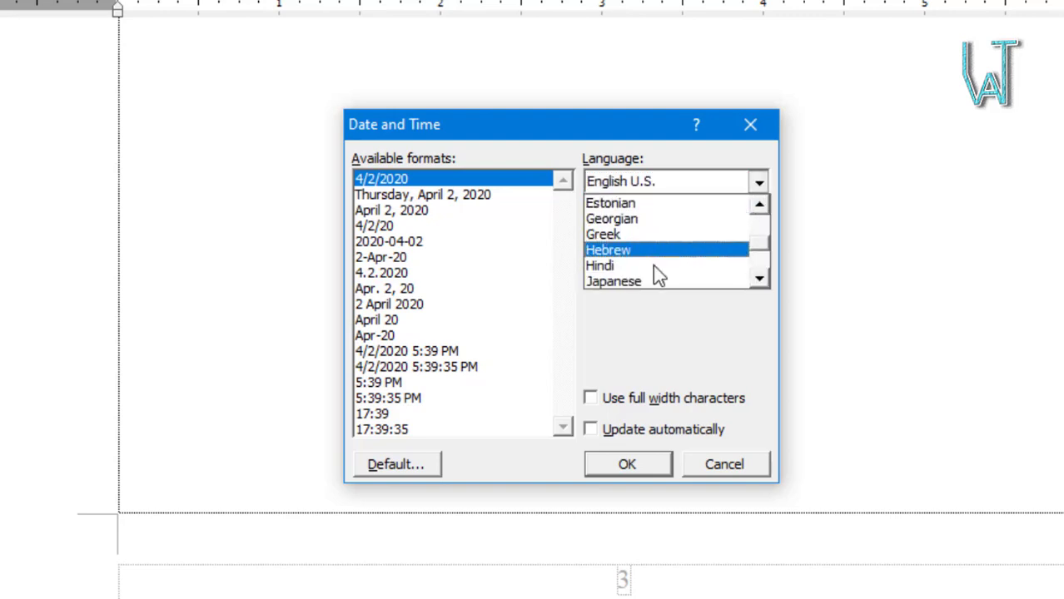
pyautogui.scroll(8, 653, 265)
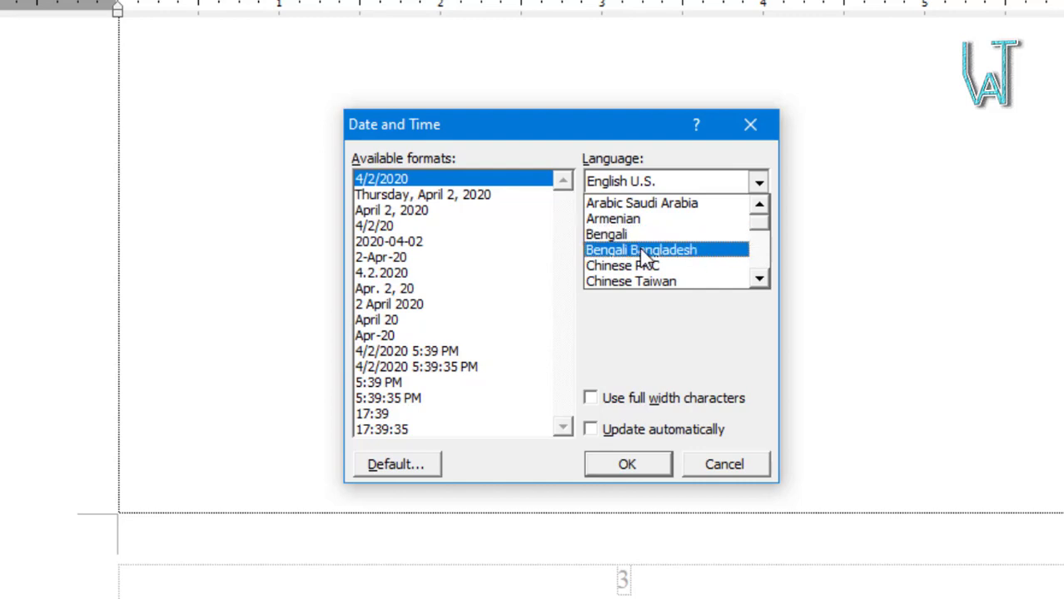
pyautogui.click(646, 249)
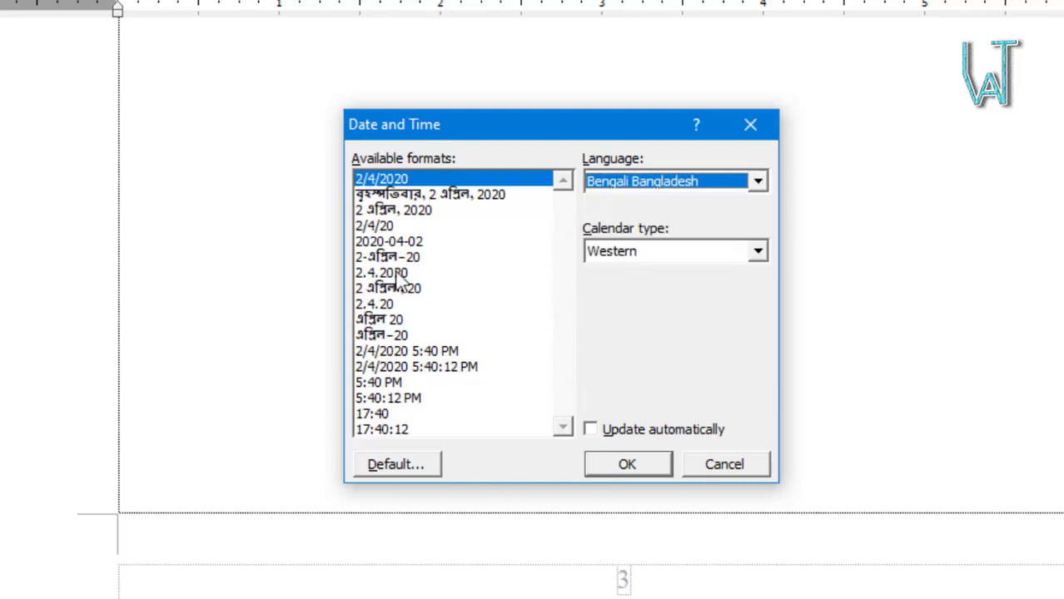
pyautogui.click(408, 196)
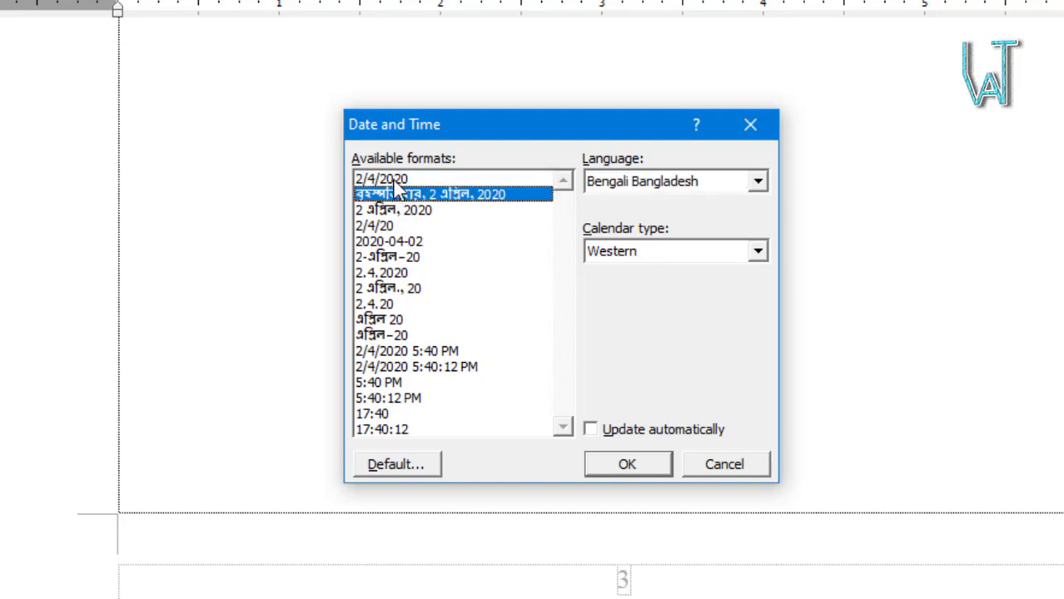
pyautogui.click(396, 180)
pyautogui.click(592, 459)
pyautogui.scroll(19, 355, 391)
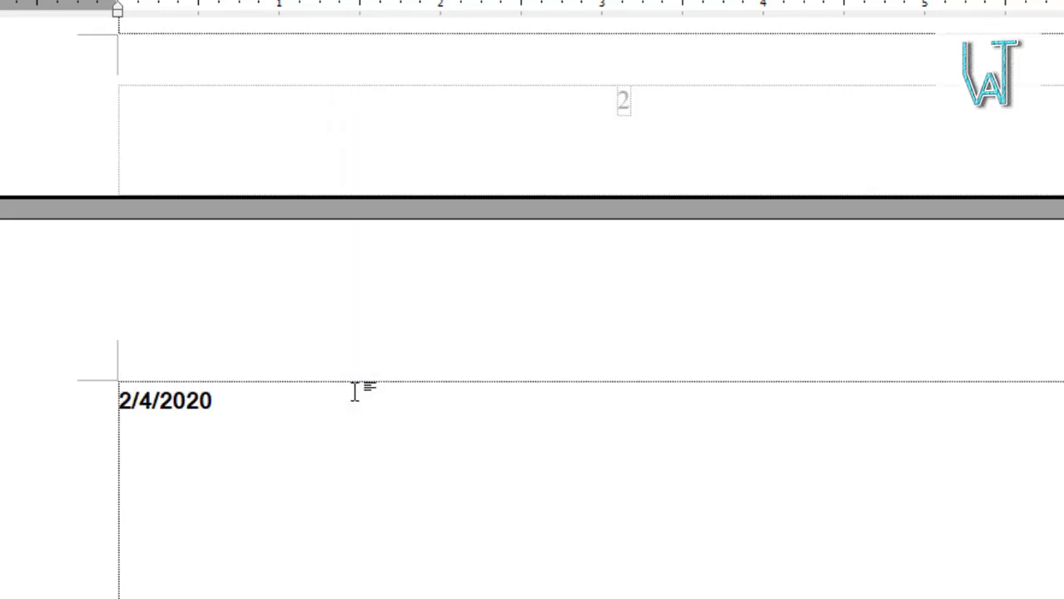
# Step: Delete the inserted date and clear all remaining content from the document
pyautogui.moveTo(214, 485); pyautogui.dragTo(119, 483)
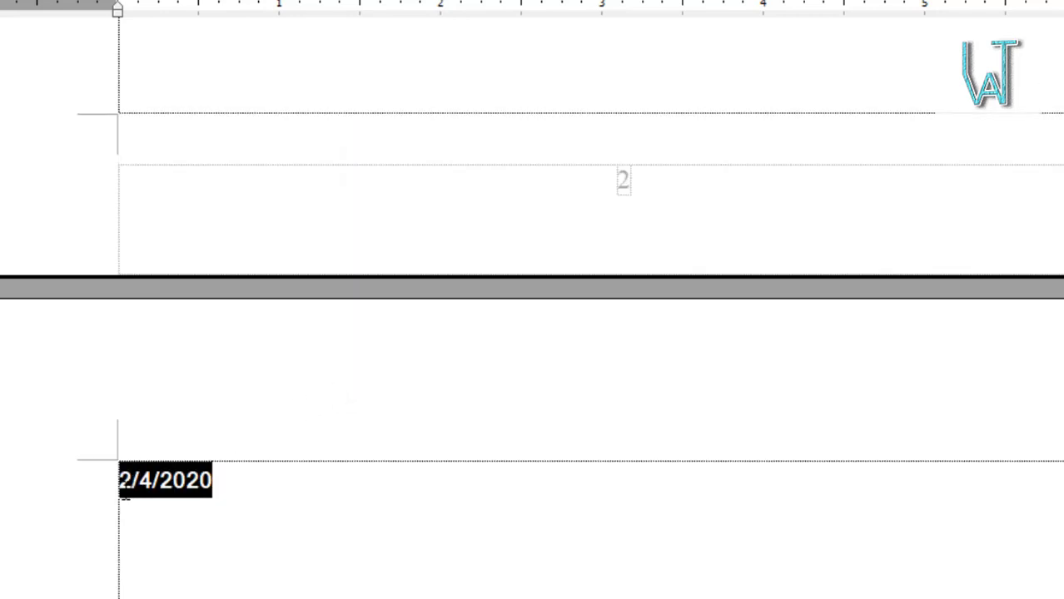
pyautogui.click(238, 481)
pyautogui.moveTo(238, 481); pyautogui.dragTo(118, 491)
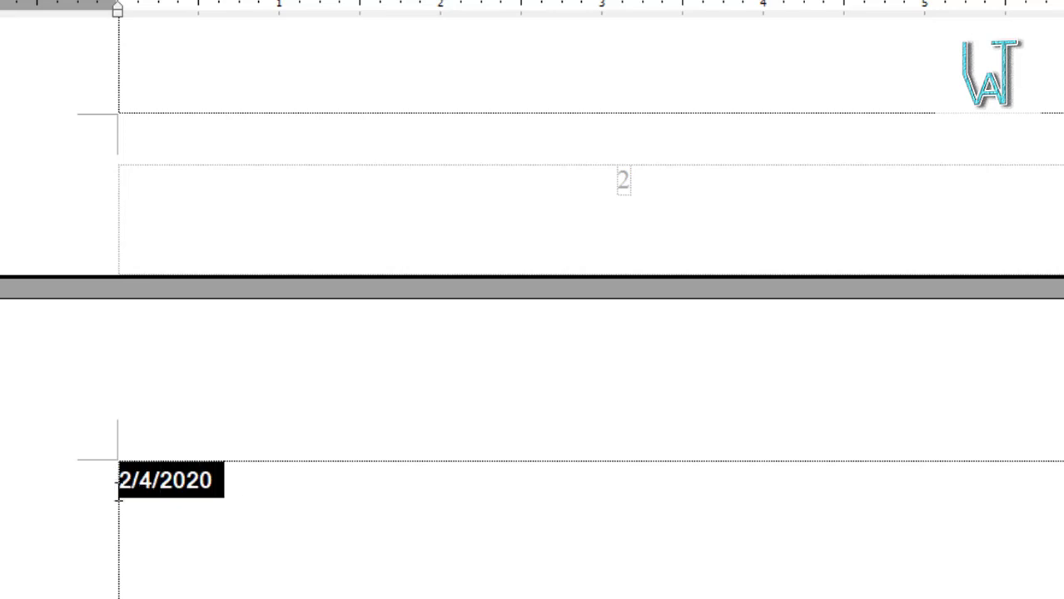
pyautogui.click(252, 485)
pyautogui.press('BackSpace')
pyautogui.press('BackSpace')
pyautogui.press('BackSpace')
pyautogui.press('BackSpace')
pyautogui.press('BackSpace')
pyautogui.press('BackSpace')
pyautogui.press('BackSpace')
pyautogui.press('BackSpace')
pyautogui.press('BackSpace')
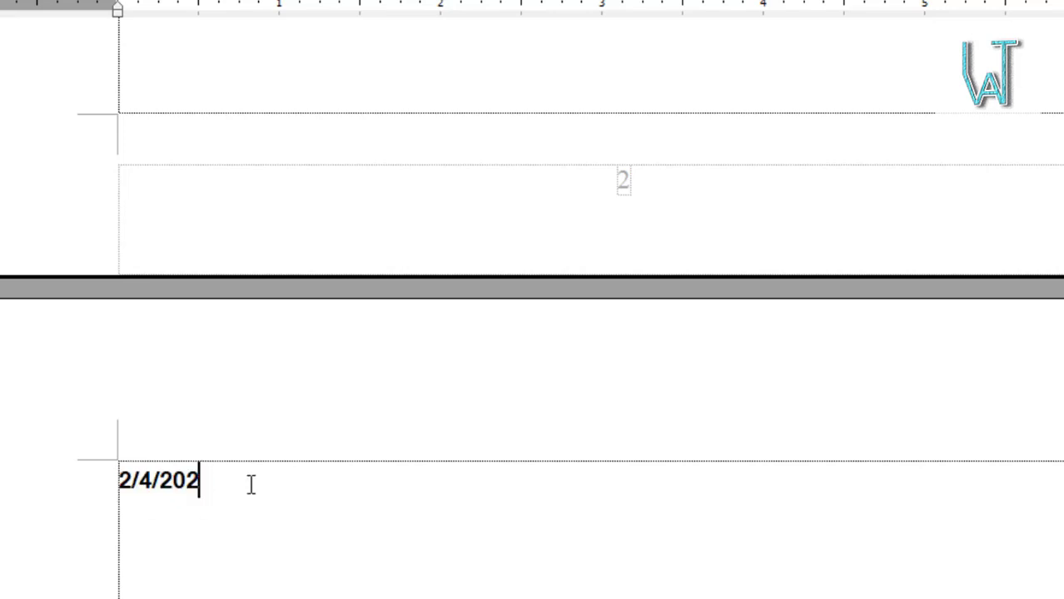
pyautogui.scroll(8, 251, 484)
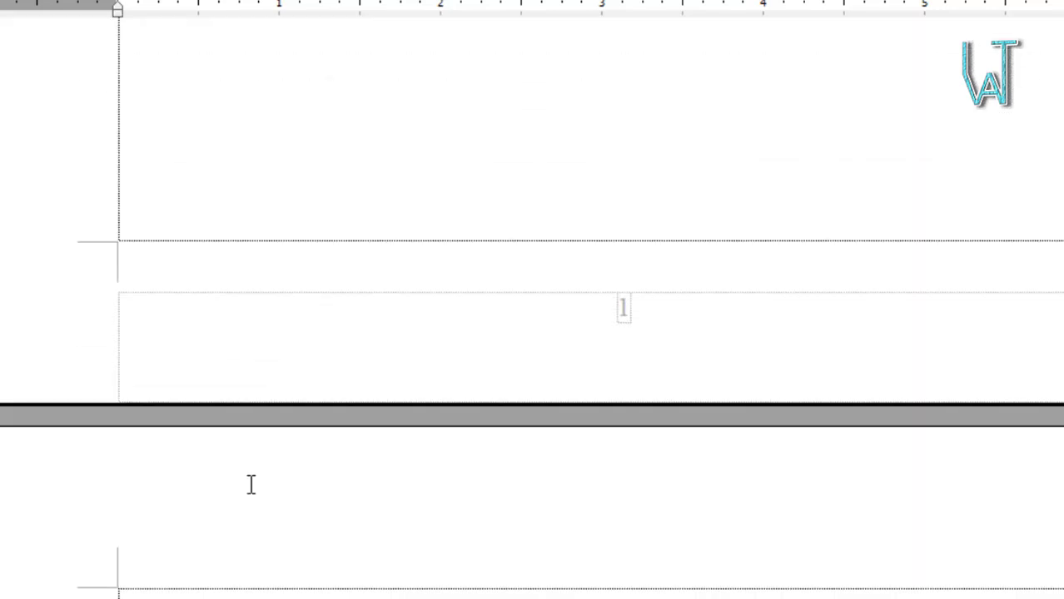
pyautogui.press('Delete')
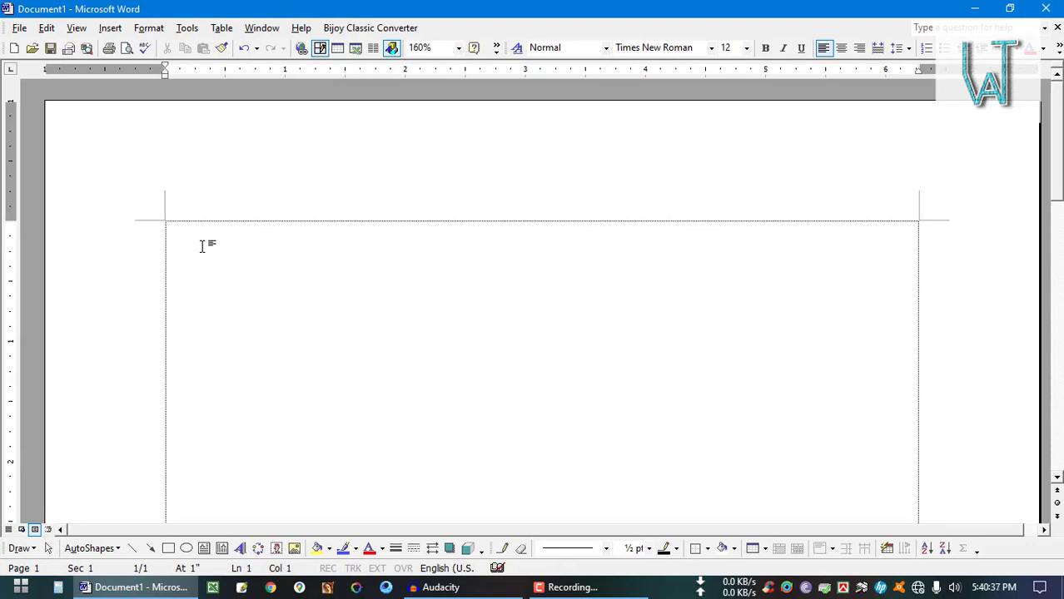
# Step: Look through the AutoText categories to the Subject Line entry, and leave without inserting anything
pyautogui.click(104, 31)
pyautogui.moveTo(123, 150)
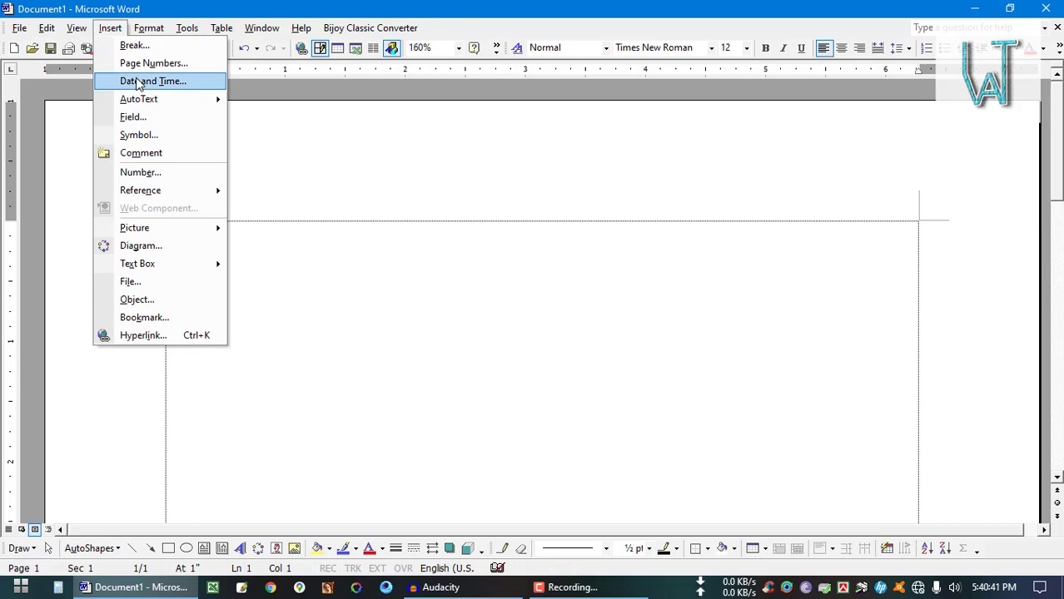
pyautogui.moveTo(137, 104)
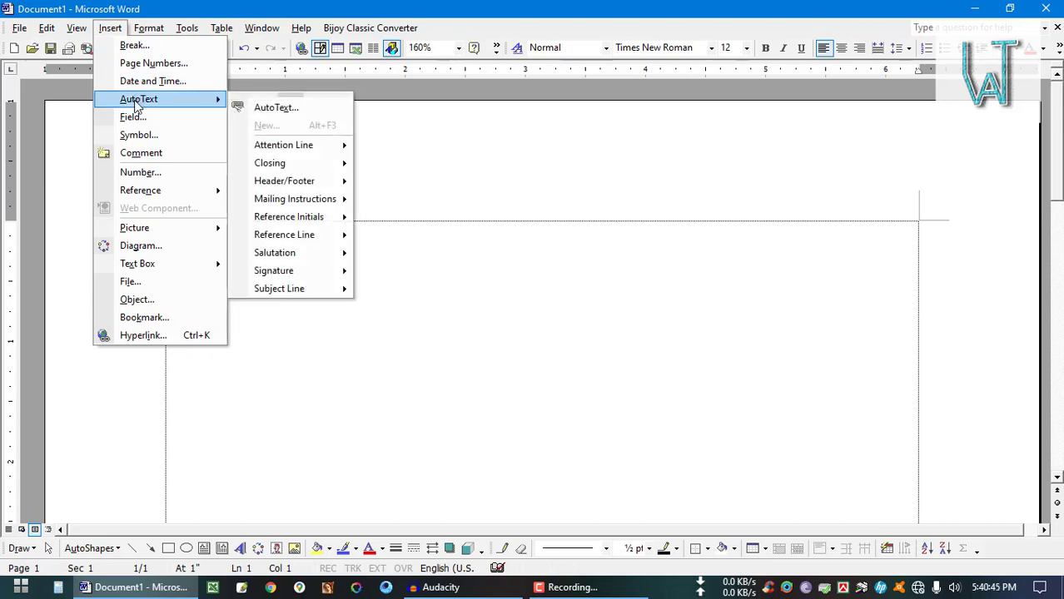
pyautogui.moveTo(260, 291)
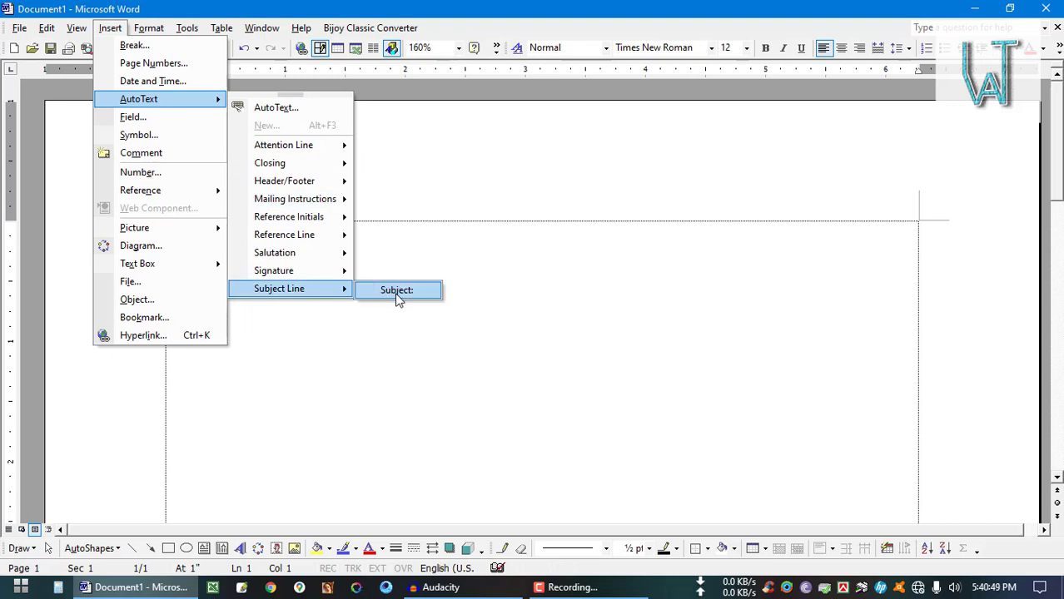
pyautogui.click(424, 246)
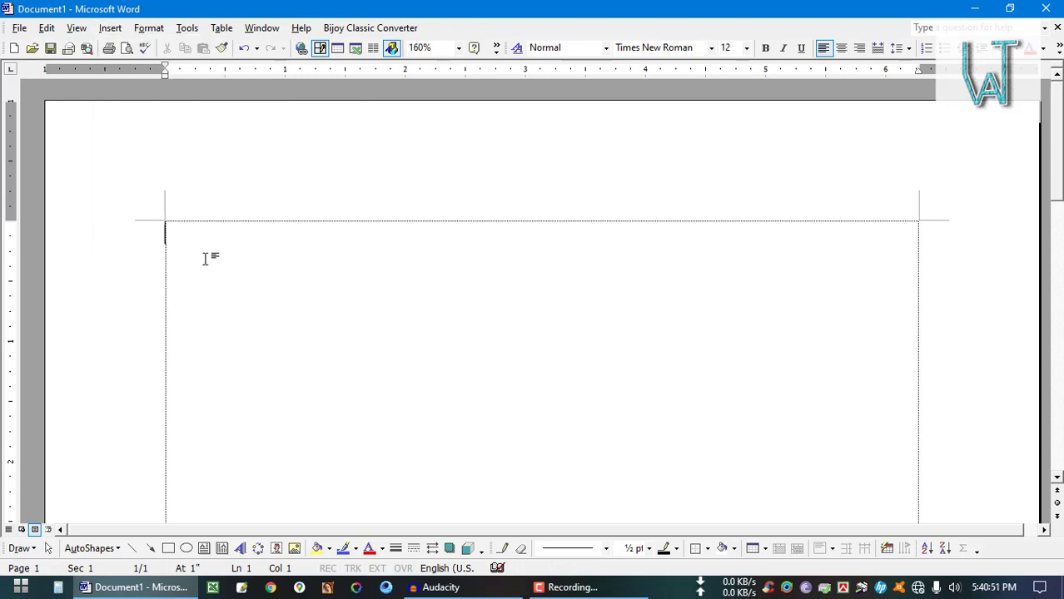
# Step: Write "to" on the first line and "subject:" on the fifth line, and start a new line below
pyautogui.write('to')
pyautogui.press('Return')
pyautogui.write('subject')
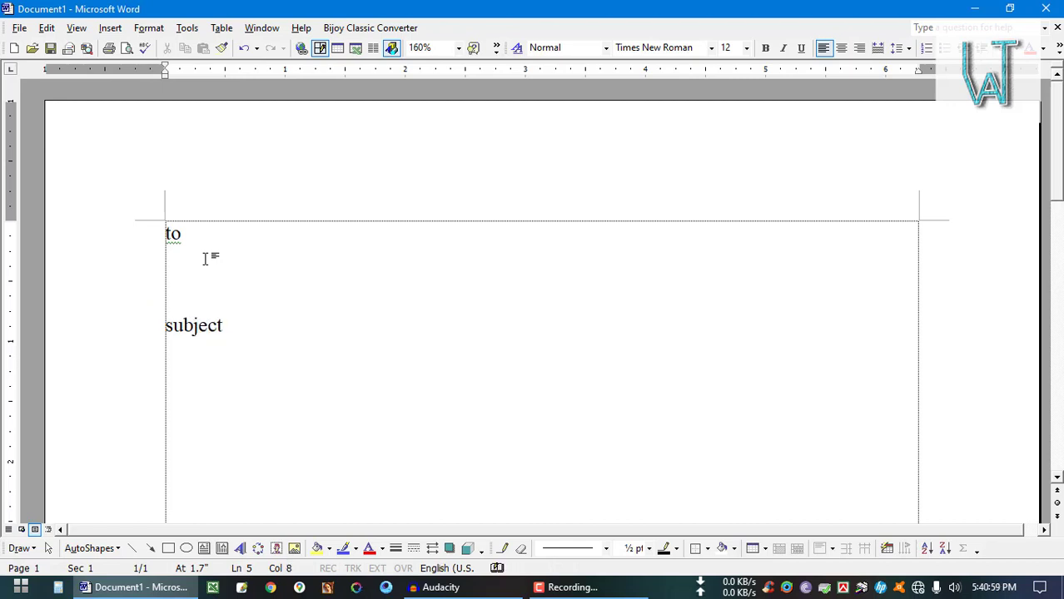
pyautogui.write(':')
pyautogui.press('Return')
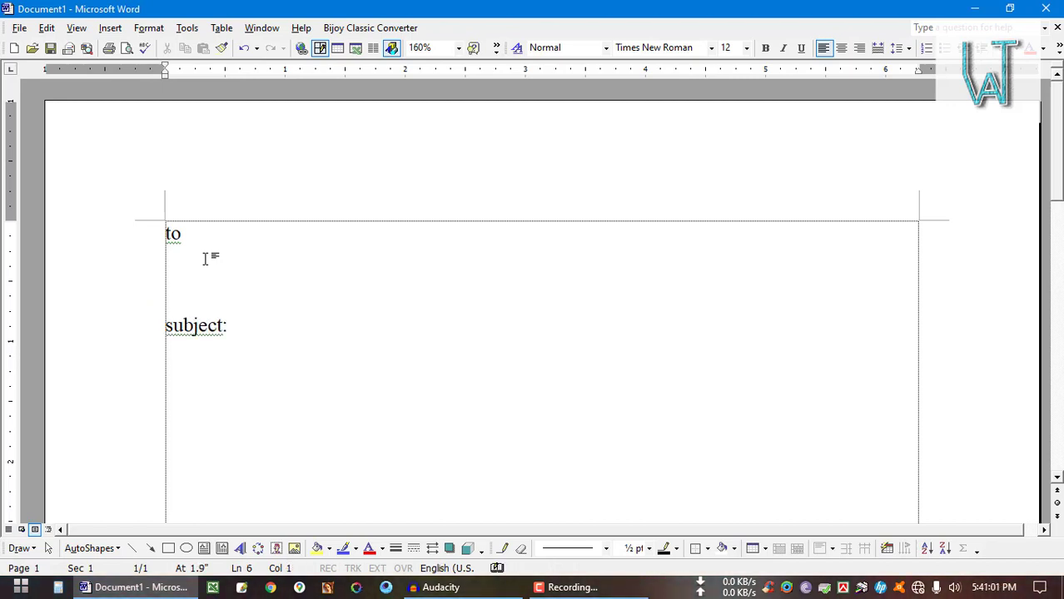
# Step: Insert the AutoText subject line "Subject:" and delete the manually written "subject:" line above it
pyautogui.click(119, 30)
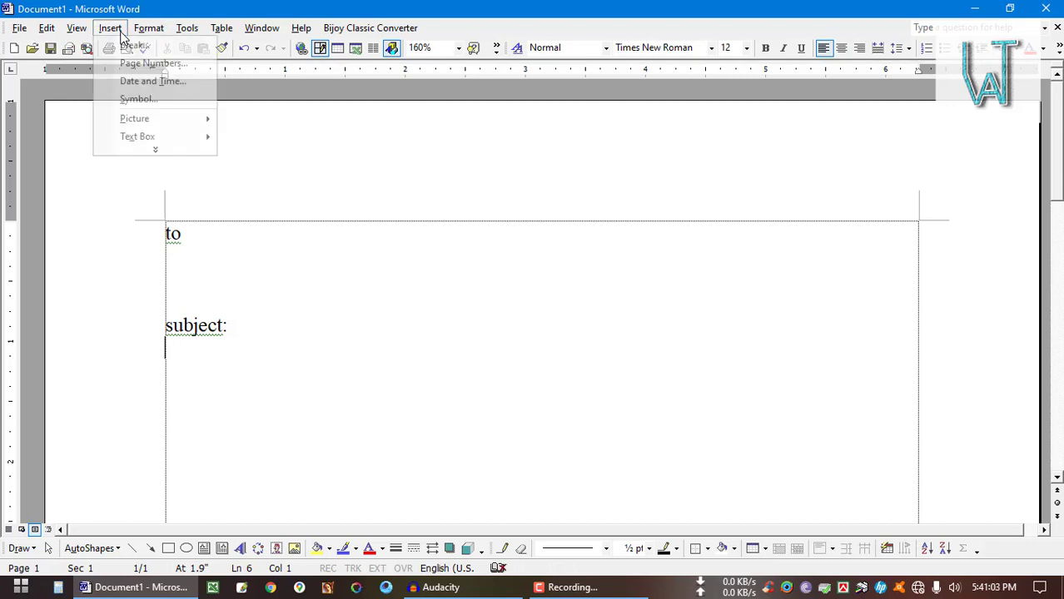
pyautogui.click(144, 149)
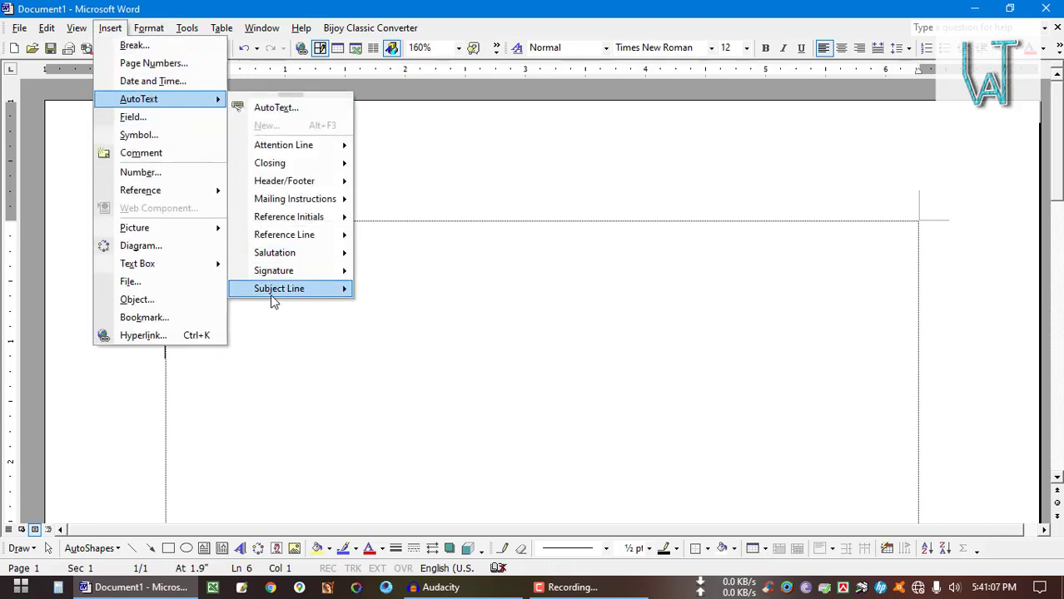
pyautogui.moveTo(275, 291)
pyautogui.click(391, 291)
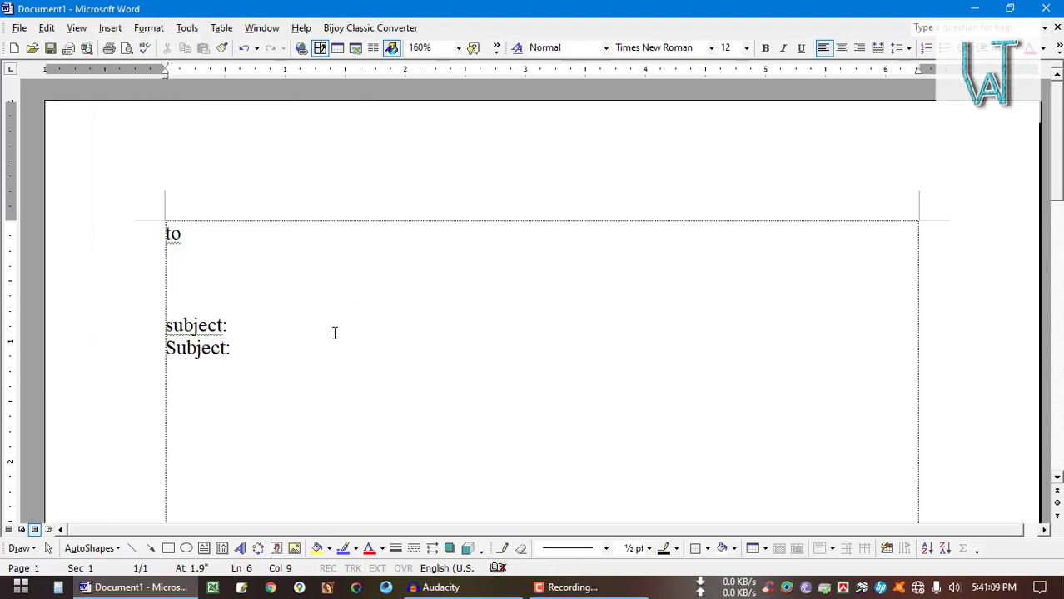
pyautogui.click(126, 336)
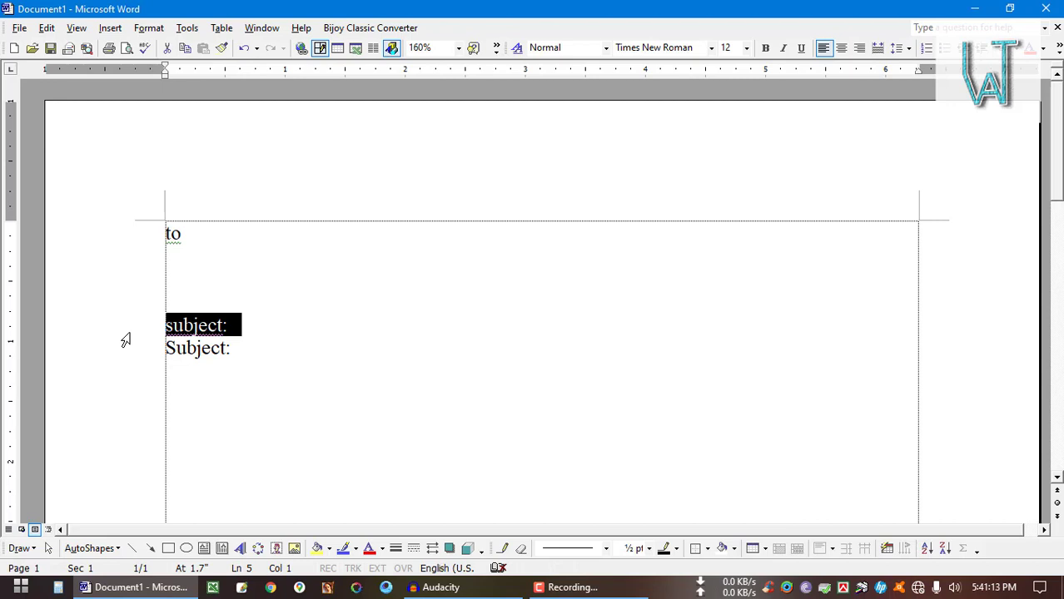
pyautogui.press('Delete')
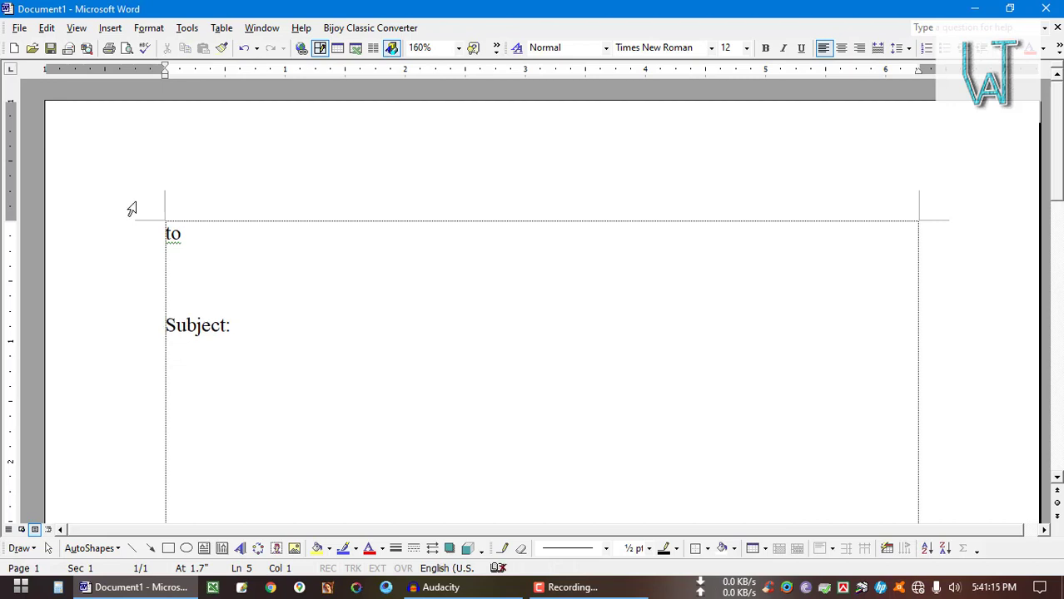
# Step: Insert the AutoText closing "Thank you," in front of "Subject:"
pyautogui.click(108, 29)
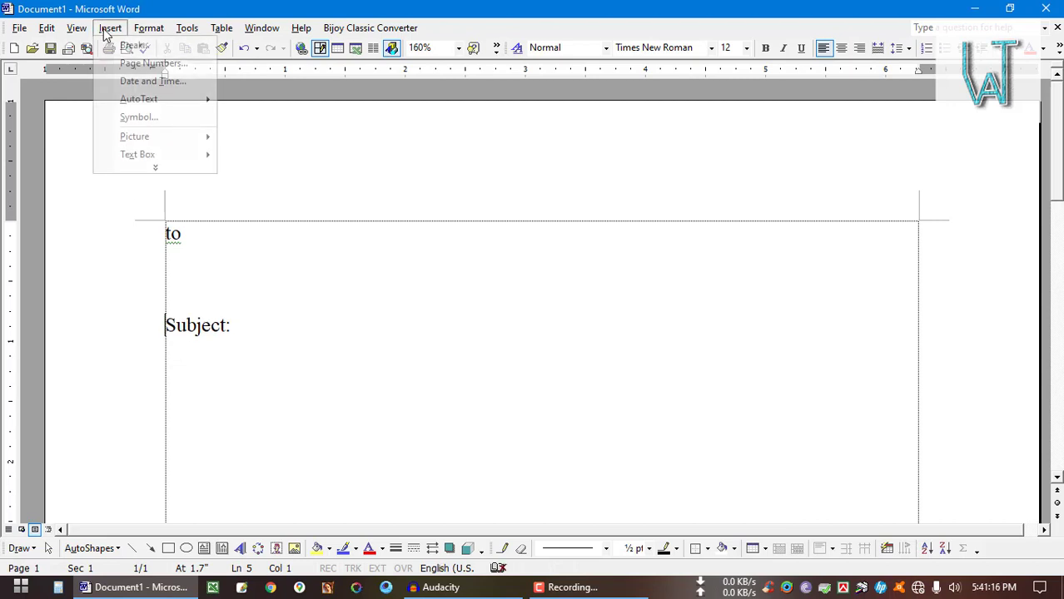
pyautogui.click(115, 168)
pyautogui.moveTo(145, 109)
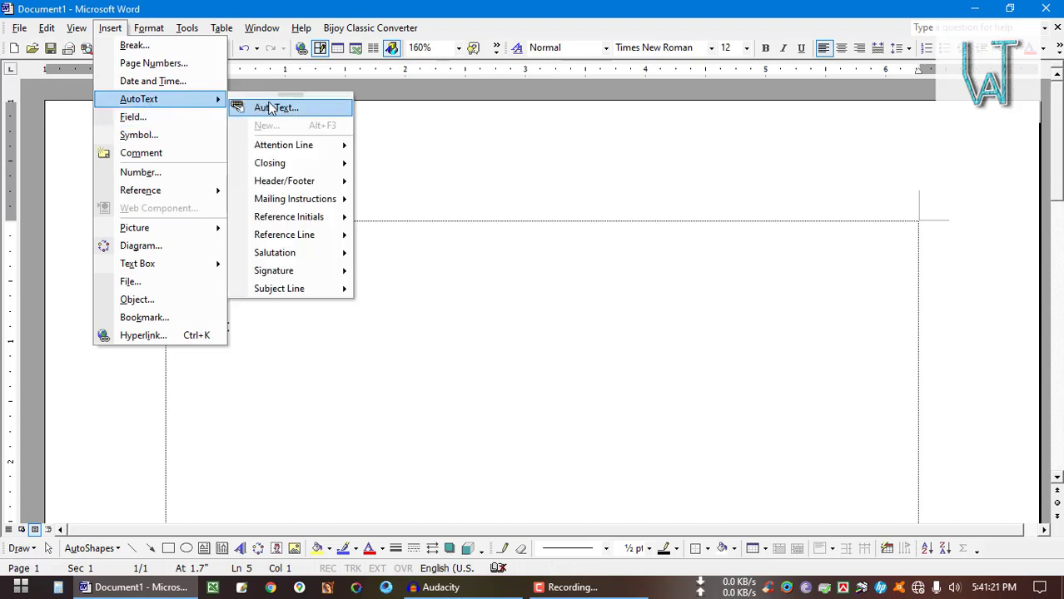
pyautogui.moveTo(312, 169)
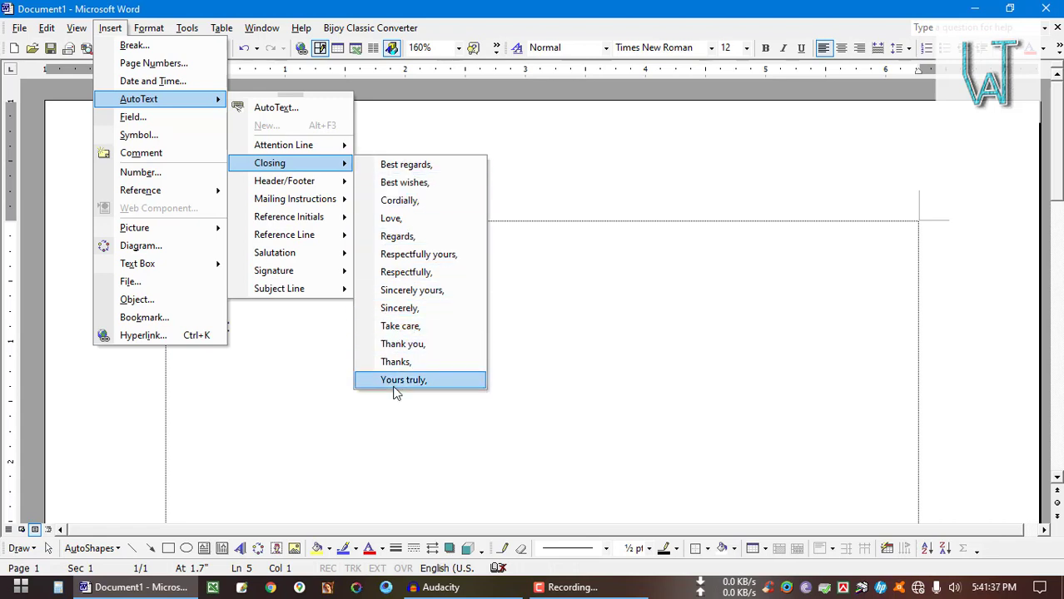
pyautogui.click(391, 345)
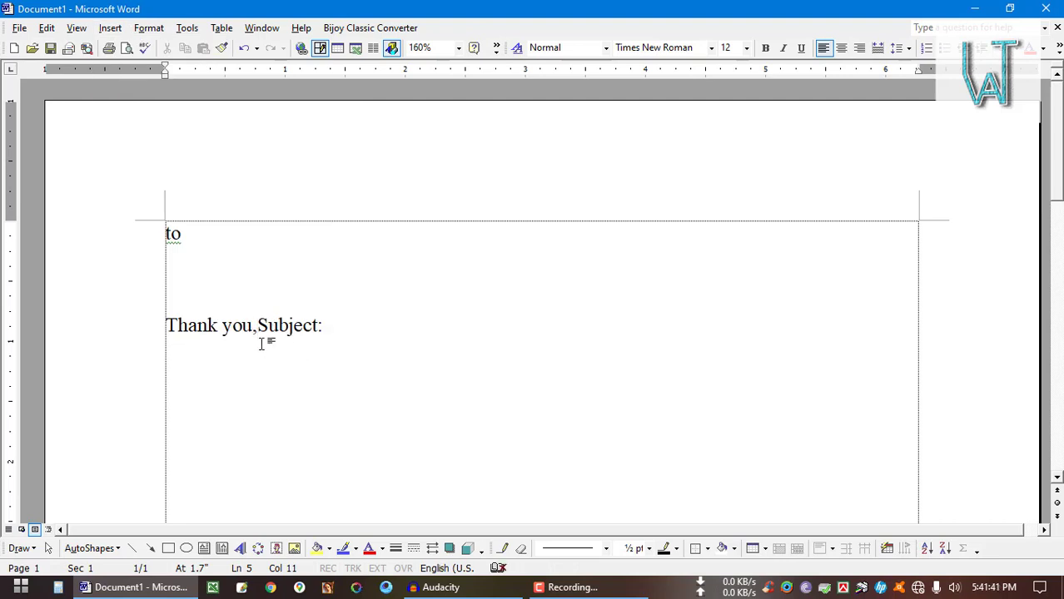
# Step: Select all the text in the document and delete it, leaving an empty page
pyautogui.hotkey('ctrl', 'a')
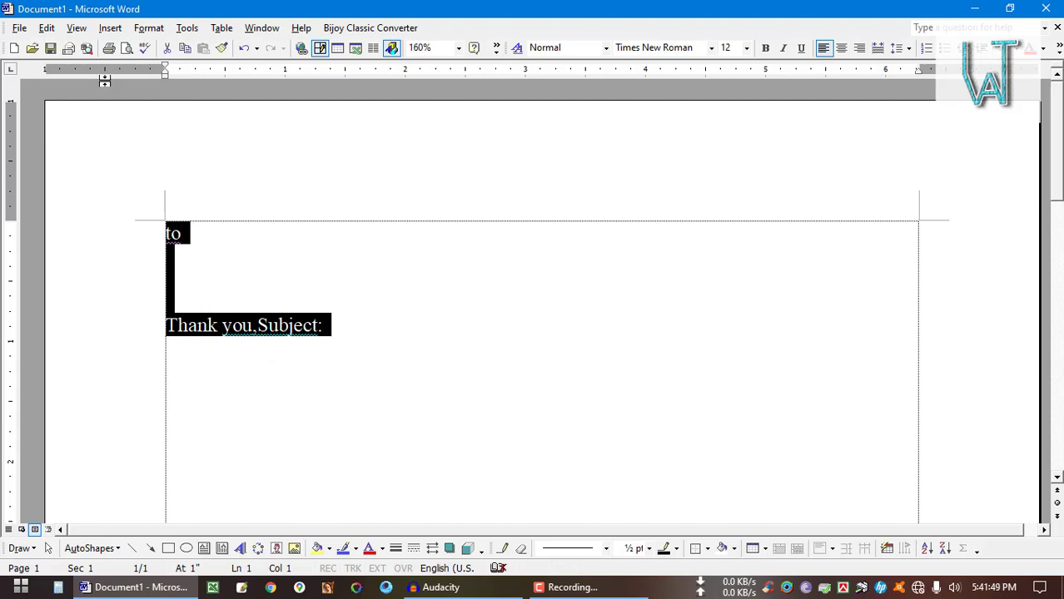
pyautogui.click(110, 27)
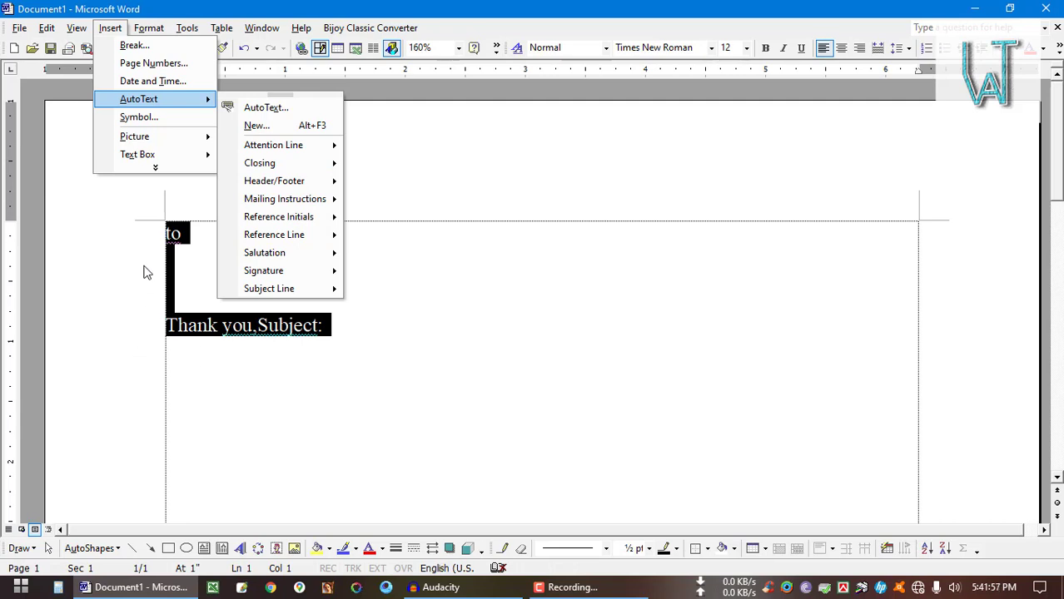
pyautogui.press('Up')
pyautogui.click(251, 360)
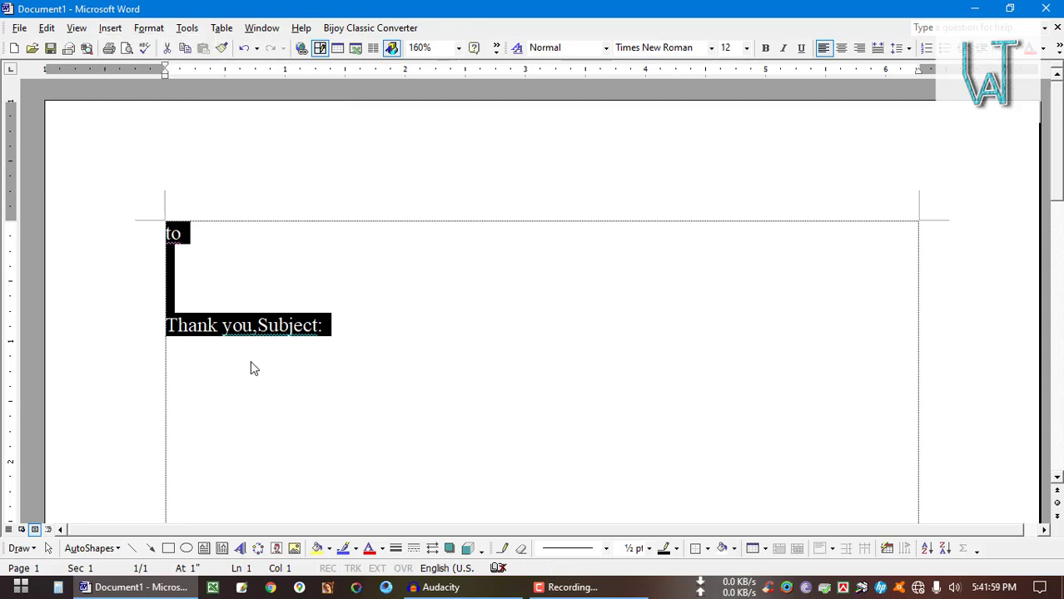
pyautogui.click(251, 361)
pyautogui.hotkey('ctrl', 'a')
pyautogui.press('Delete')
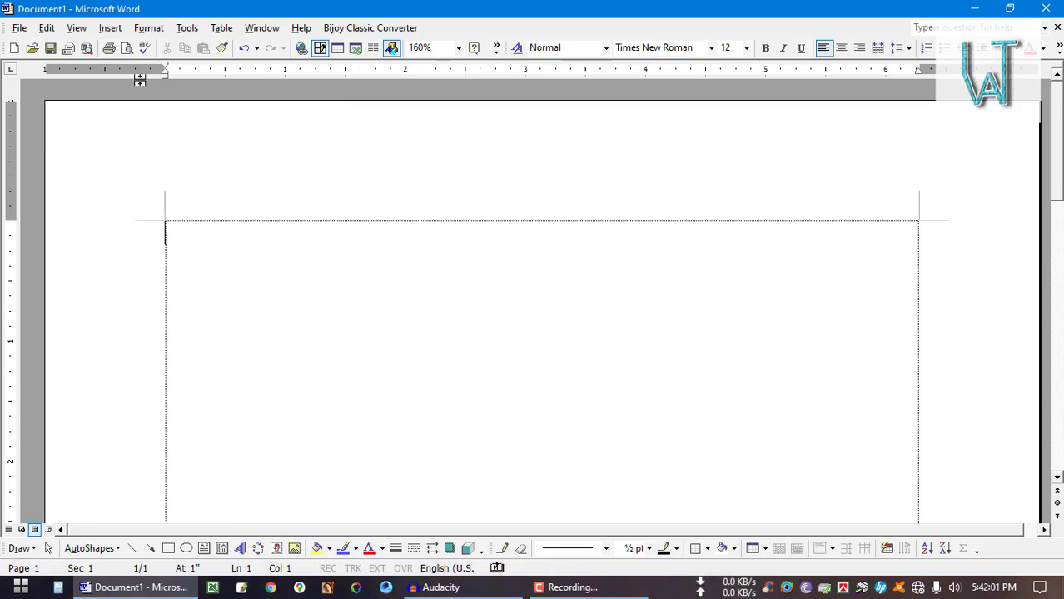
# Step: Look over the fields available for insertion, and leave the Field dialog without inserting anything
pyautogui.click(110, 28)
pyautogui.click(135, 173)
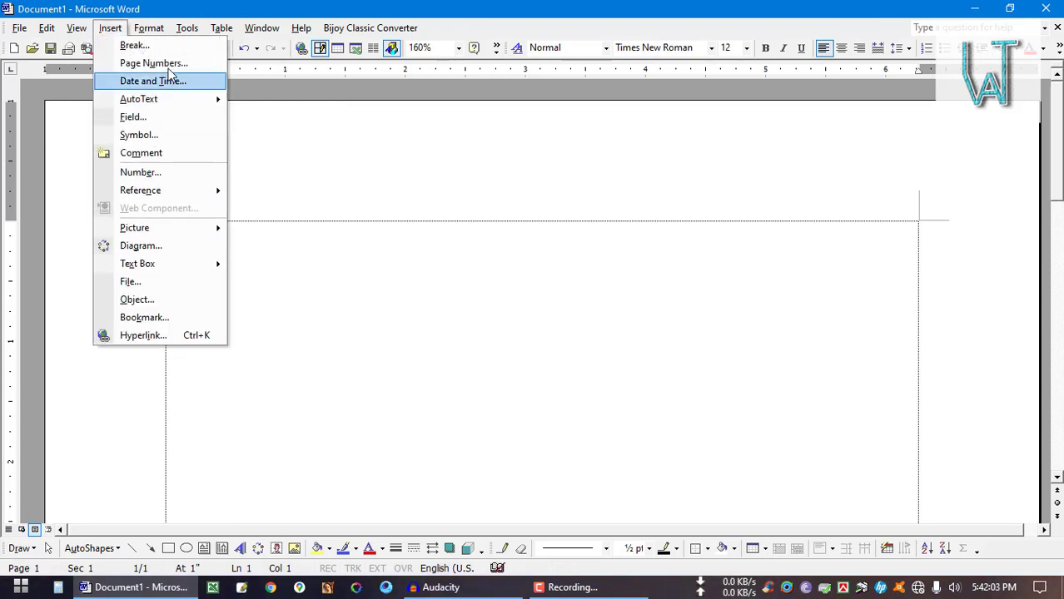
pyautogui.click(161, 118)
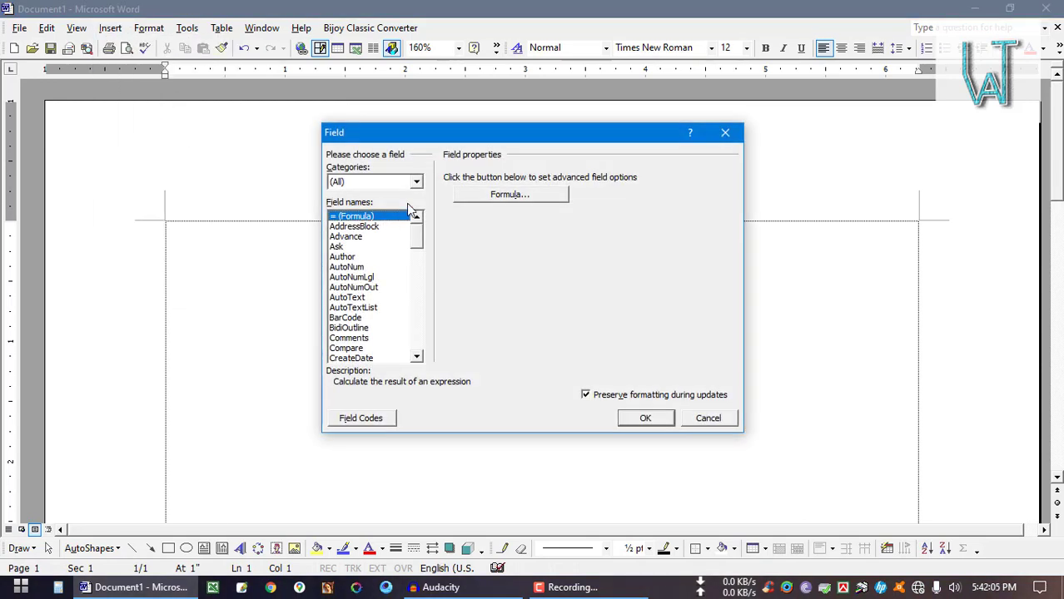
pyautogui.scroll(-1, 359, 325)
pyautogui.scroll(1, 357, 341)
pyautogui.click(726, 132)
# Step: Open the Symbol dialog, center it over the page, and show the Basic Latin subset
pyautogui.click(110, 28)
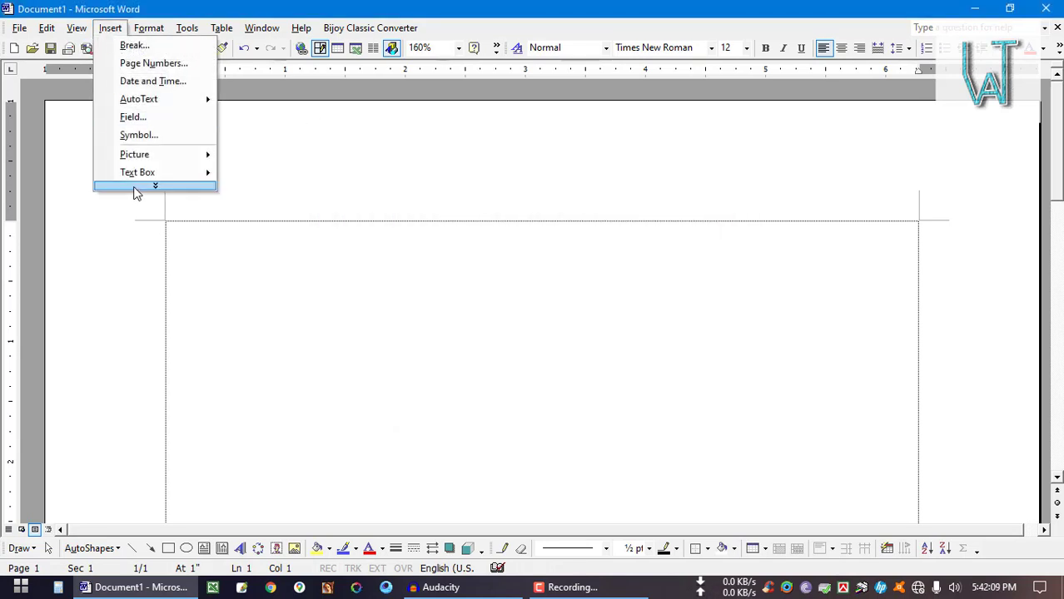
pyautogui.click(135, 189)
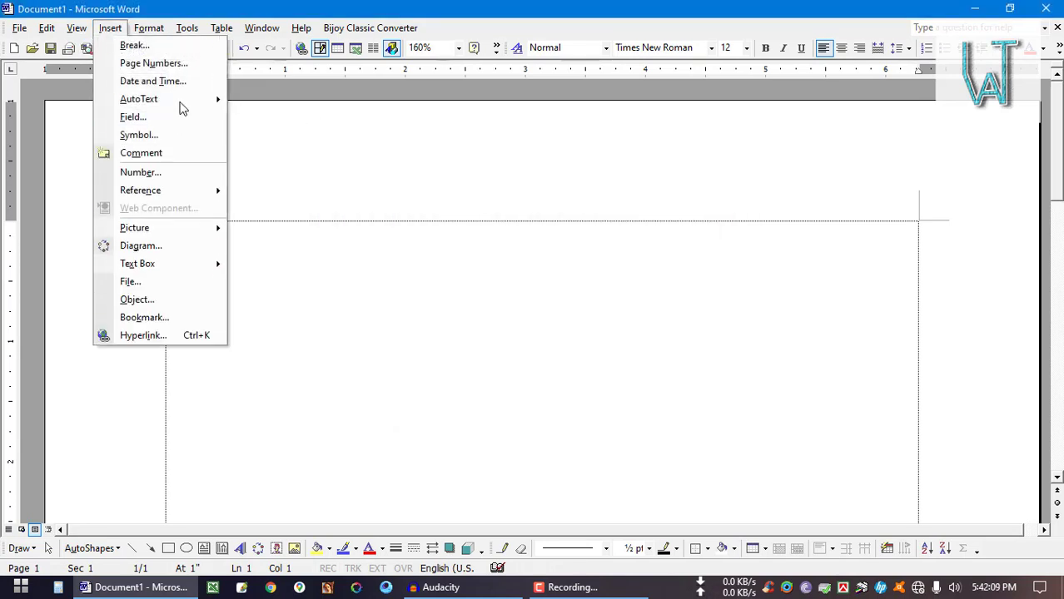
pyautogui.click(133, 138)
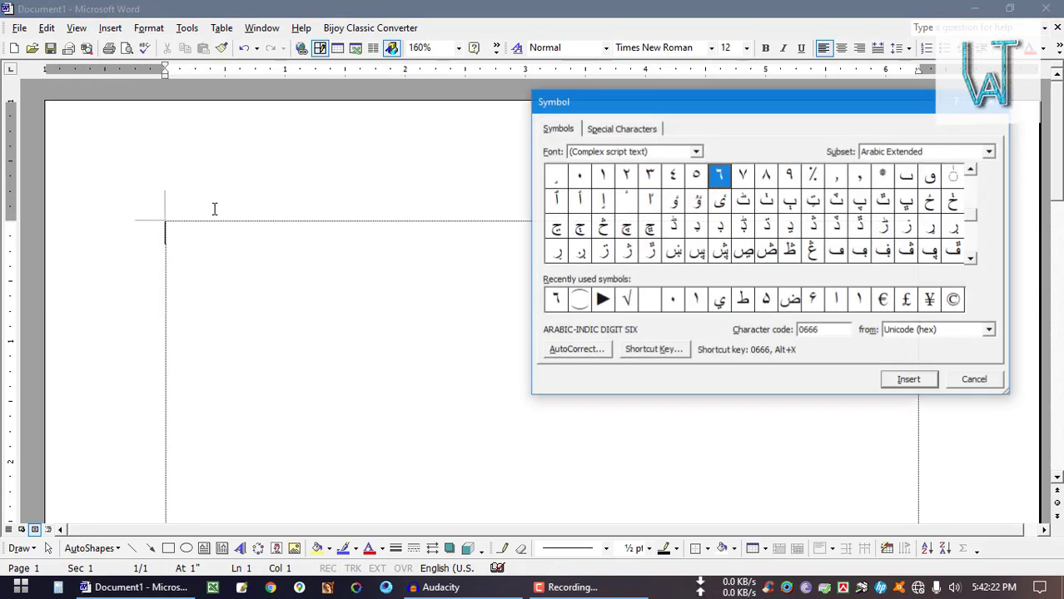
pyautogui.moveTo(731, 108); pyautogui.dragTo(493, 140)
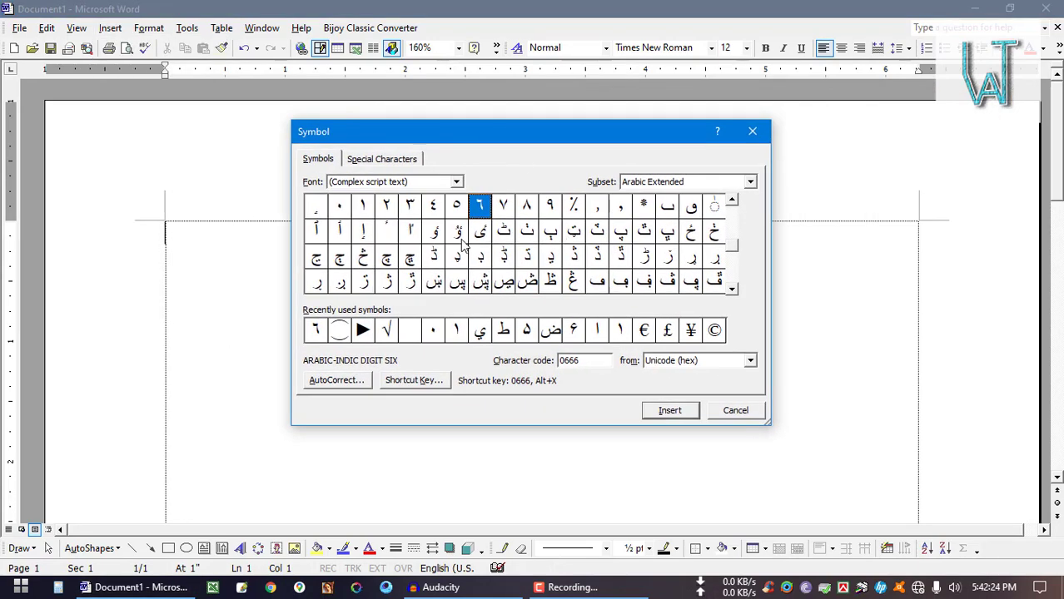
pyautogui.click(750, 182)
pyautogui.scroll(2, 672, 250)
pyautogui.scroll(1, 672, 248)
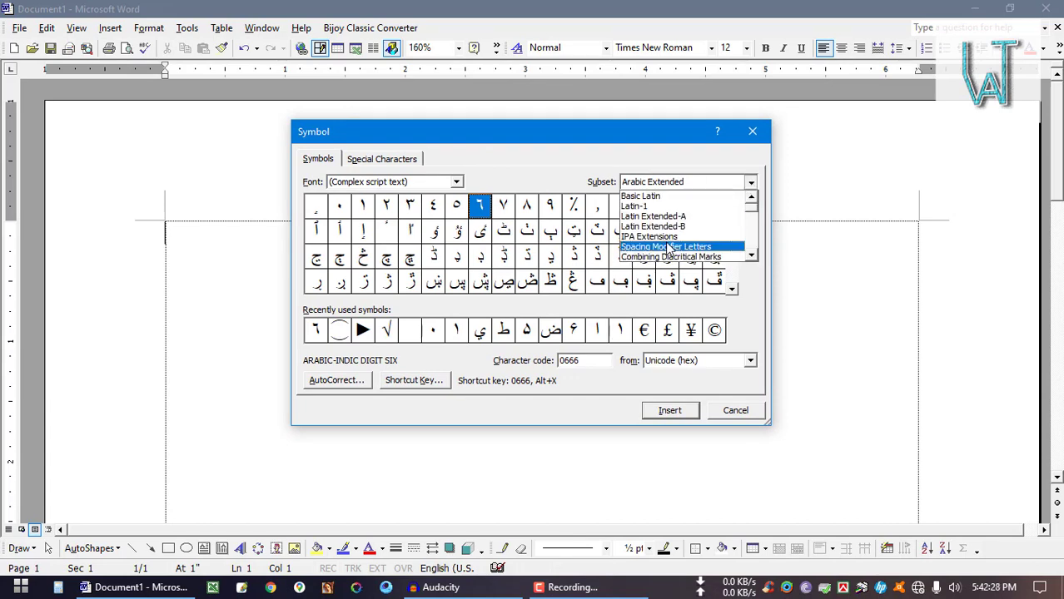
pyautogui.click(653, 197)
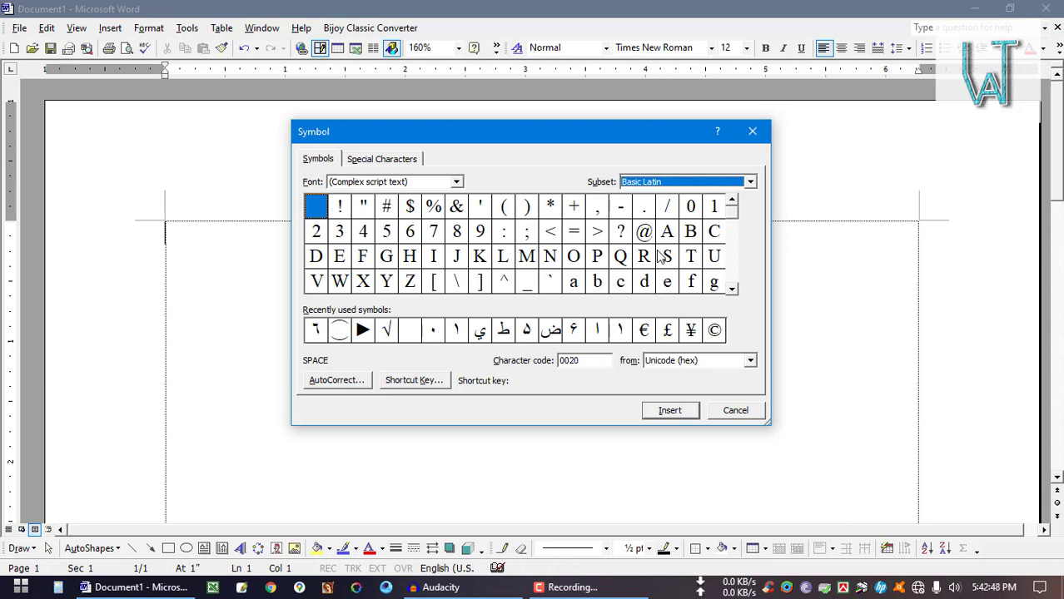
# Step: Browse the Basic Latin and Latin-1 symbols, and highlight the square root, multiplication, copyright and registered signs in turn
pyautogui.click(732, 289)
pyautogui.click(733, 289)
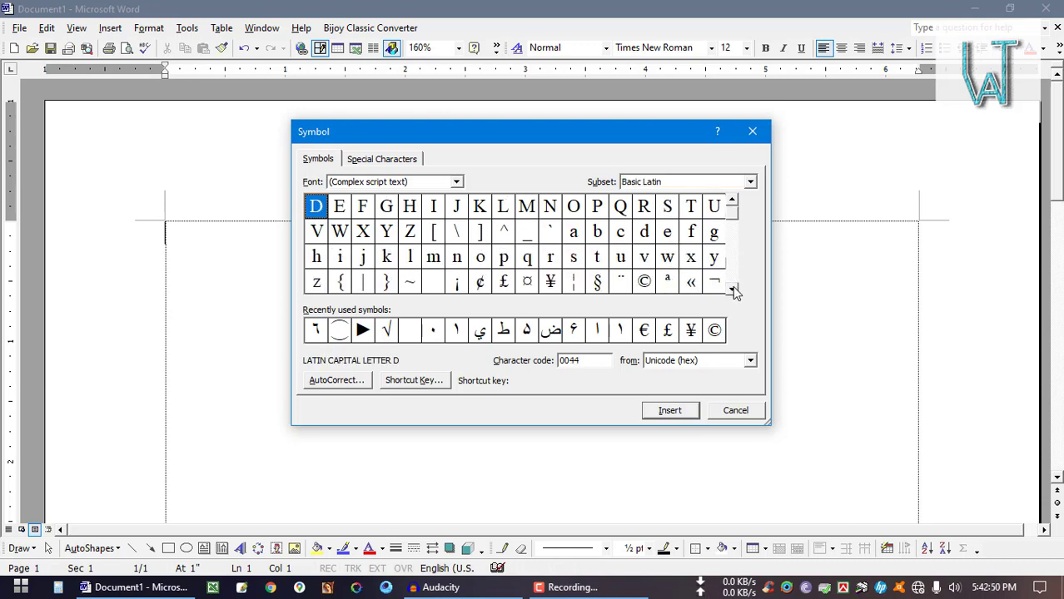
pyautogui.click(733, 289)
pyautogui.click(733, 289)
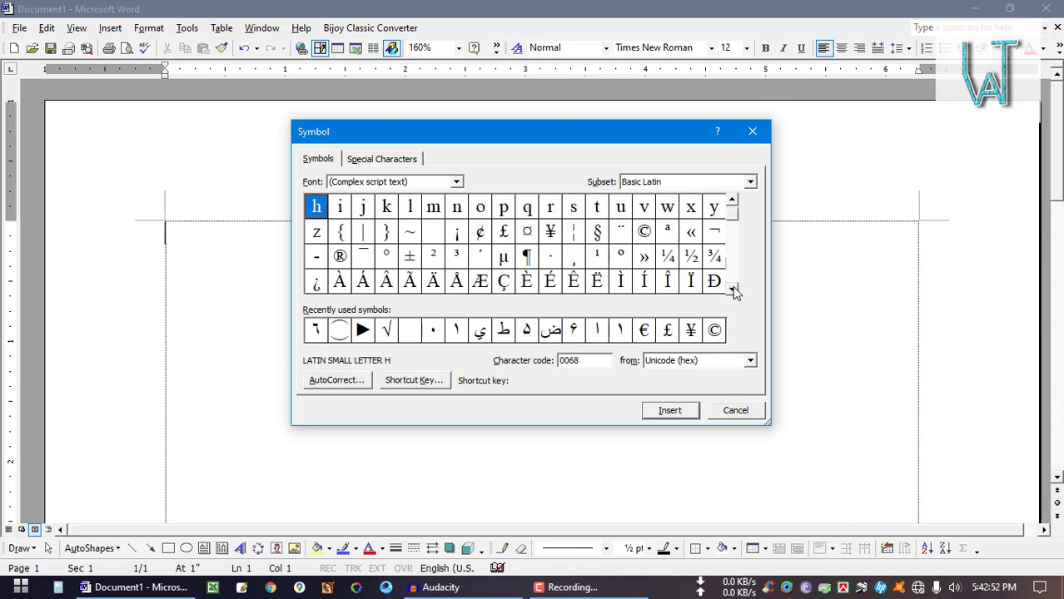
pyautogui.click(732, 289)
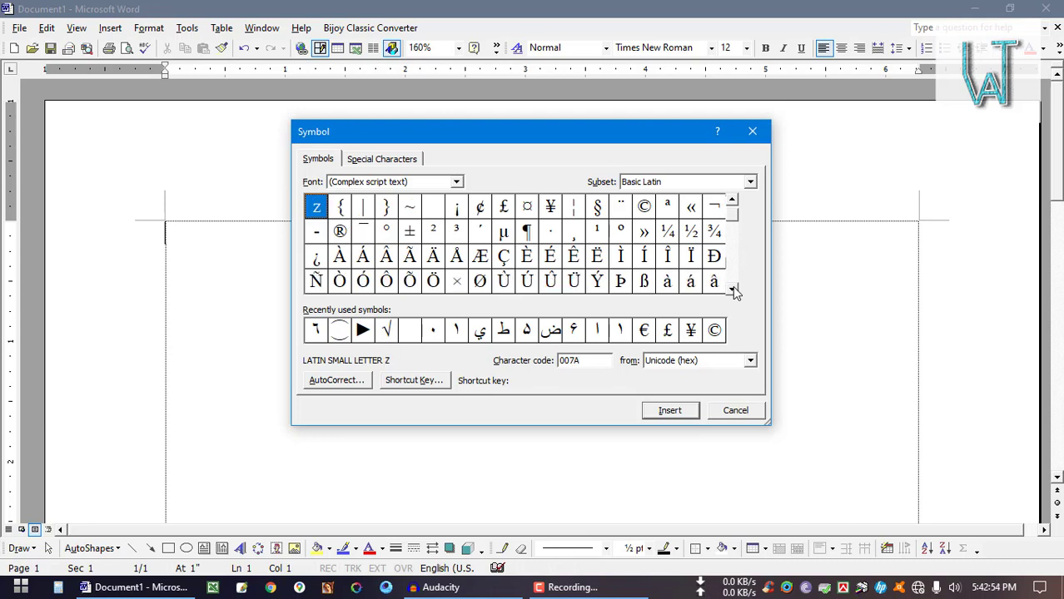
pyautogui.click(392, 340)
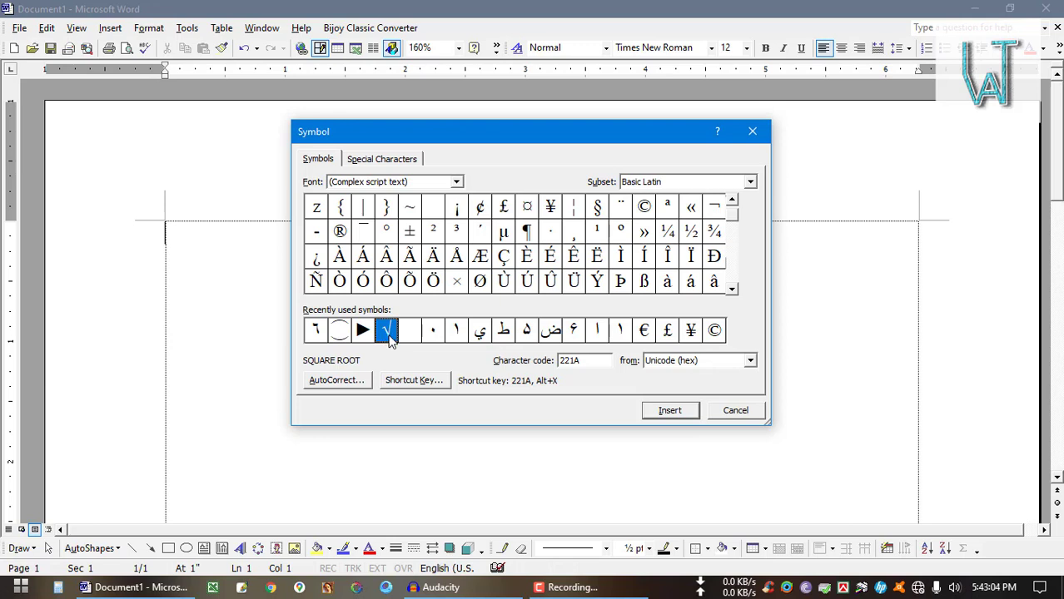
pyautogui.click(460, 285)
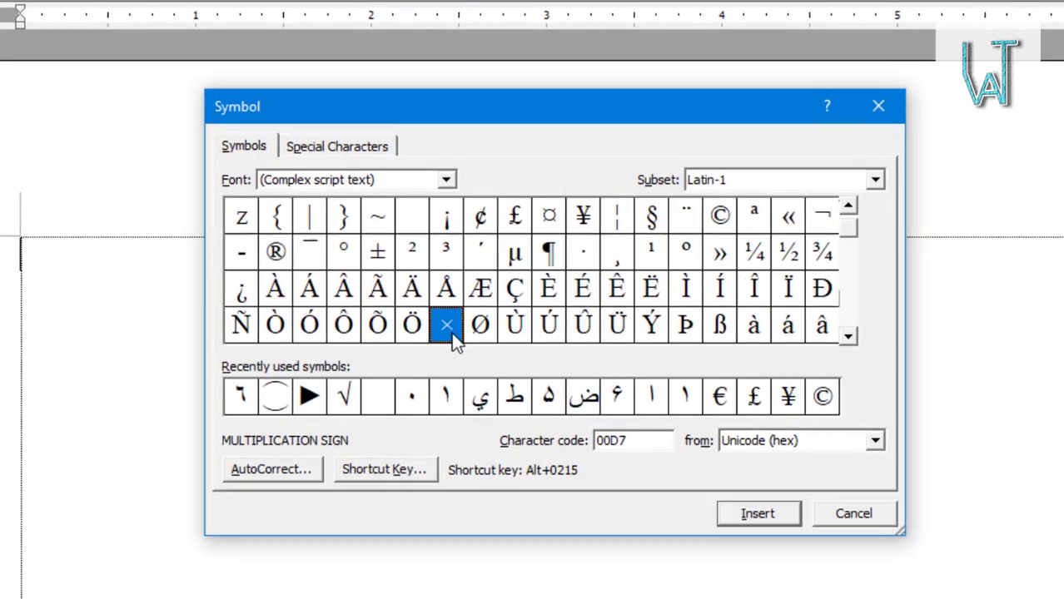
pyautogui.click(723, 218)
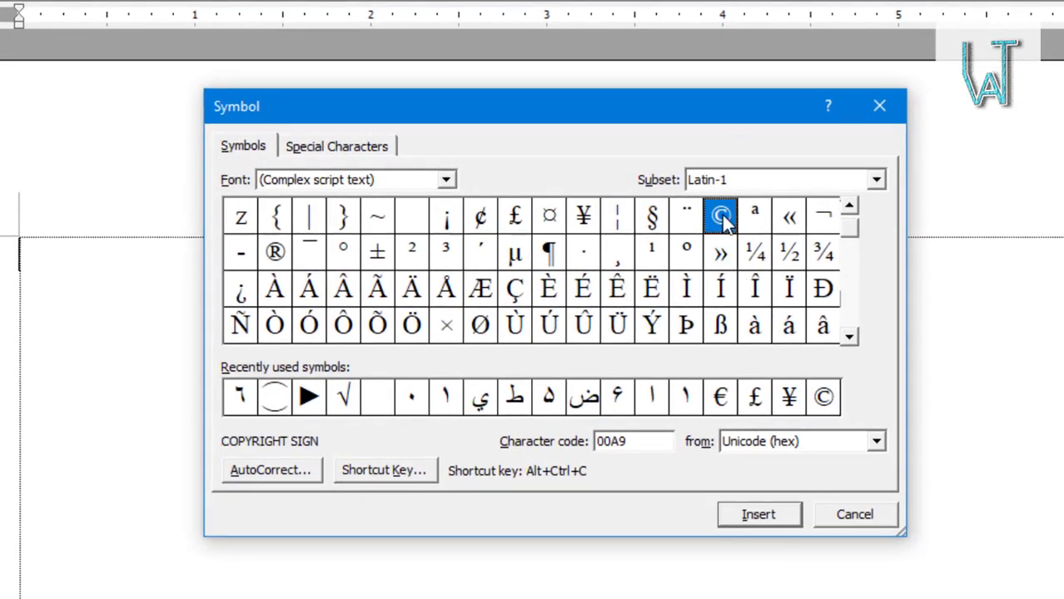
pyautogui.click(288, 260)
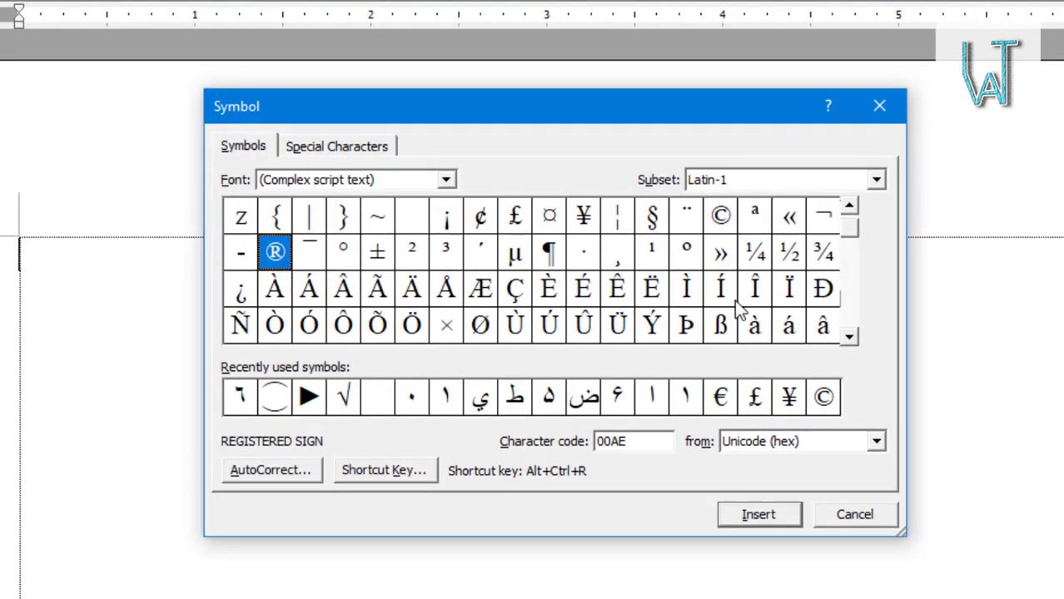
pyautogui.click(447, 328)
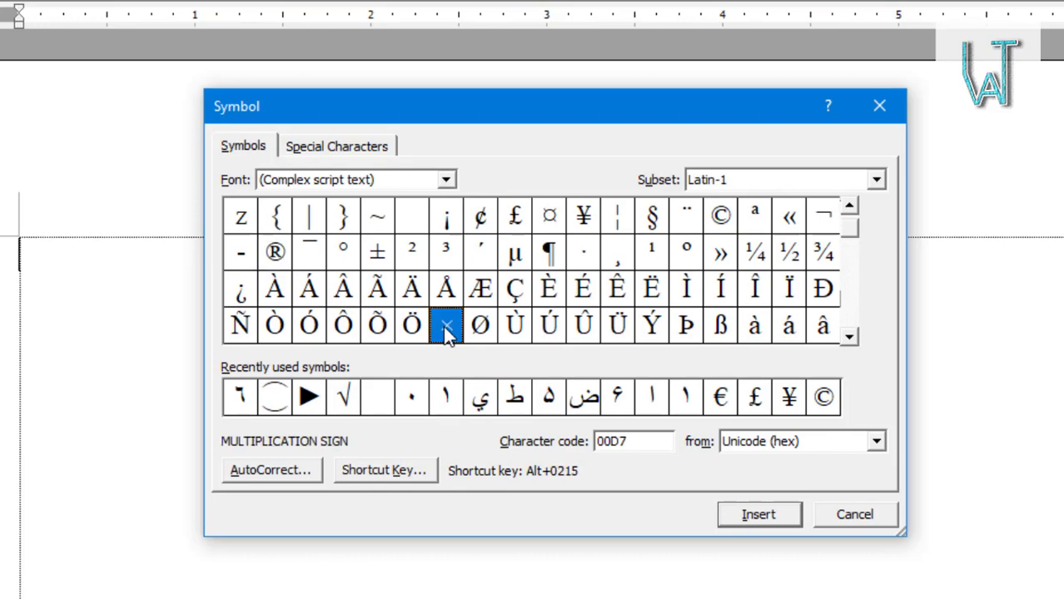
# Step: Look through the symbol list from Latin-1 past General Punctuation, and return to the Basic Latin characters at its start
pyautogui.click(849, 337)
pyautogui.click(850, 337)
pyautogui.click(849, 337)
pyautogui.click(850, 337)
pyautogui.click(851, 338)
pyautogui.click(851, 337)
pyautogui.click(850, 338)
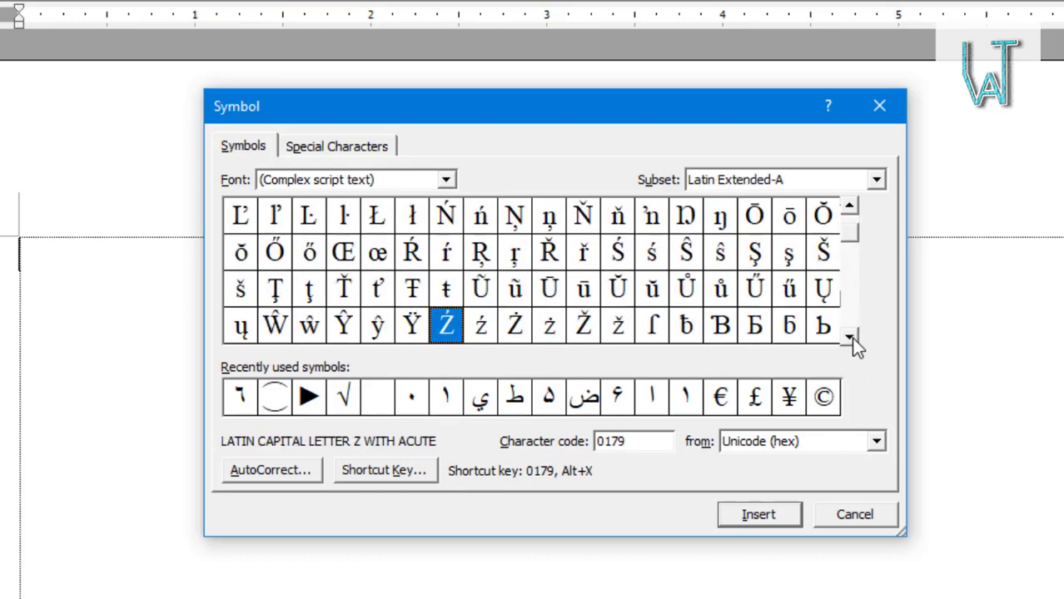
pyautogui.click(851, 337)
pyautogui.click(851, 337)
pyautogui.click(851, 337)
pyautogui.click(851, 337)
pyautogui.click(851, 337)
pyautogui.click(851, 337)
pyautogui.click(851, 338)
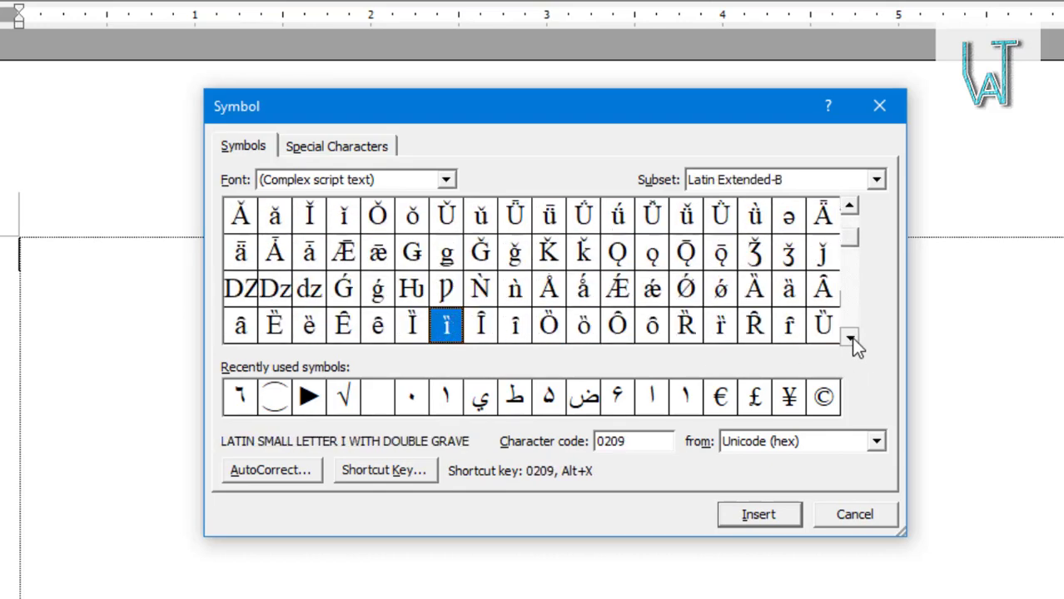
pyautogui.click(851, 337)
pyautogui.click(851, 337)
pyautogui.click(851, 337)
pyautogui.click(851, 337)
pyautogui.click(851, 337)
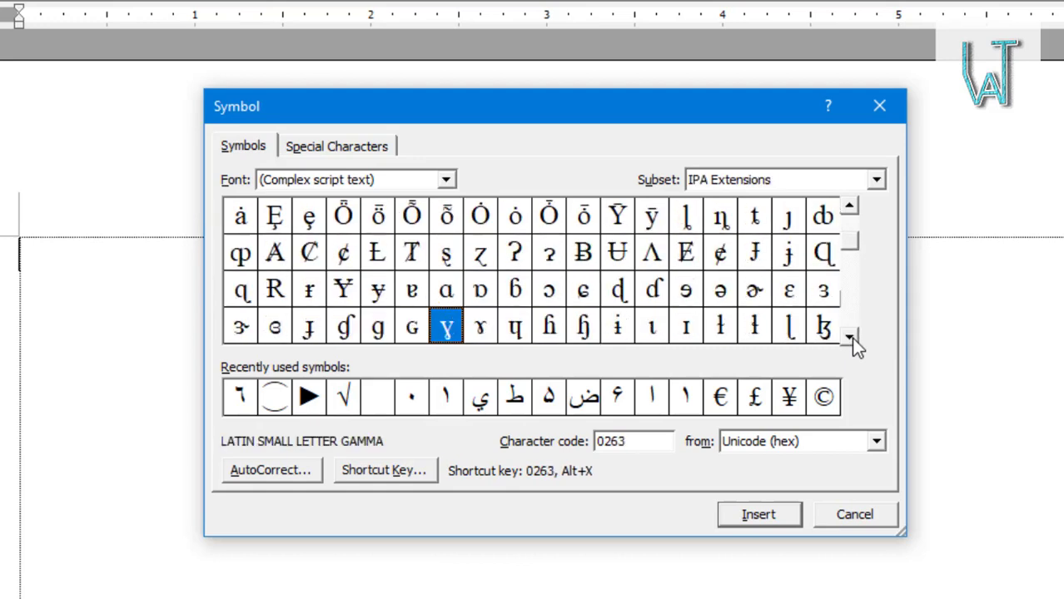
pyautogui.click(851, 337)
pyautogui.click(850, 337)
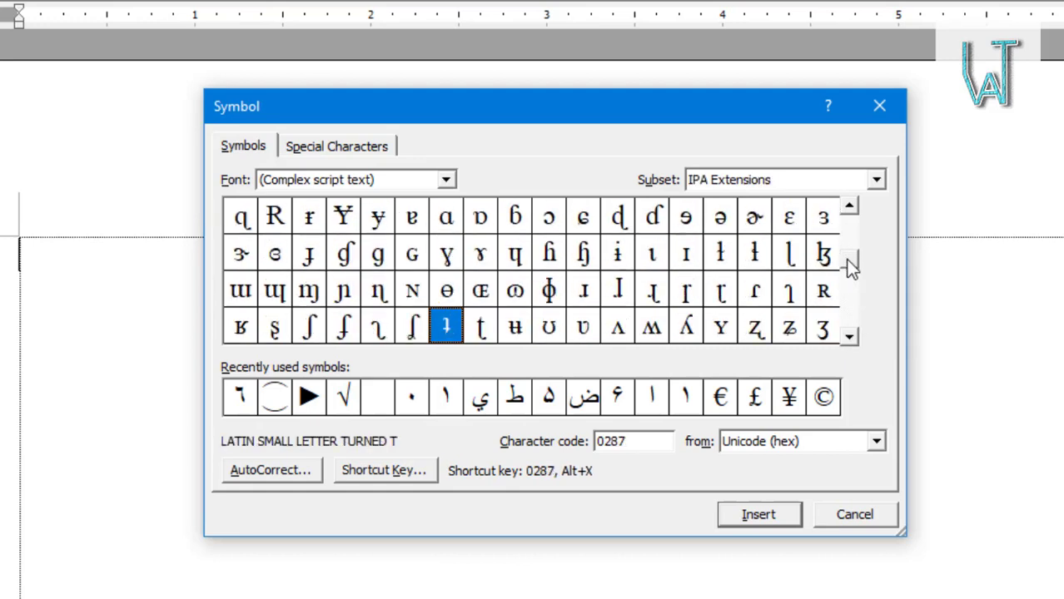
pyautogui.click(849, 297)
pyautogui.click(849, 338)
pyautogui.click(850, 338)
pyautogui.click(850, 338)
pyautogui.click(850, 338)
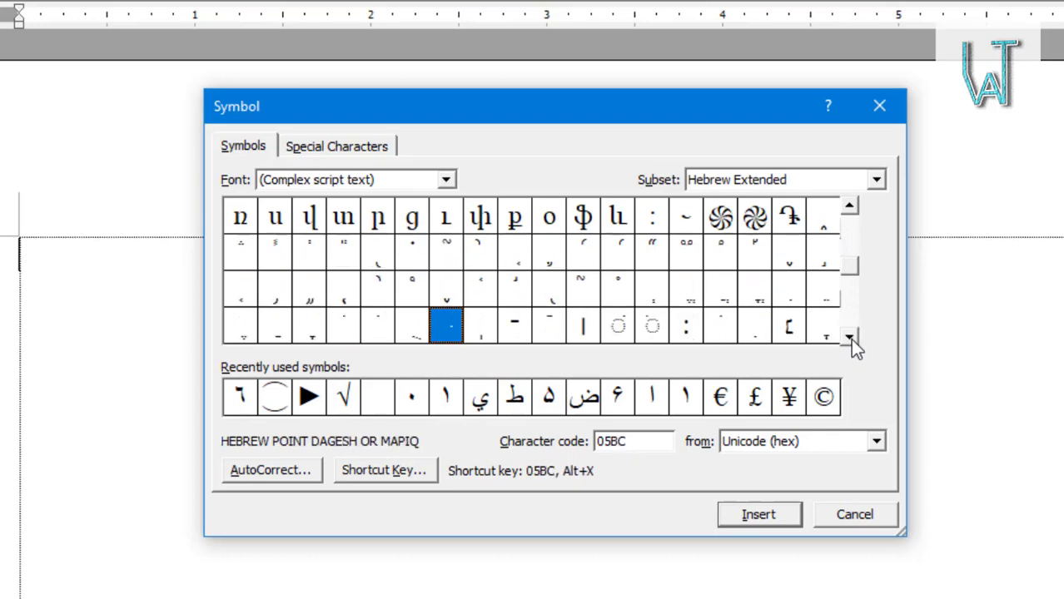
pyautogui.click(849, 338)
pyautogui.click(849, 338)
pyautogui.click(850, 338)
pyautogui.click(850, 338)
pyautogui.click(850, 338)
pyautogui.click(850, 338)
pyautogui.click(850, 338)
pyautogui.click(850, 338)
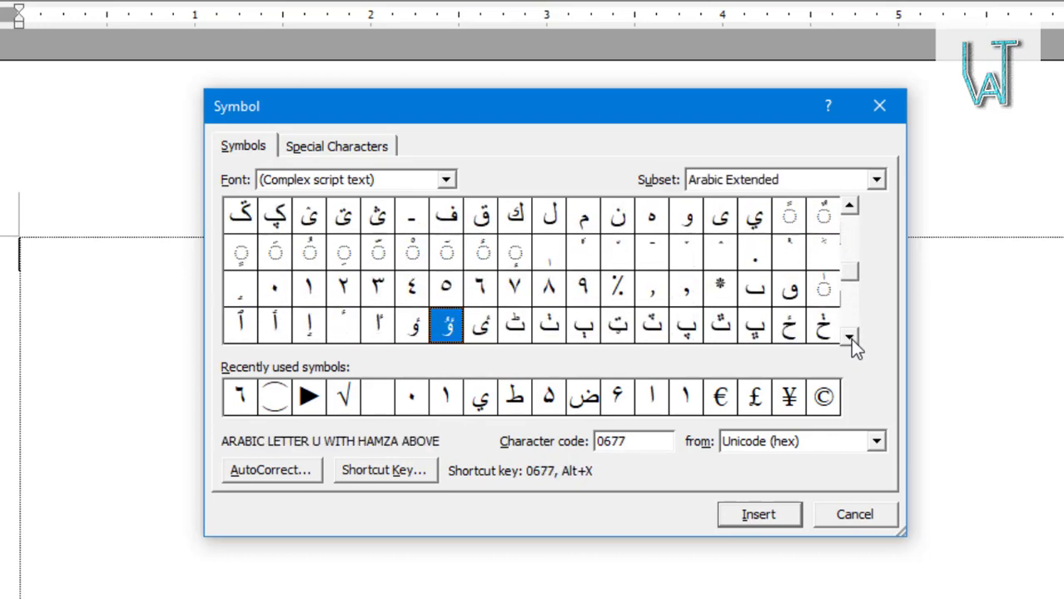
pyautogui.click(850, 338)
pyautogui.click(850, 338)
pyautogui.click(850, 337)
pyautogui.click(849, 338)
pyautogui.click(850, 338)
pyautogui.click(850, 338)
pyautogui.click(849, 338)
pyautogui.click(849, 338)
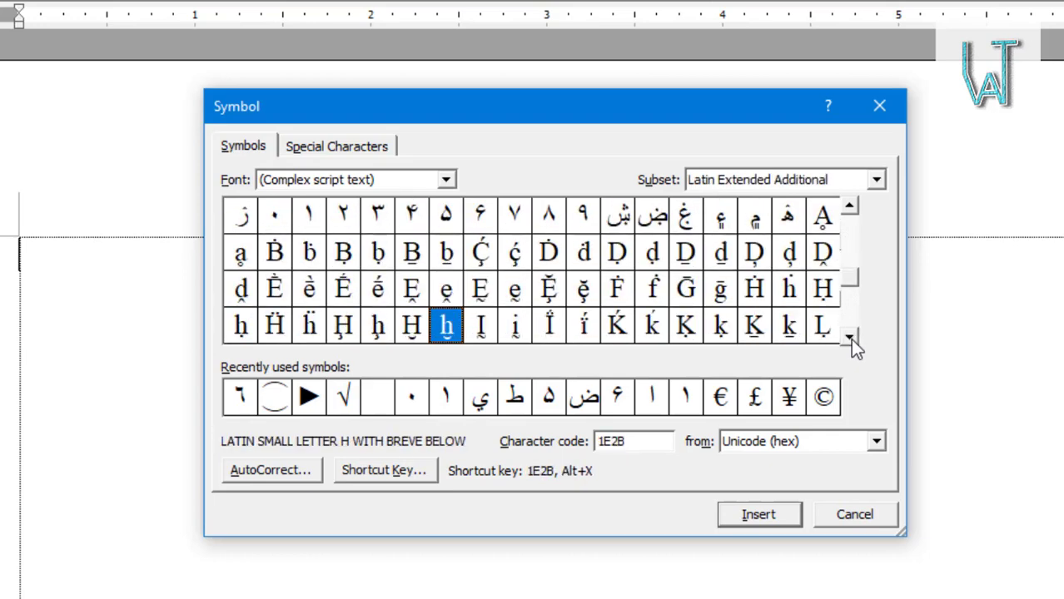
pyautogui.click(850, 338)
pyautogui.click(850, 338)
pyautogui.click(850, 338)
pyautogui.click(850, 338)
pyautogui.click(850, 338)
pyautogui.click(850, 337)
pyautogui.click(850, 338)
pyautogui.click(850, 338)
pyautogui.click(850, 338)
pyautogui.click(850, 338)
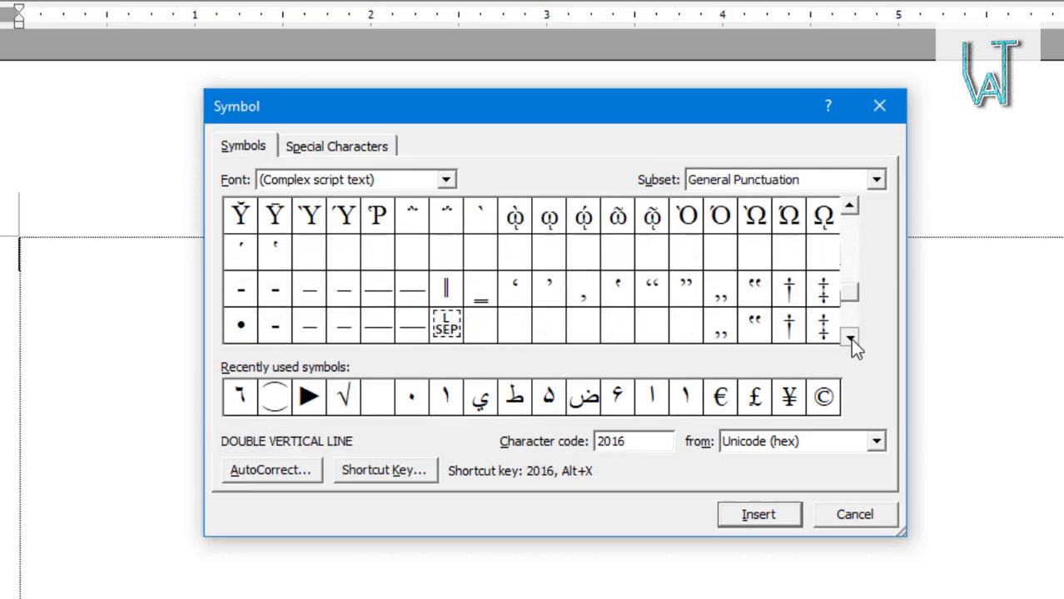
pyautogui.click(849, 338)
pyautogui.click(850, 338)
pyautogui.click(849, 338)
pyautogui.click(850, 338)
pyautogui.moveTo(855, 298); pyautogui.dragTo(835, 233)
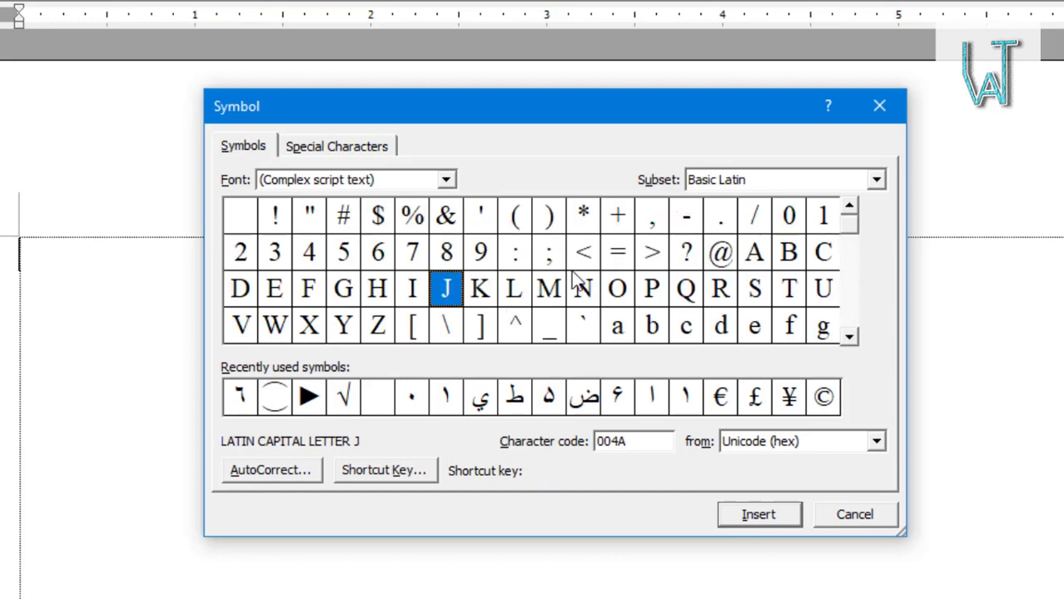
# Step: Move the Symbol dialog off the start of the text, and insert the square root sign from the recently used symbols
pyautogui.moveTo(463, 107); pyautogui.dragTo(796, 107)
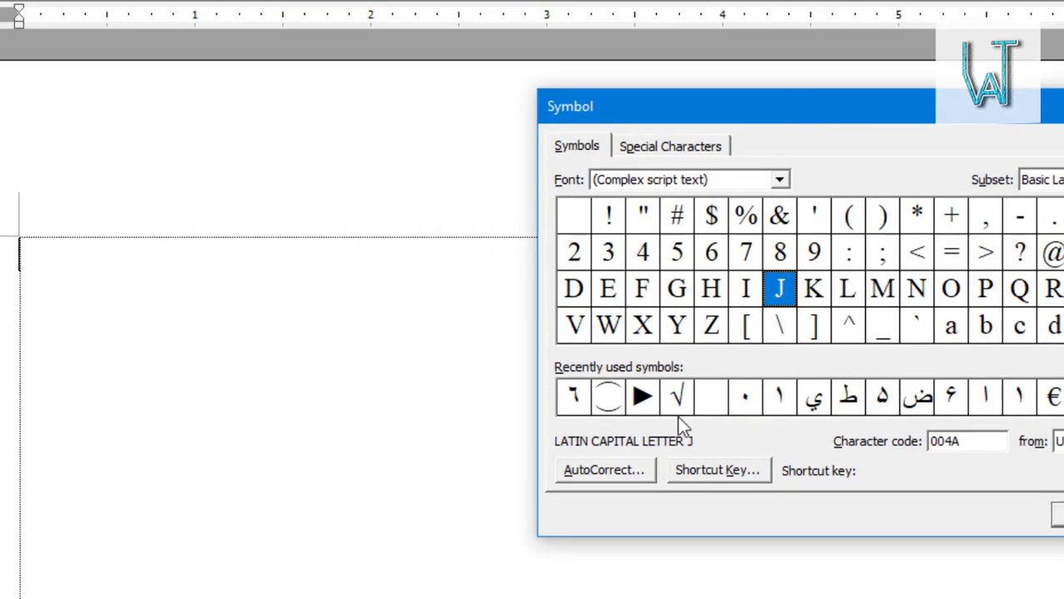
pyautogui.click(677, 399)
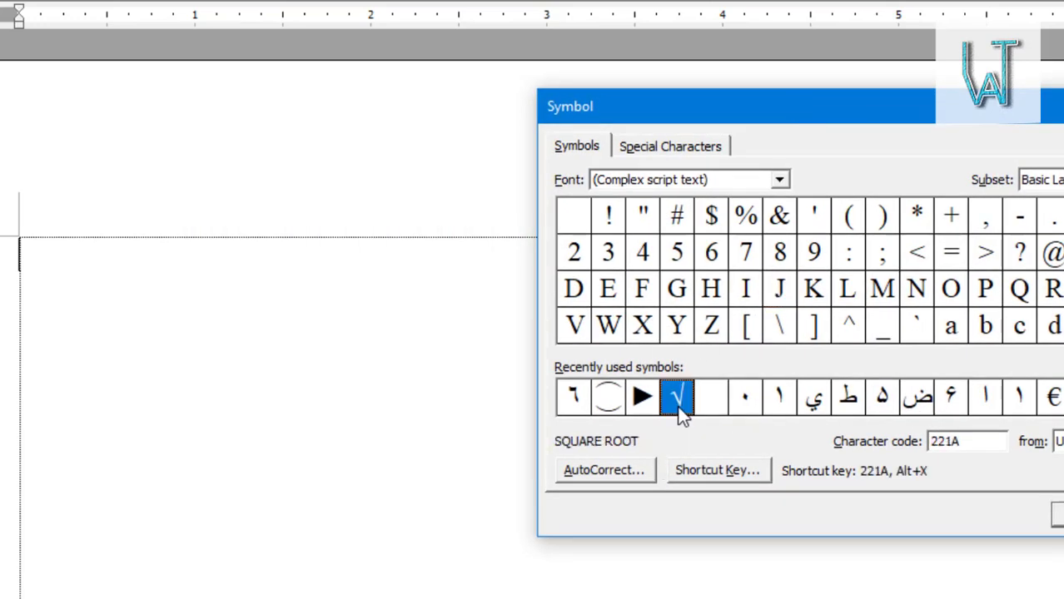
pyautogui.doubleClick(679, 414)
pyautogui.click(36, 260)
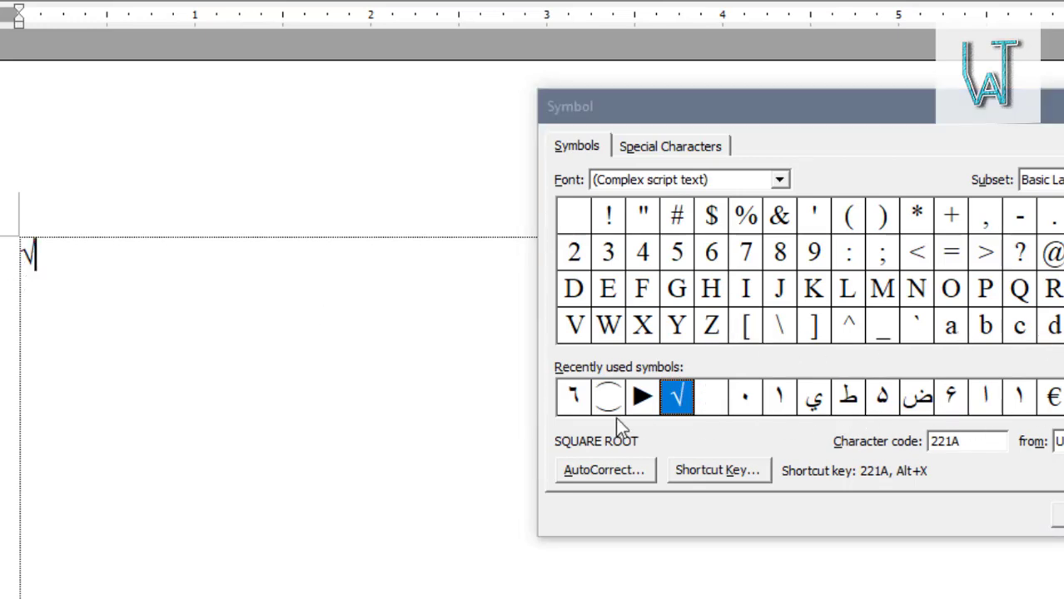
# Step: Insert the Latin-1 multiplication sign after the square root sign, and close the Symbol dialog
pyautogui.click(828, 303)
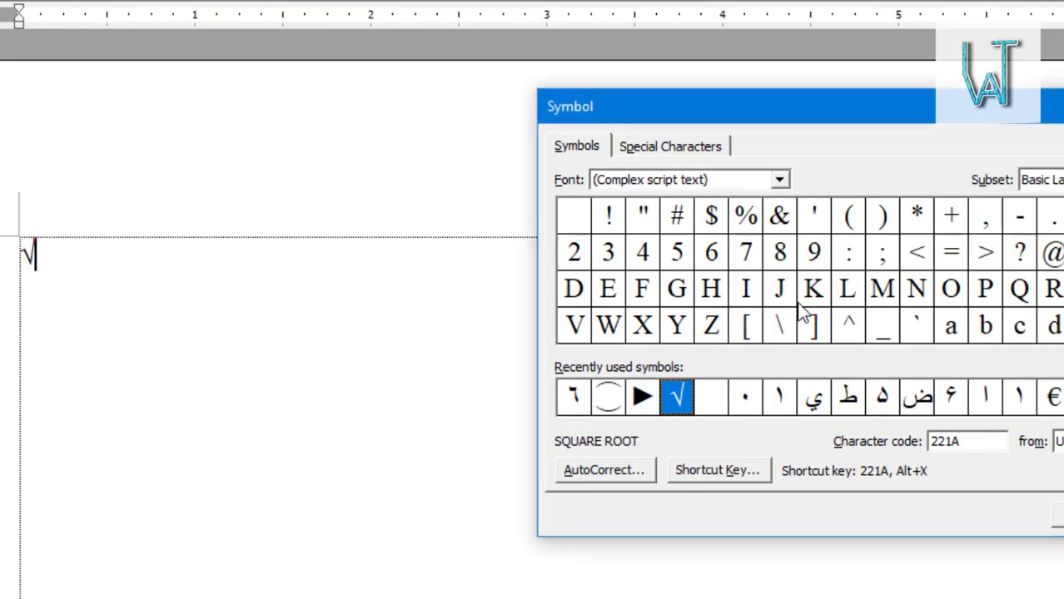
pyautogui.scroll(-3, 809, 271)
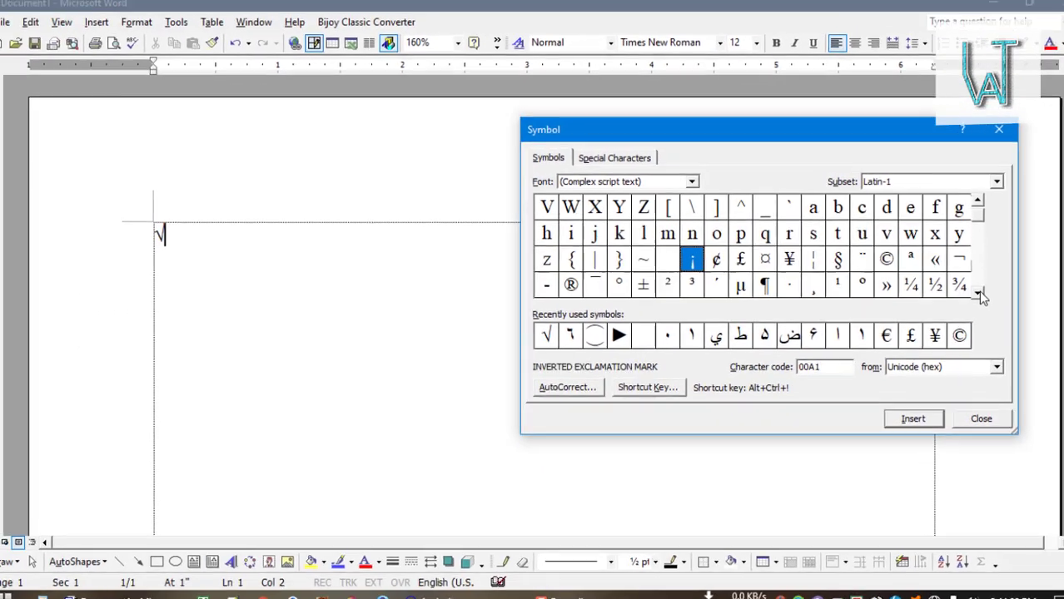
pyautogui.click(960, 289)
pyautogui.click(960, 289)
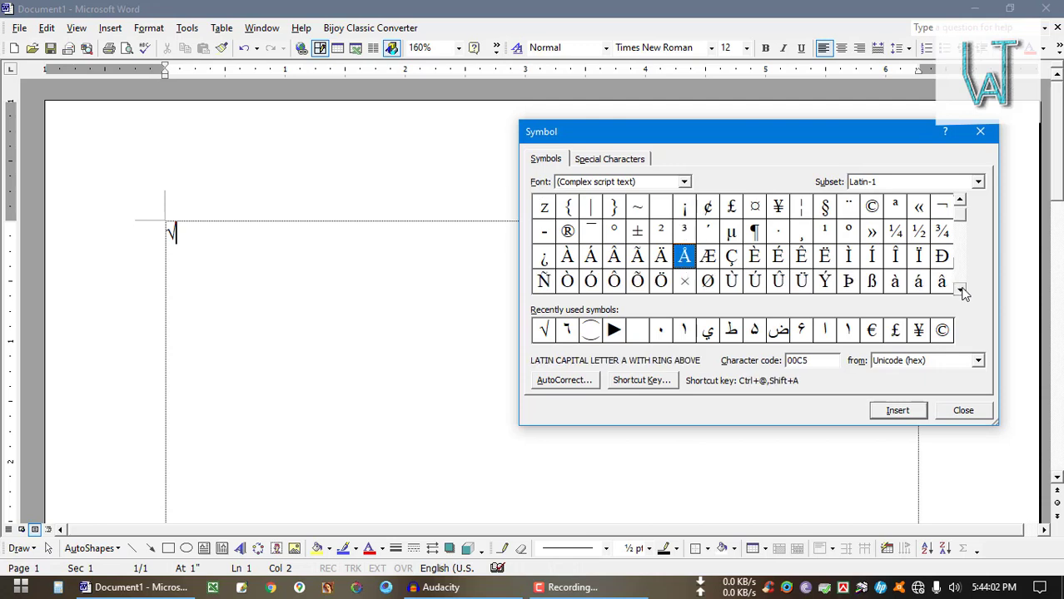
pyautogui.click(960, 289)
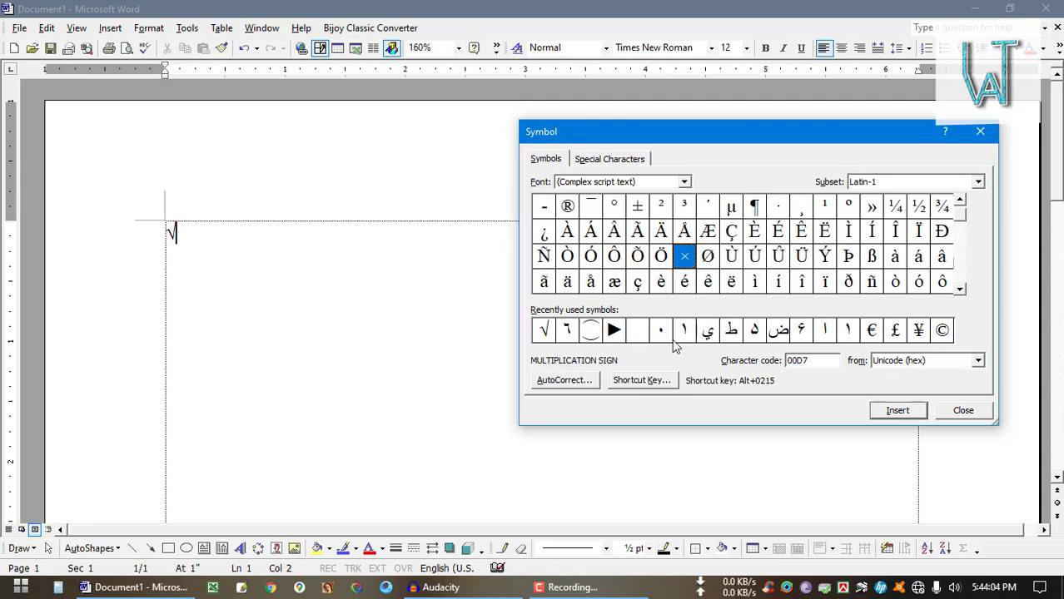
pyautogui.click(891, 409)
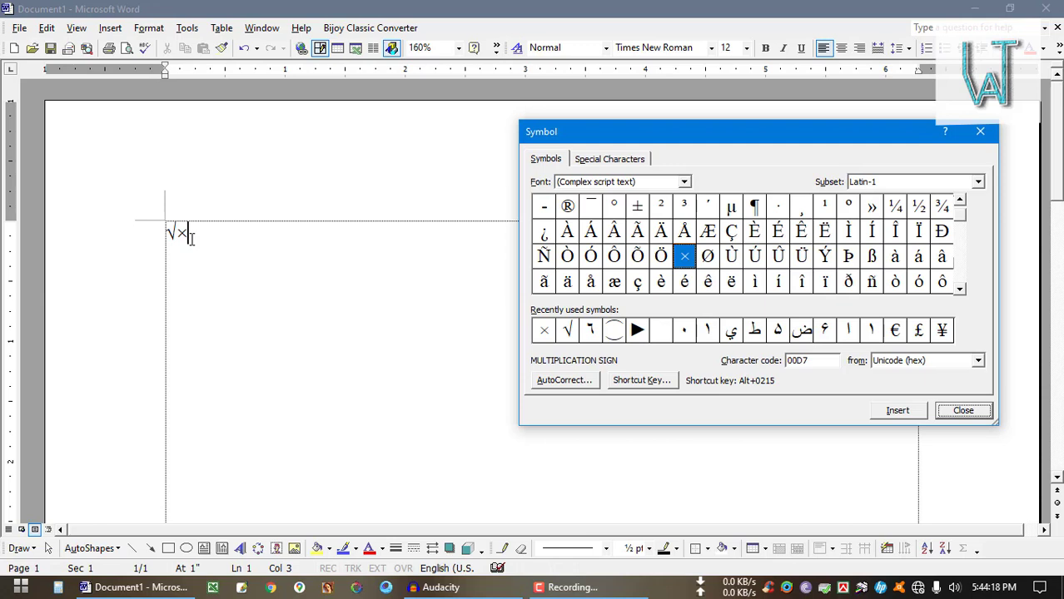
pyautogui.click(978, 134)
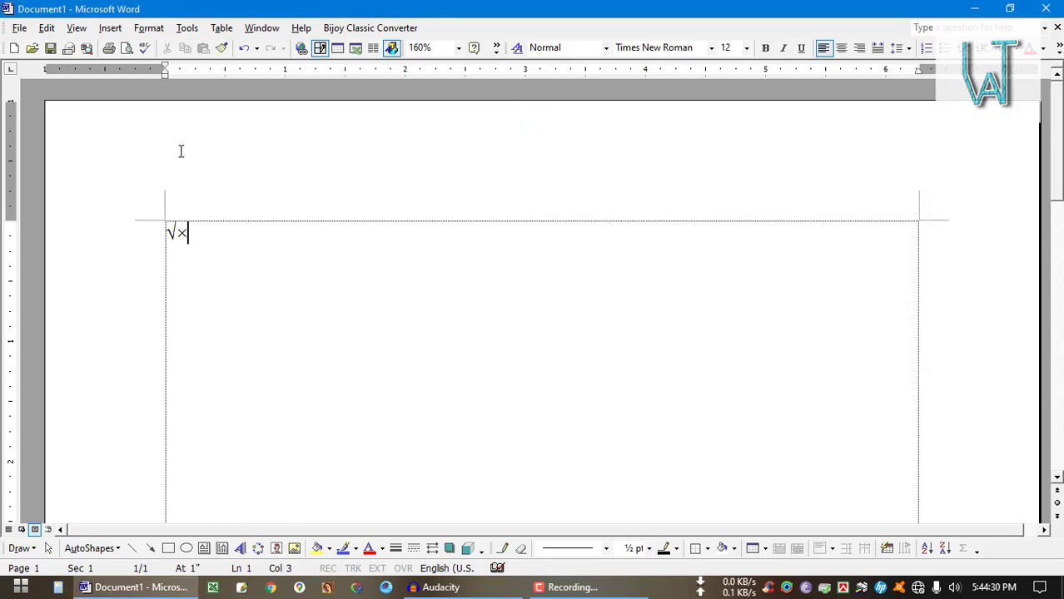
# Step: Look over the picture sources available for insertion, and leave without inserting anything
pyautogui.click(110, 28)
pyautogui.click(130, 186)
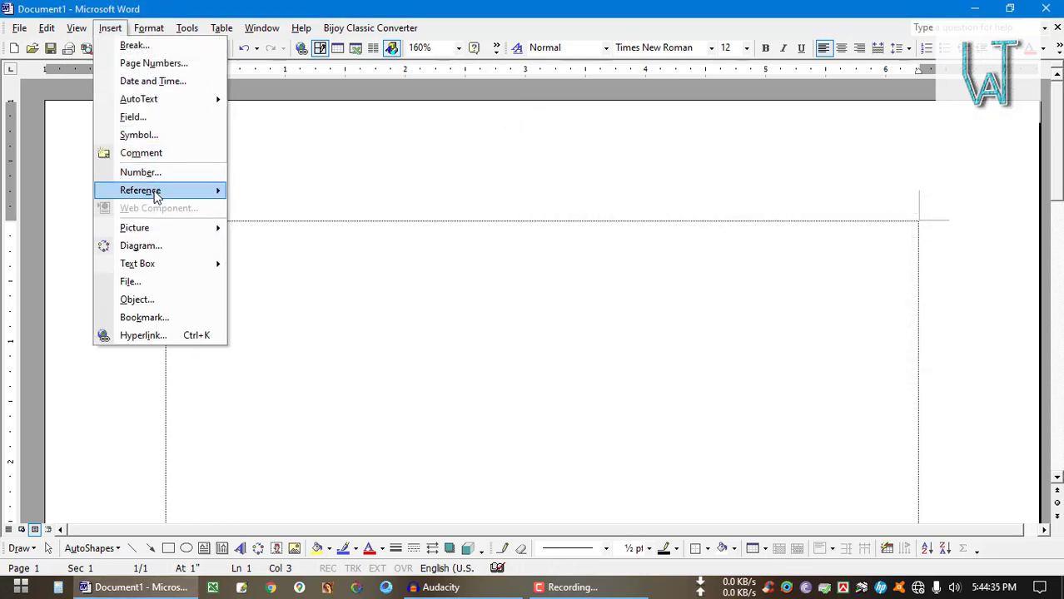
pyautogui.moveTo(153, 233)
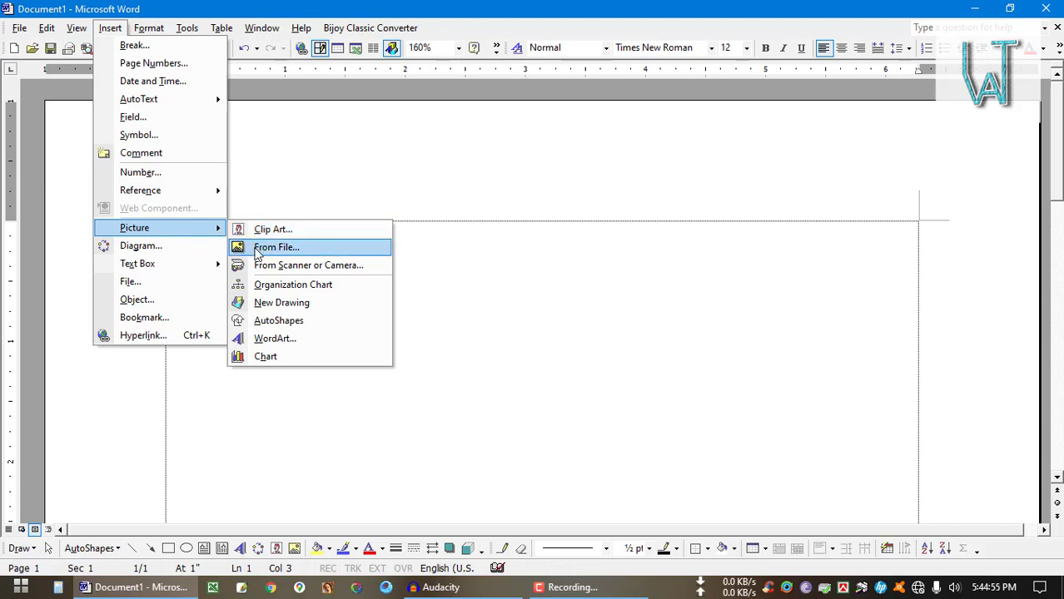
pyautogui.click(461, 252)
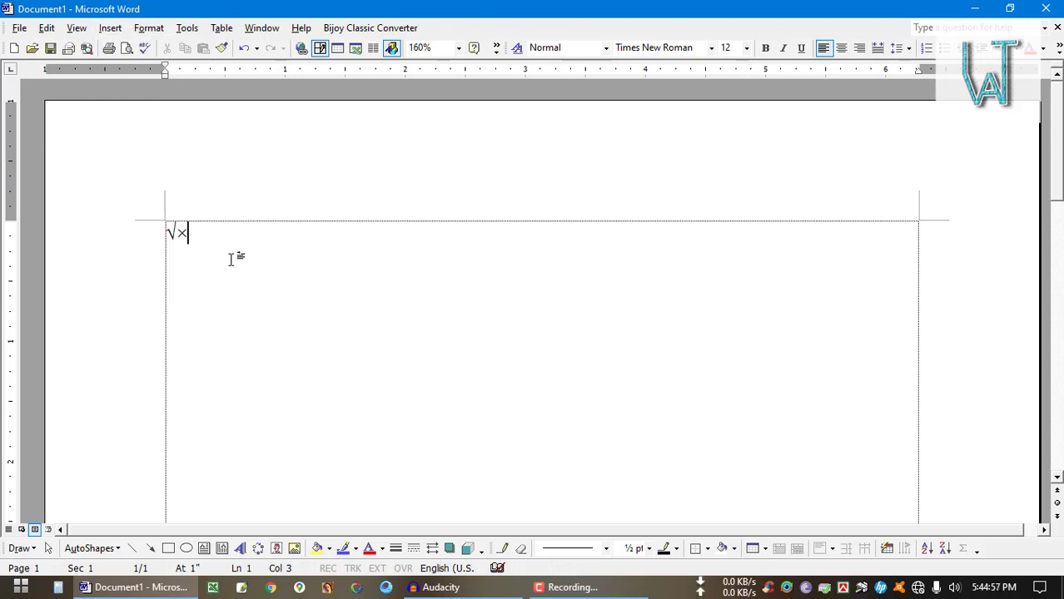
# Step: Delete the square root and multiplication signs from the page
pyautogui.hotkey('ctrl', 'a')
pyautogui.press('Delete')
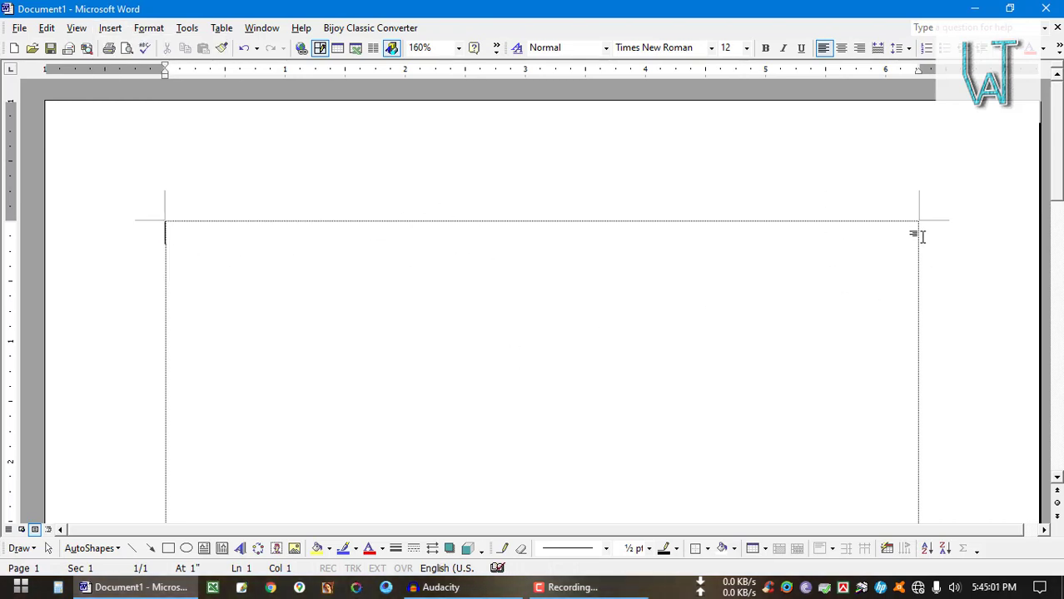
# Step: Start inserting a picture from file, and switch the picture browser to the Desktop location
pyautogui.click(150, 28)
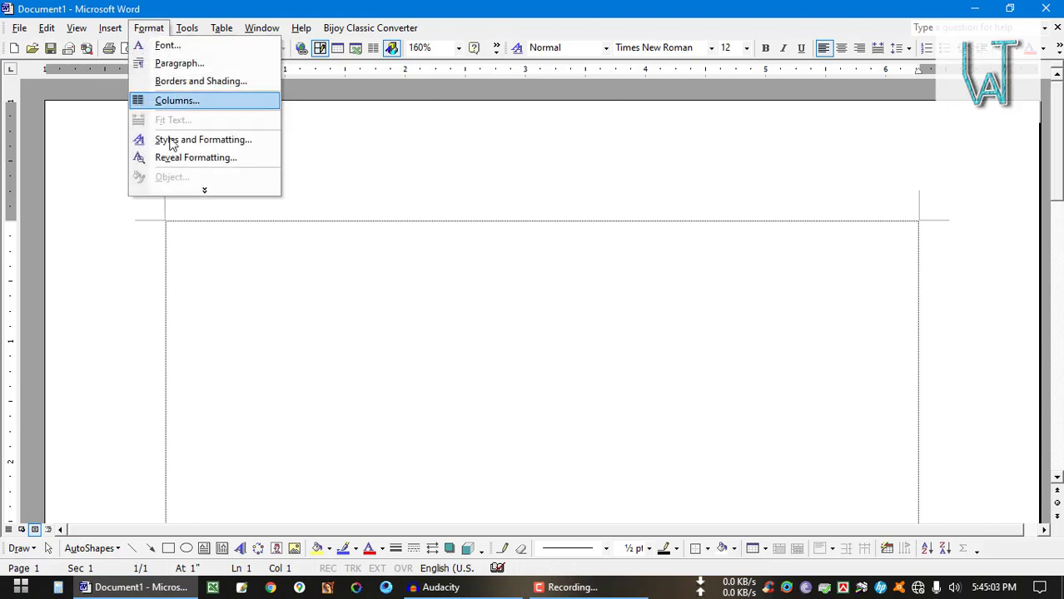
pyautogui.moveTo(115, 30)
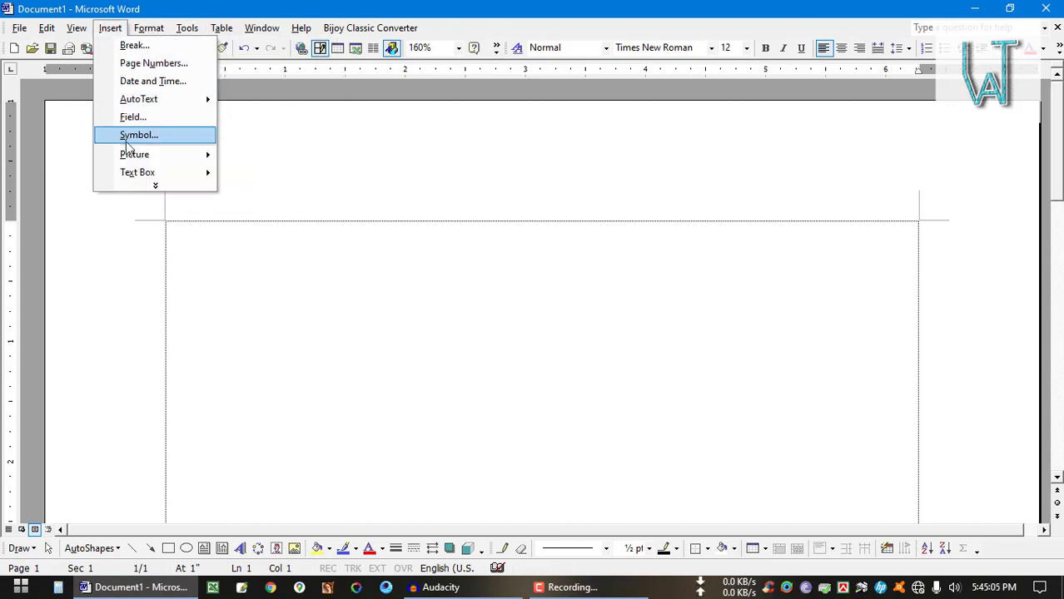
pyautogui.moveTo(133, 157)
pyautogui.click(265, 174)
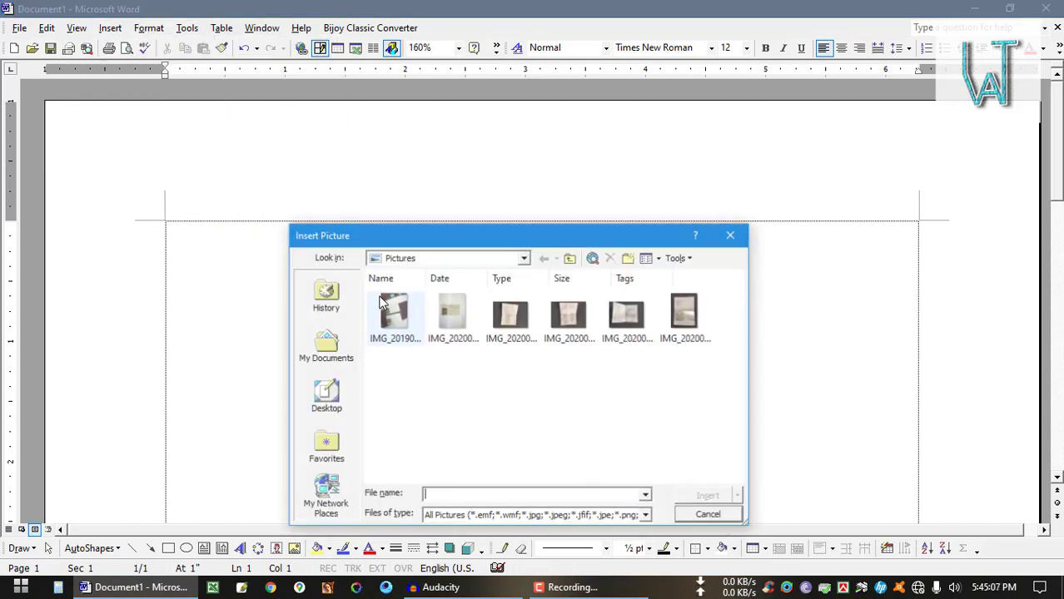
pyautogui.click(333, 401)
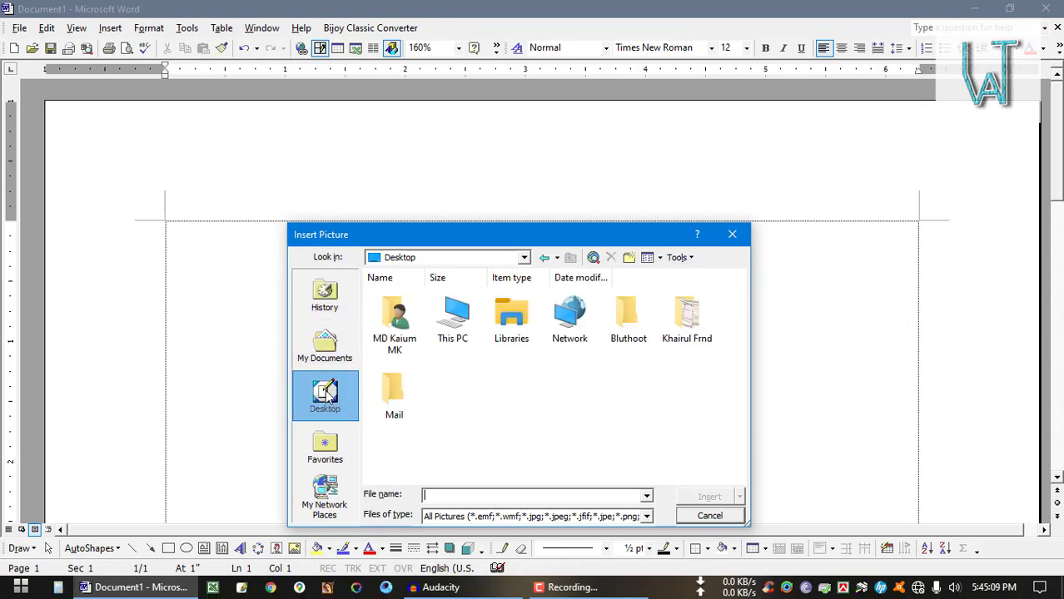
pyautogui.moveTo(448, 239); pyautogui.dragTo(448, 143)
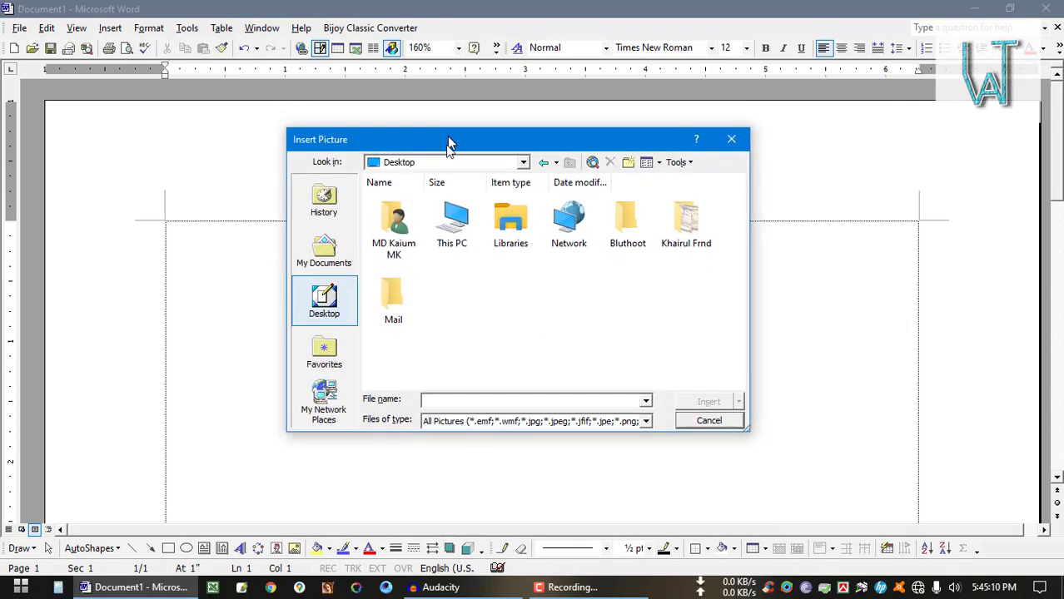
# Step: Browse through This PC to the personal photo folder, and insert the picture 240-240.jpg at the start of the page
pyautogui.doubleClick(451, 223)
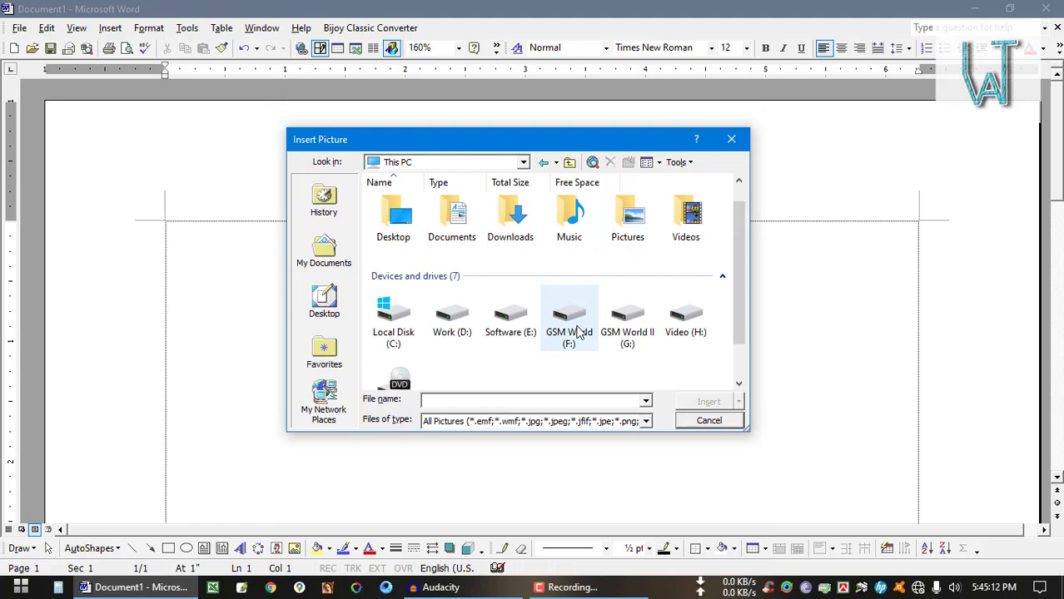
pyautogui.doubleClick(463, 330)
pyautogui.press('BackSpace')
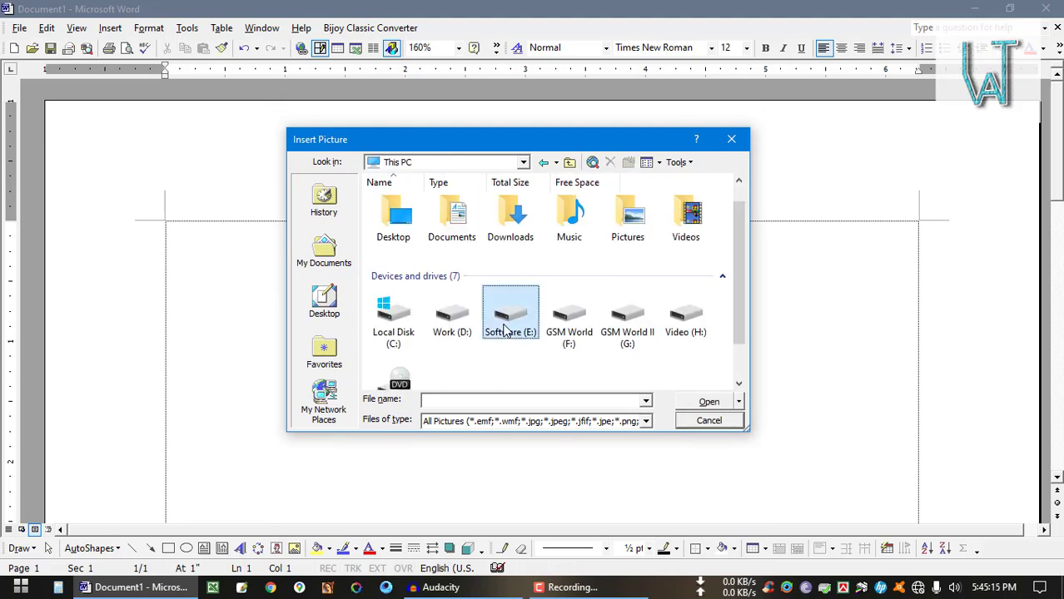
pyautogui.doubleClick(501, 312)
pyautogui.doubleClick(456, 318)
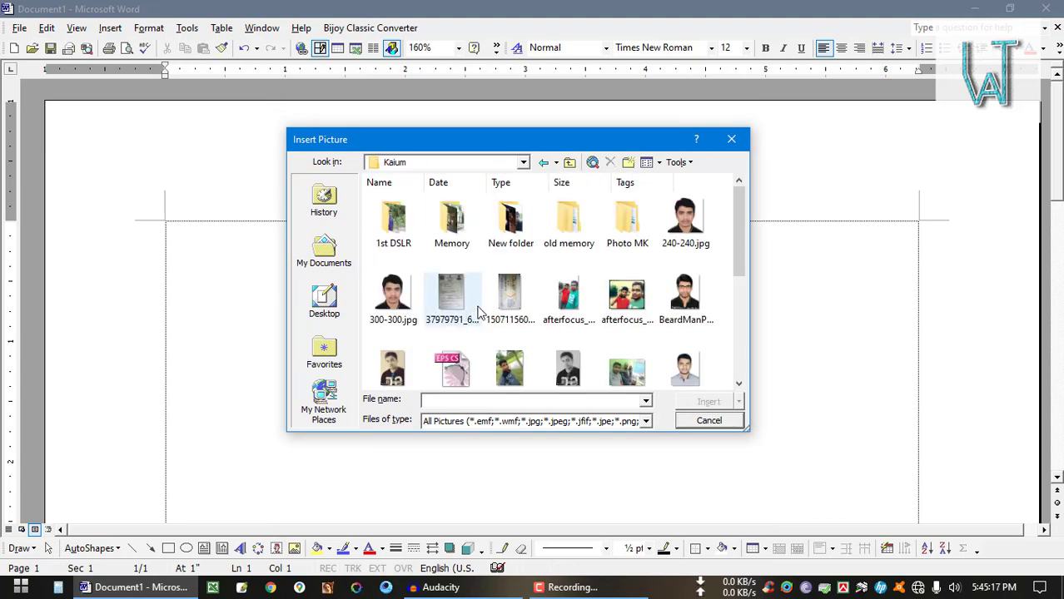
pyautogui.click(697, 226)
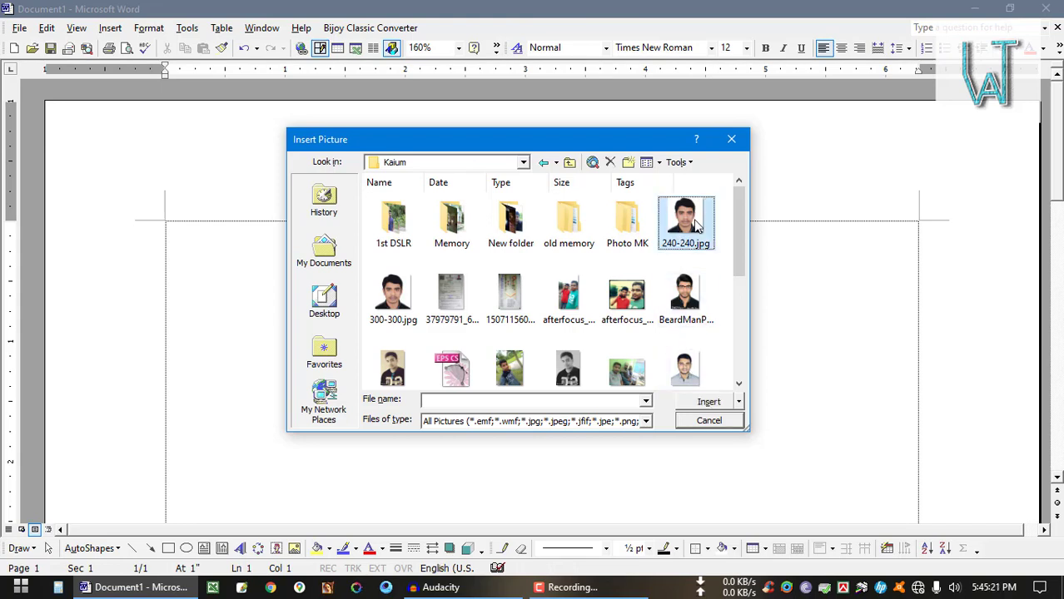
pyautogui.click(709, 402)
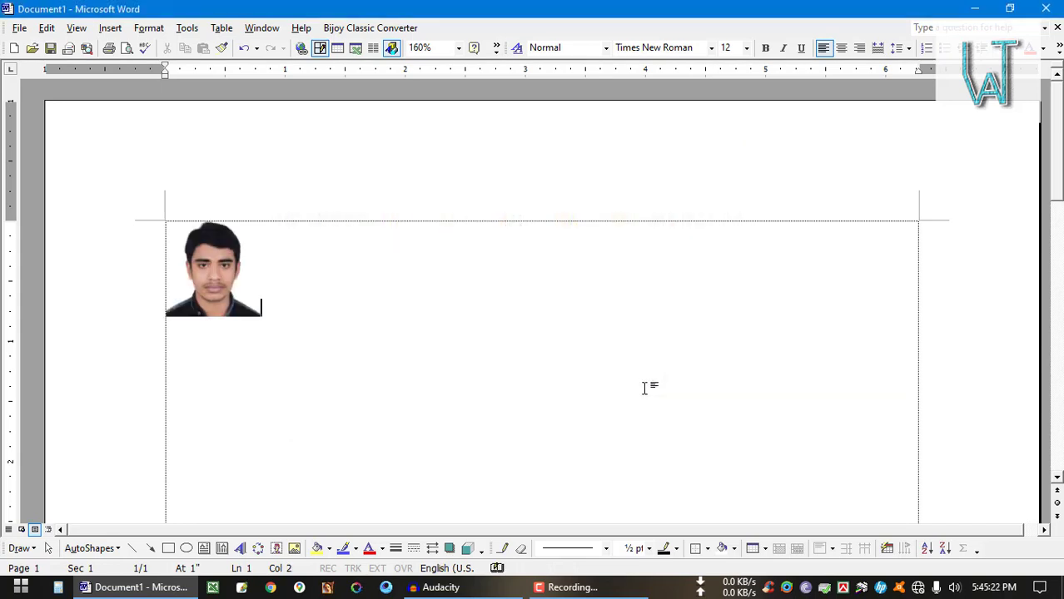
pyautogui.click(217, 283)
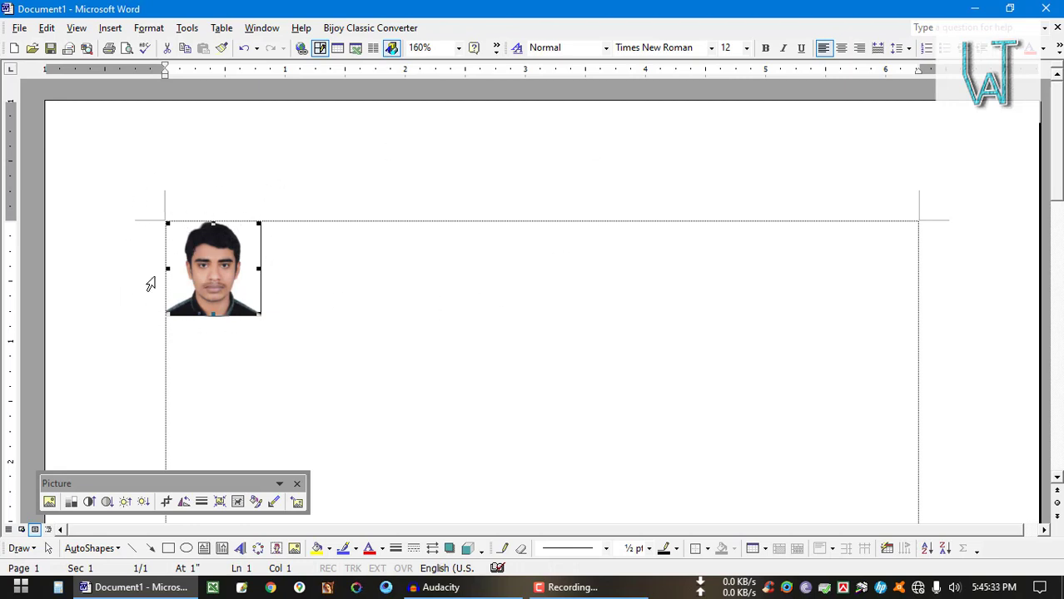
pyautogui.click(890, 265)
pyautogui.click(226, 290)
pyautogui.click(888, 297)
pyautogui.click(225, 283)
pyautogui.doubleClick(205, 286)
pyautogui.moveTo(523, 145); pyautogui.dragTo(397, 145)
pyautogui.click(605, 140)
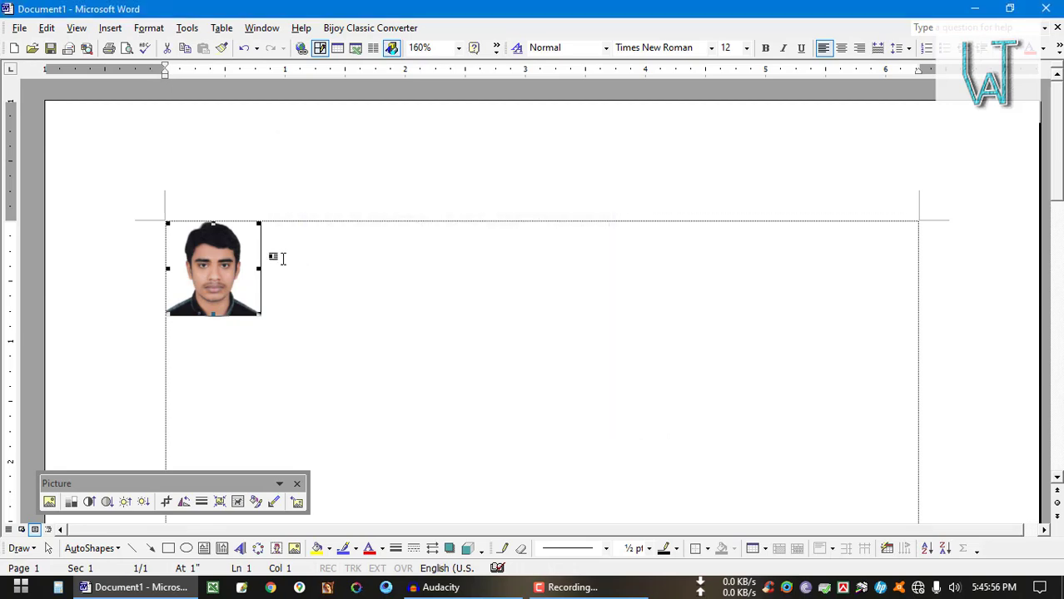
# Step: Open the Format Picture dialog for the inserted photo, move it beside the photo, and show the wrapping styles
pyautogui.rightClick(215, 281)
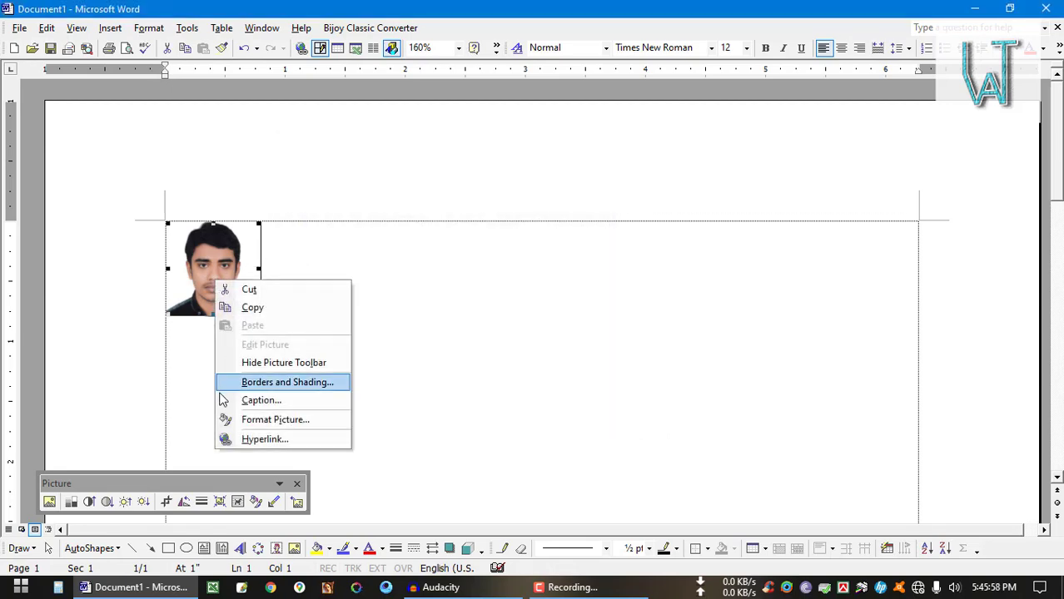
pyautogui.click(275, 421)
pyautogui.moveTo(471, 150); pyautogui.dragTo(377, 167)
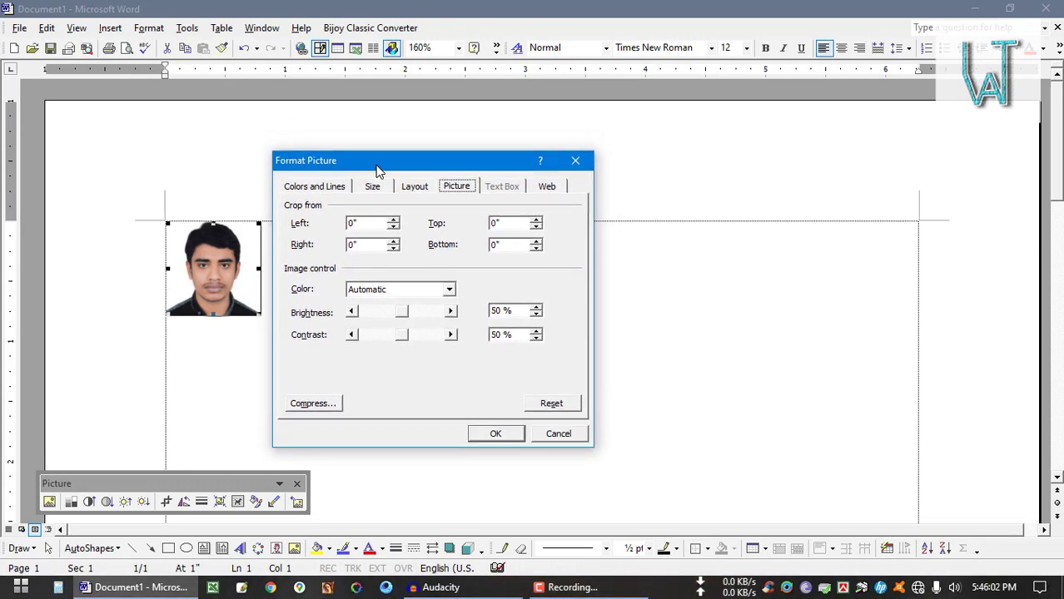
pyautogui.click(416, 188)
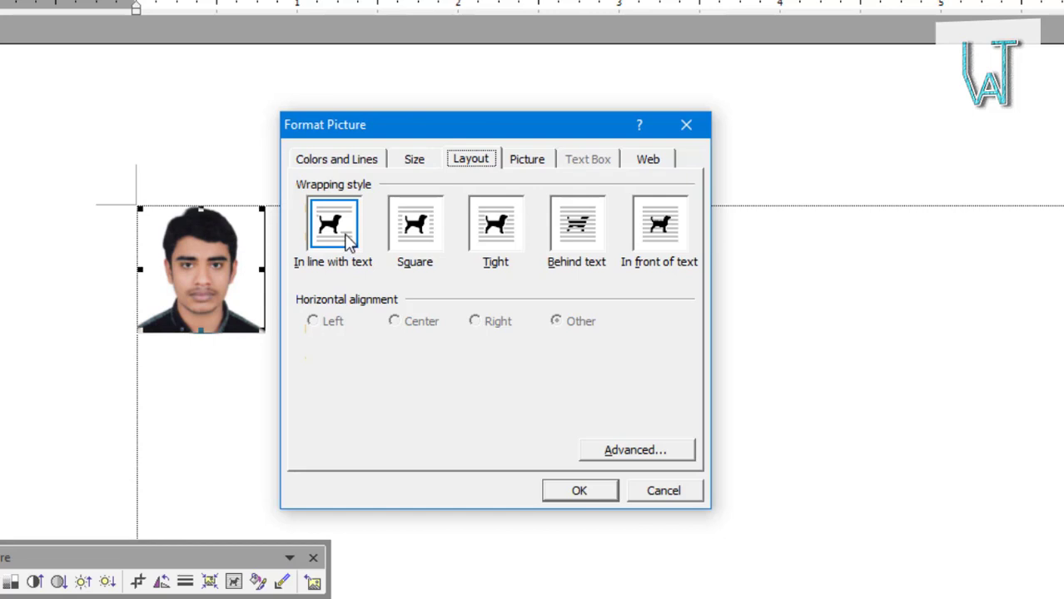
# Step: Try the Square, Tight, Behind text and In front of text wrapping styles in turn
pyautogui.click(409, 226)
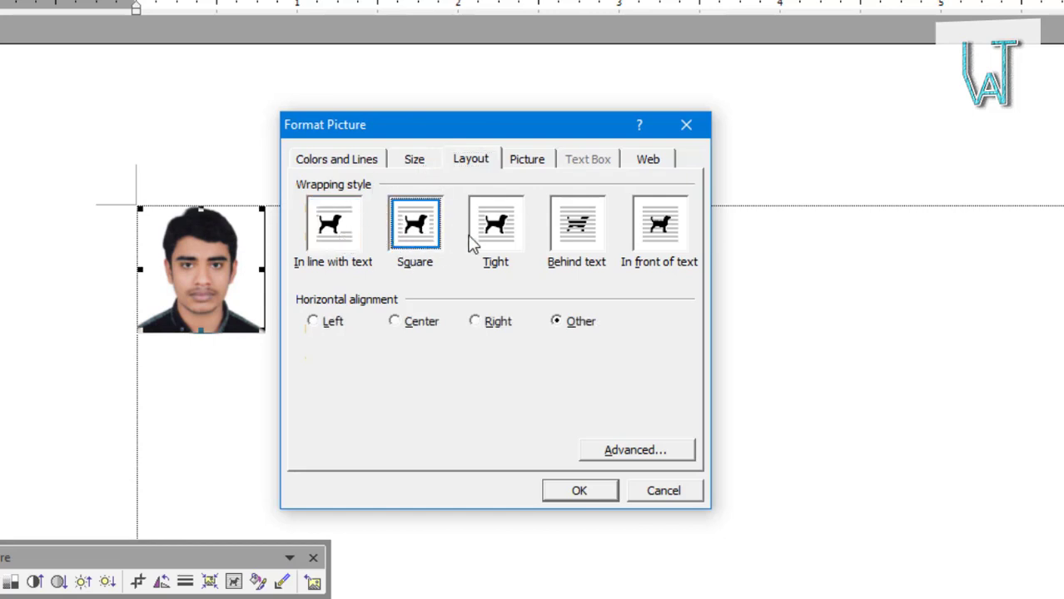
pyautogui.click(511, 234)
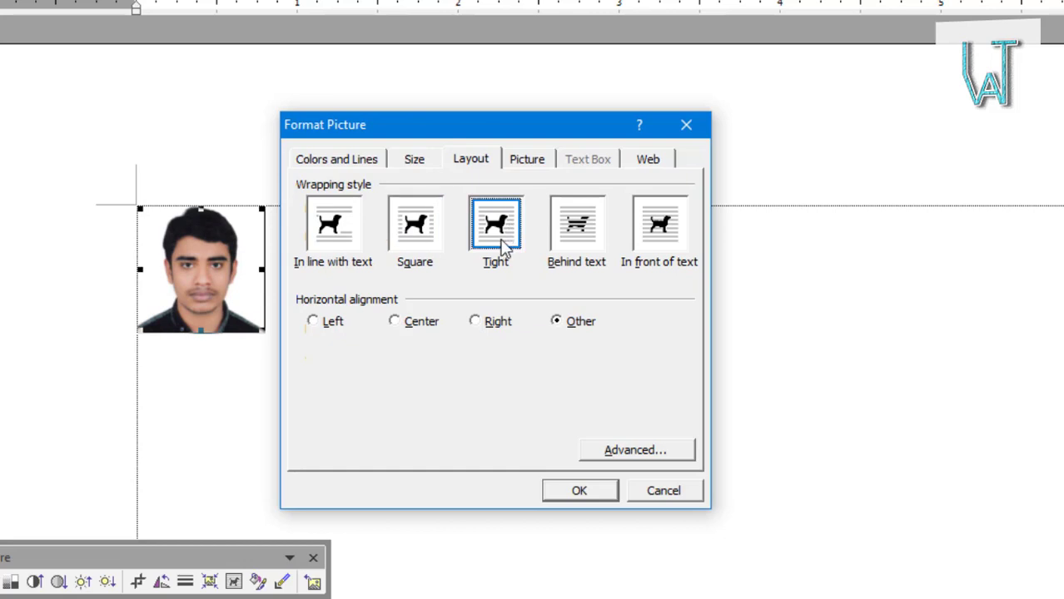
pyautogui.click(577, 248)
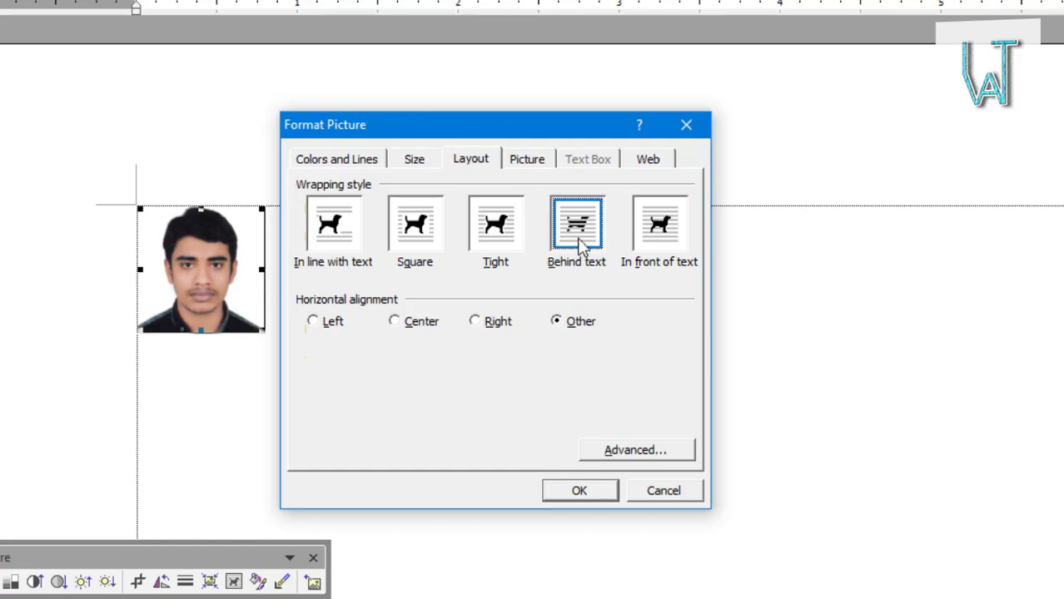
pyautogui.click(660, 233)
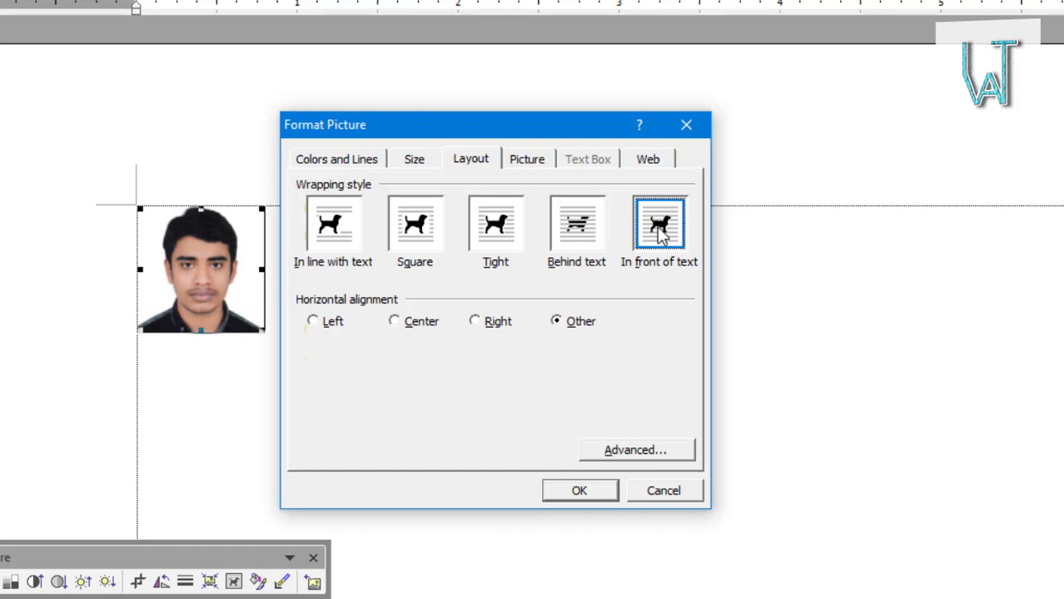
# Step: Set the photo's wrapping style to Behind text, and move the photo to the upper-right corner of the text area
pyautogui.click(582, 241)
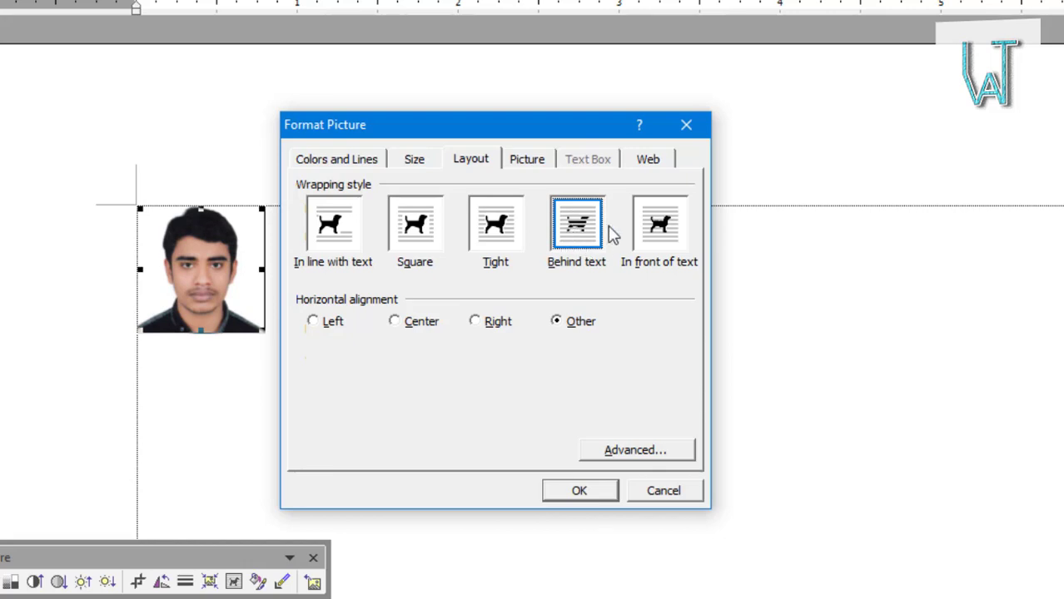
pyautogui.click(571, 491)
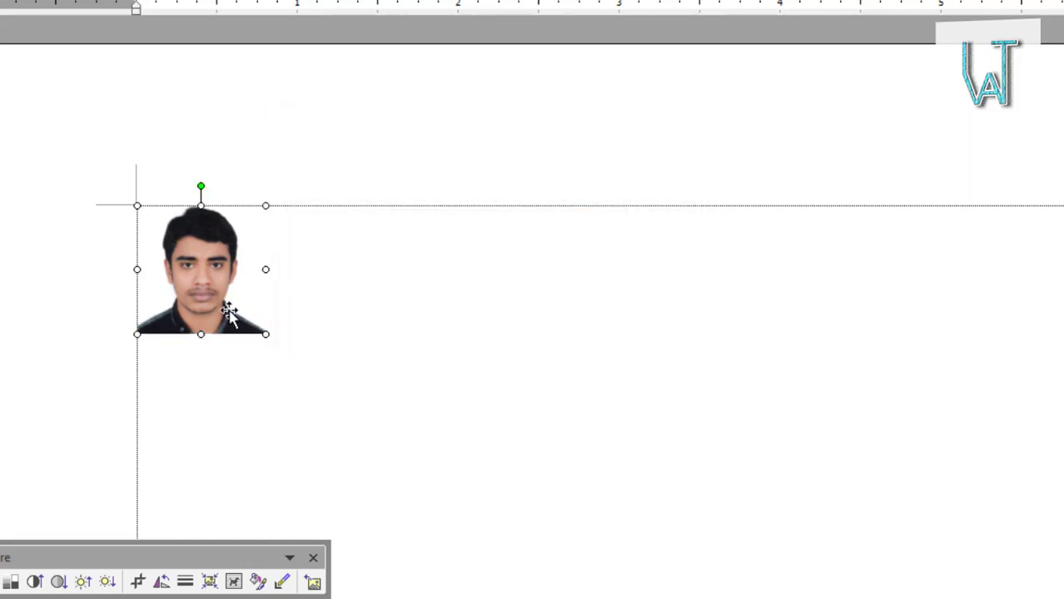
pyautogui.moveTo(199, 293); pyautogui.dragTo(857, 277)
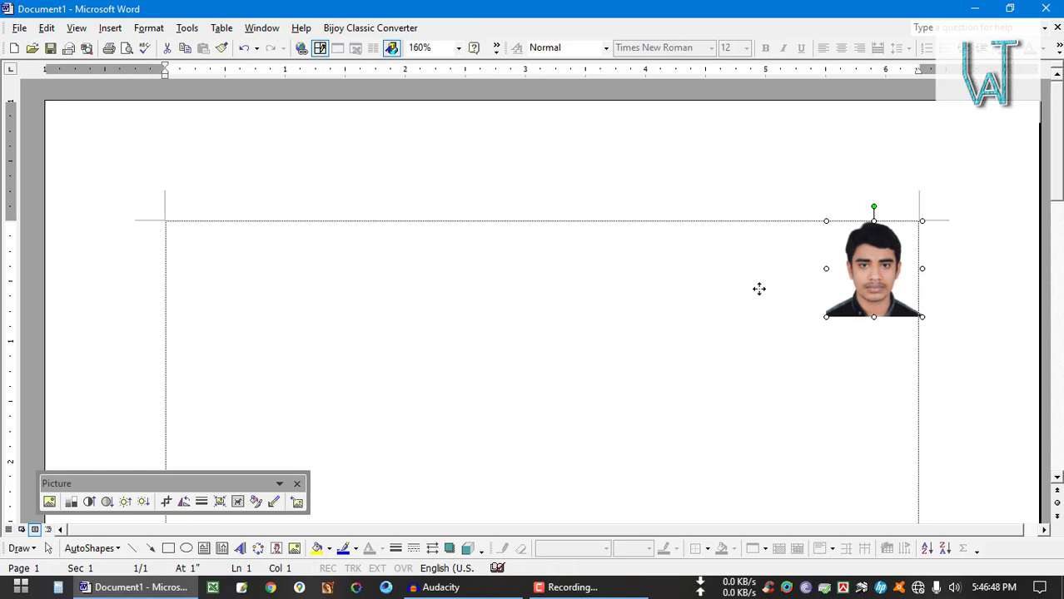
# Step: Move the photo near the start of the first line, and enter "MK Computer & Ad Center" across it, capitalizing Center
pyautogui.moveTo(759, 289); pyautogui.dragTo(290, 267)
pyautogui.click(185, 247)
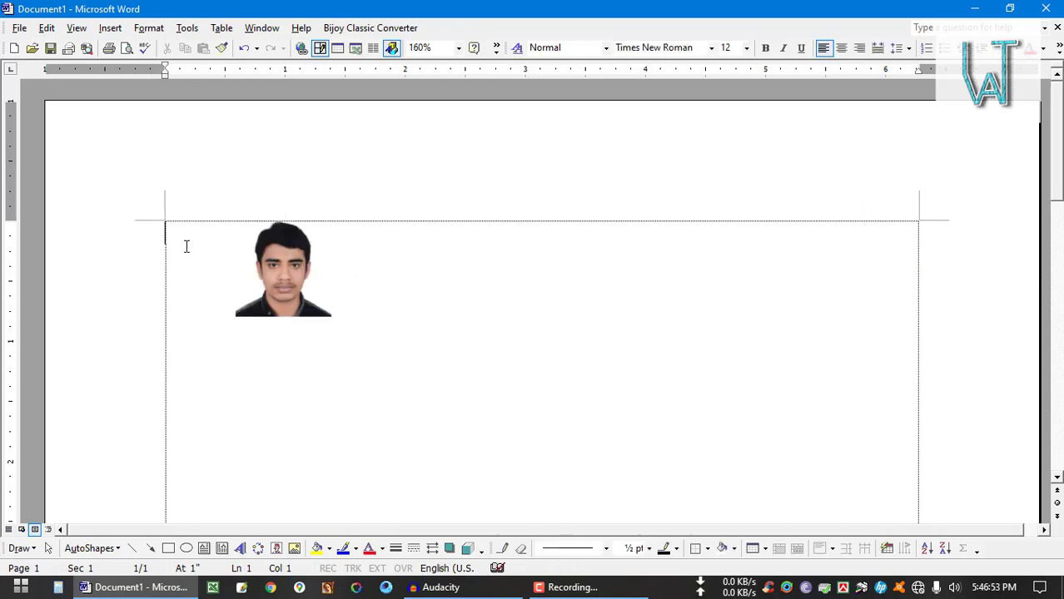
pyautogui.write('MK Computer ')
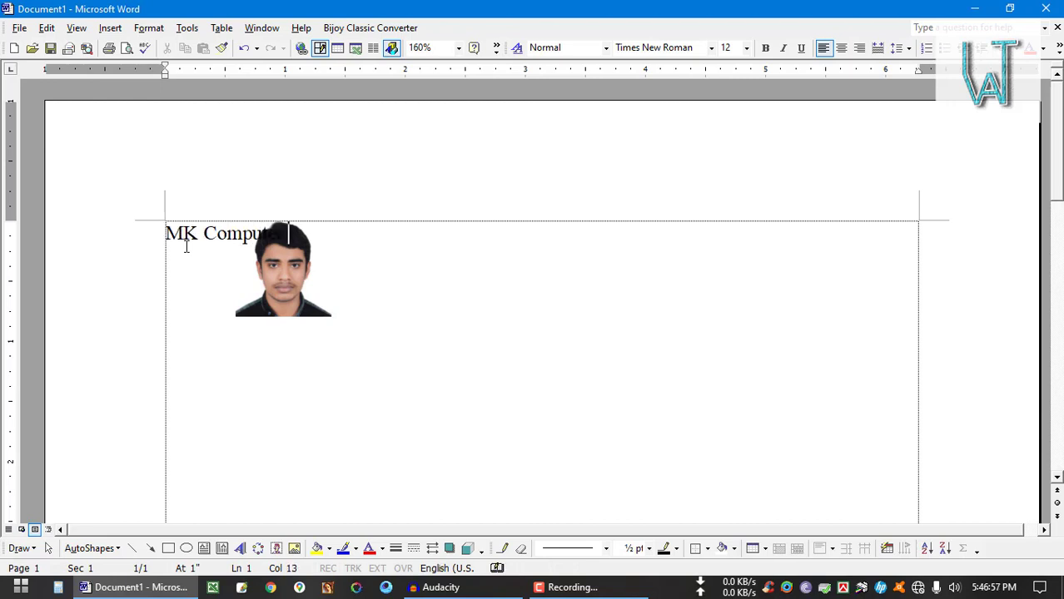
pyautogui.write('& Ad ce')
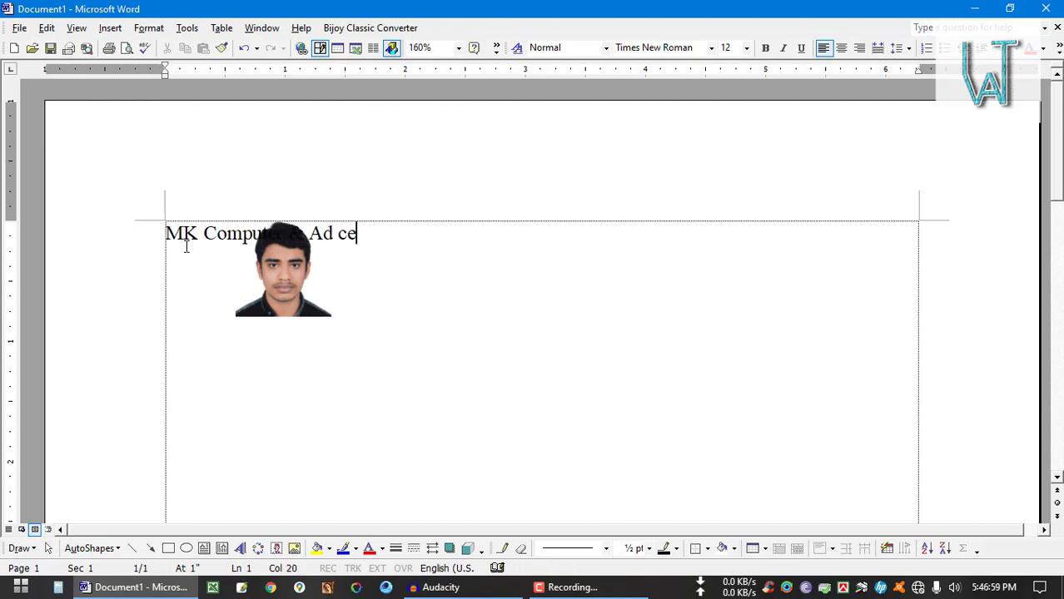
pyautogui.write('nter')
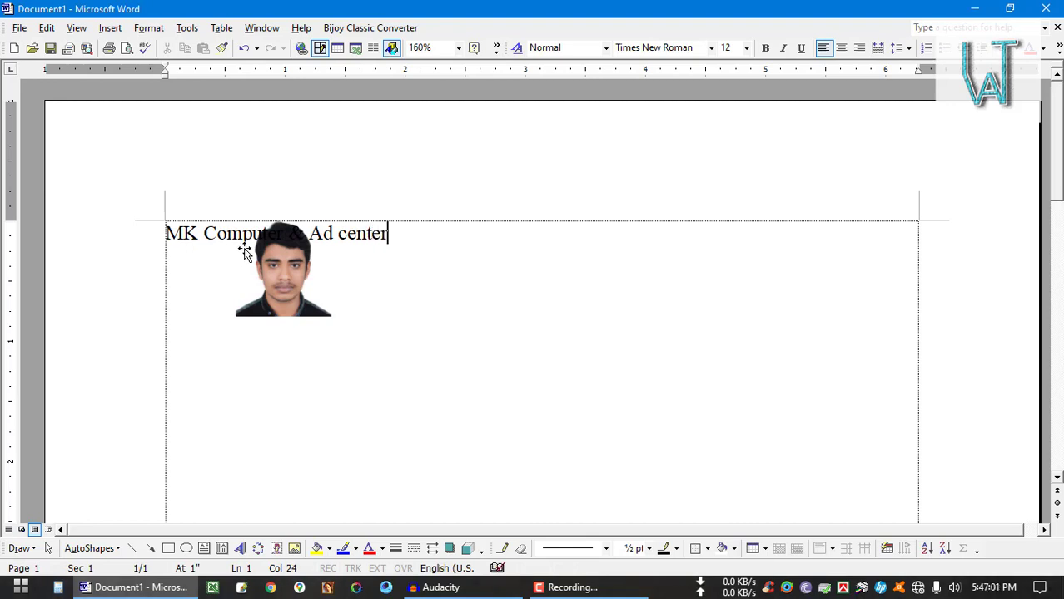
pyautogui.click(355, 235)
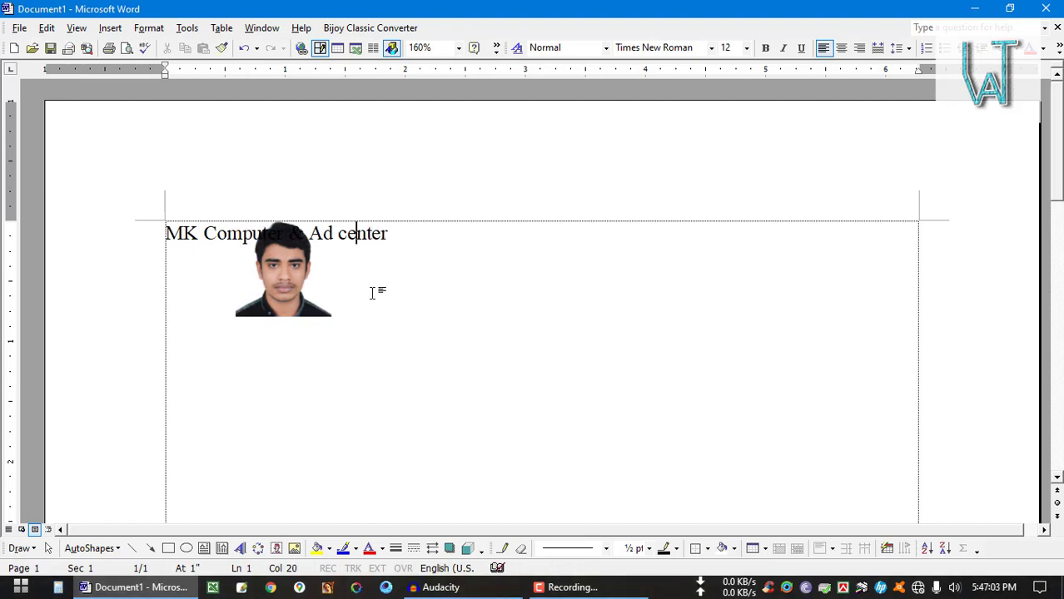
pyautogui.hotkey('shift', 'F3')
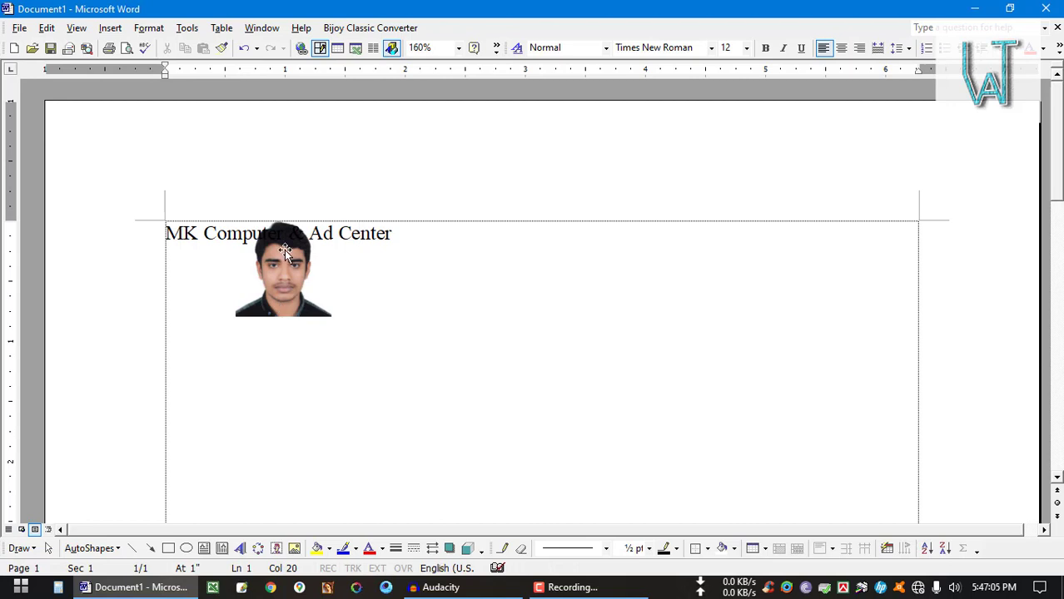
# Step: Colour the "MK Computer & Ad Center" line red so it stands out over the photo
pyautogui.click(280, 298)
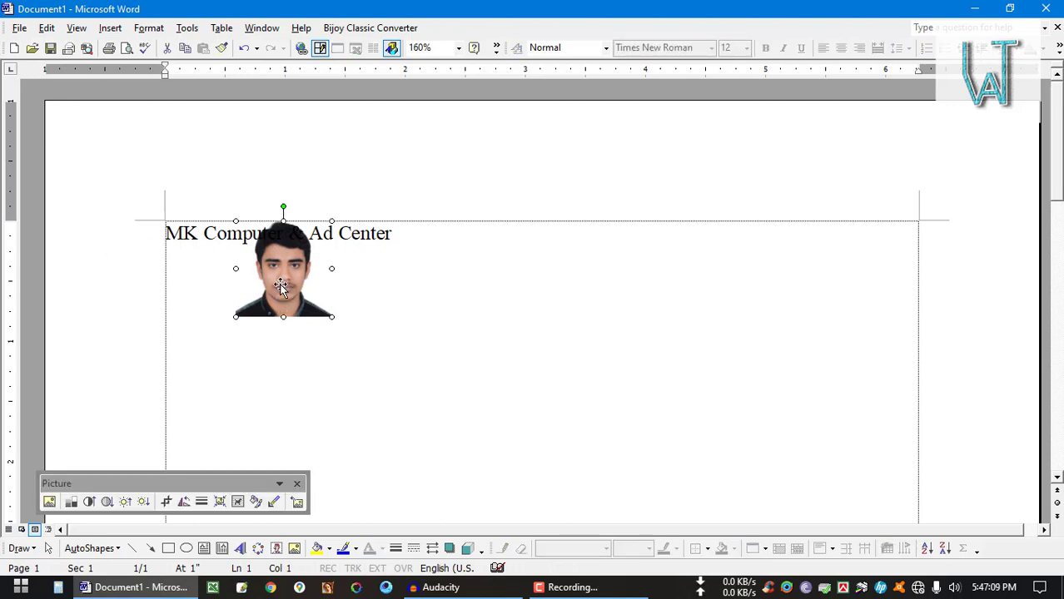
pyautogui.click(125, 238)
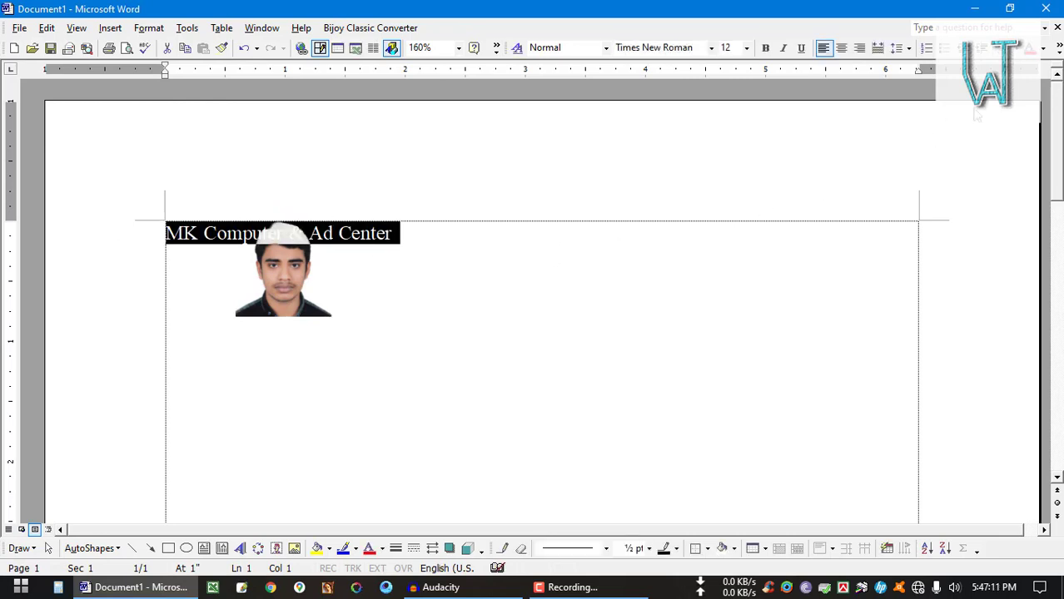
pyautogui.click(1030, 50)
pyautogui.click(313, 320)
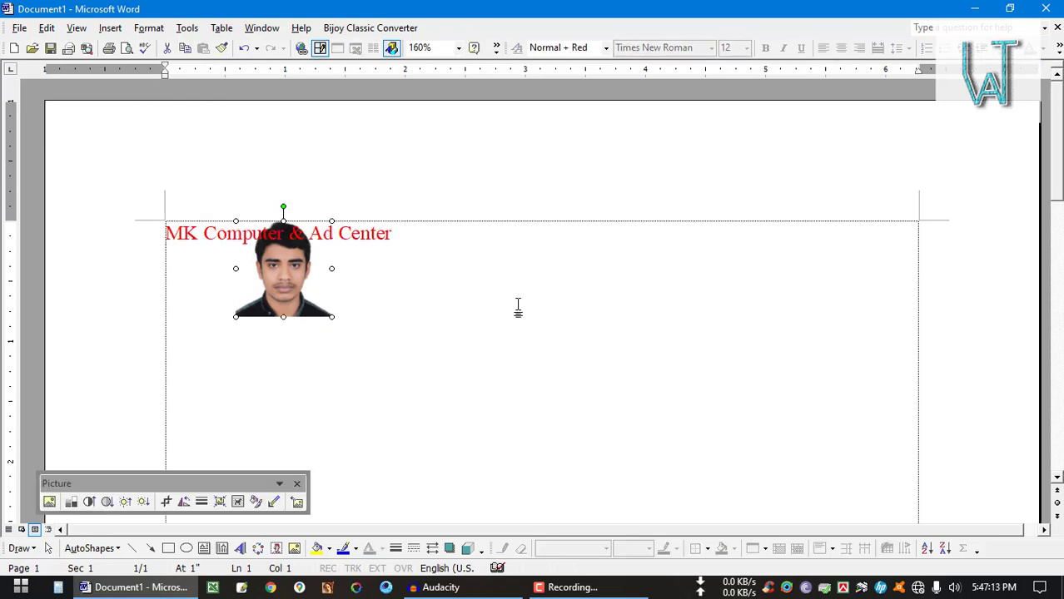
pyautogui.click(426, 308)
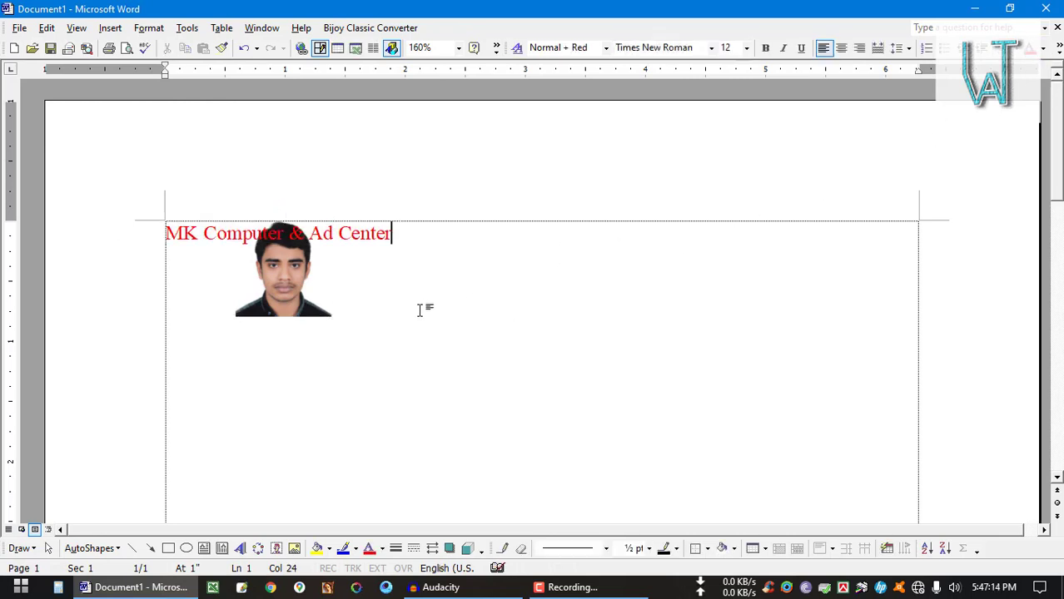
pyautogui.click(276, 271)
pyautogui.click(396, 273)
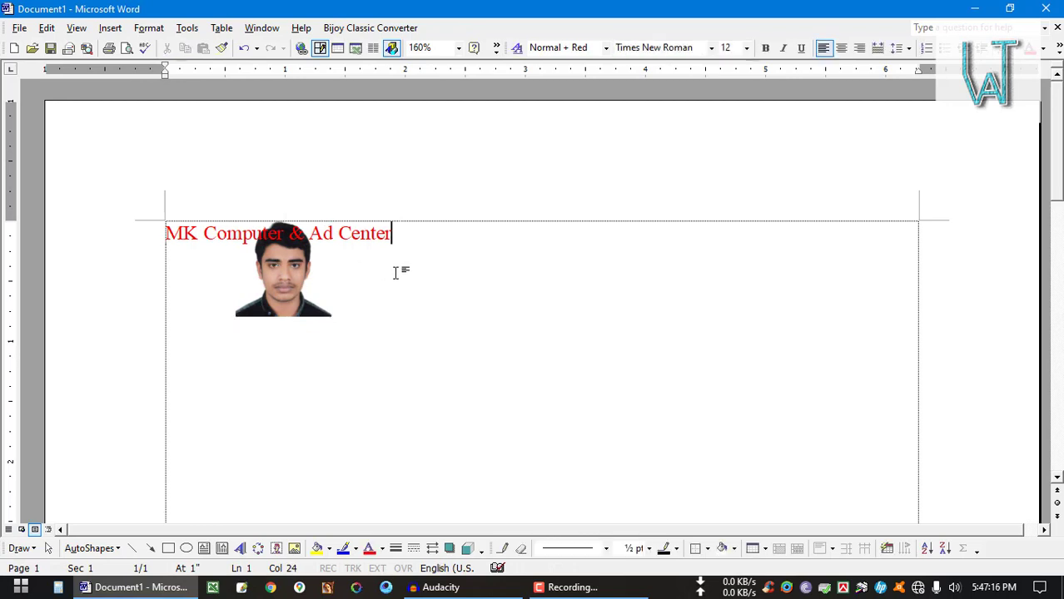
# Step: Review the photo's wrapping styles in the Format Picture dialog, and close it without changes
pyautogui.click(285, 285)
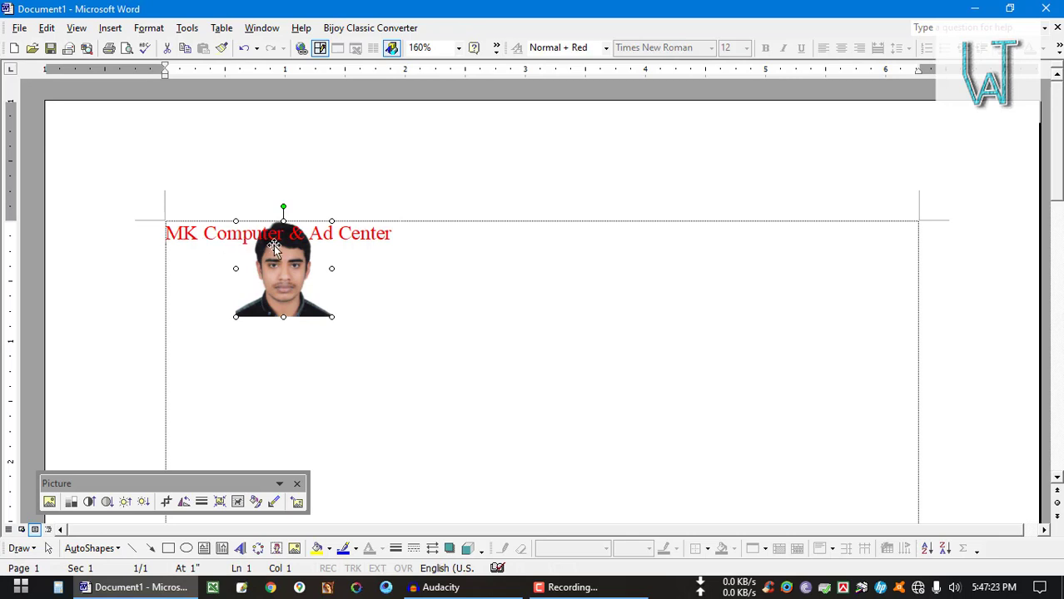
pyautogui.rightClick(283, 278)
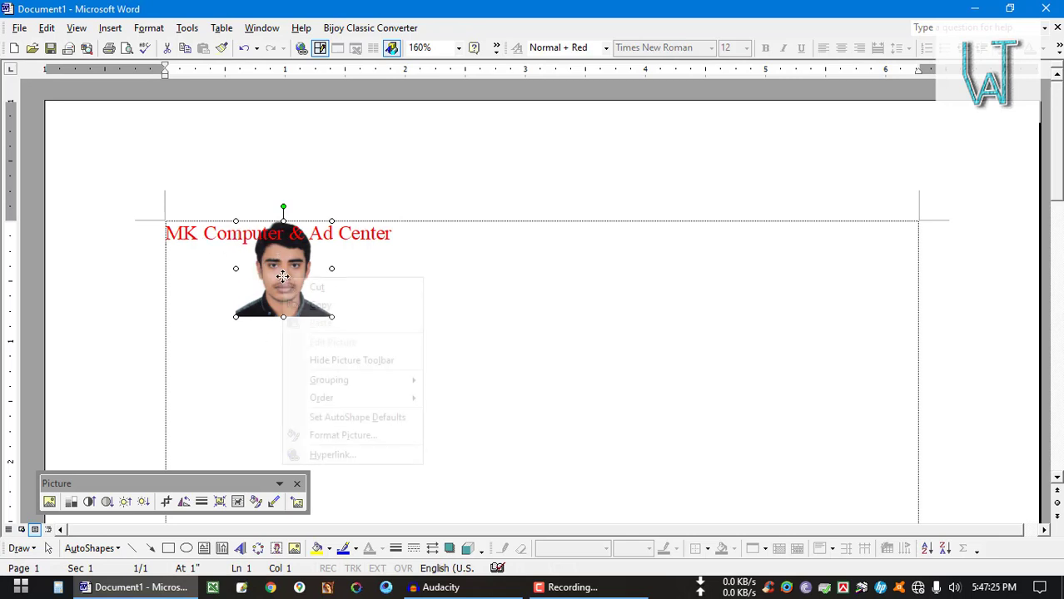
pyautogui.click(329, 436)
pyautogui.click(515, 168)
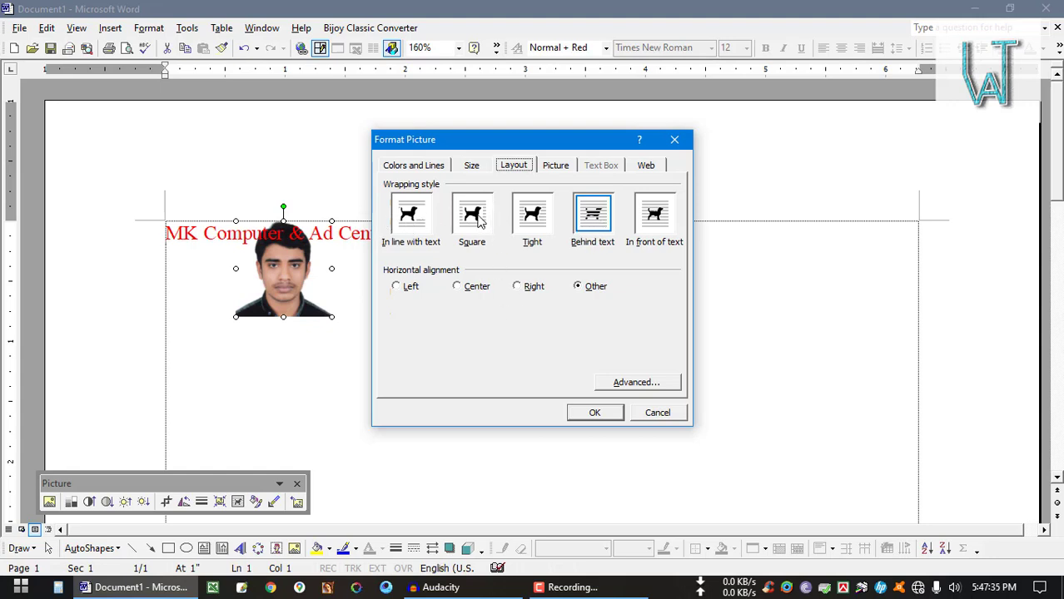
pyautogui.click(674, 139)
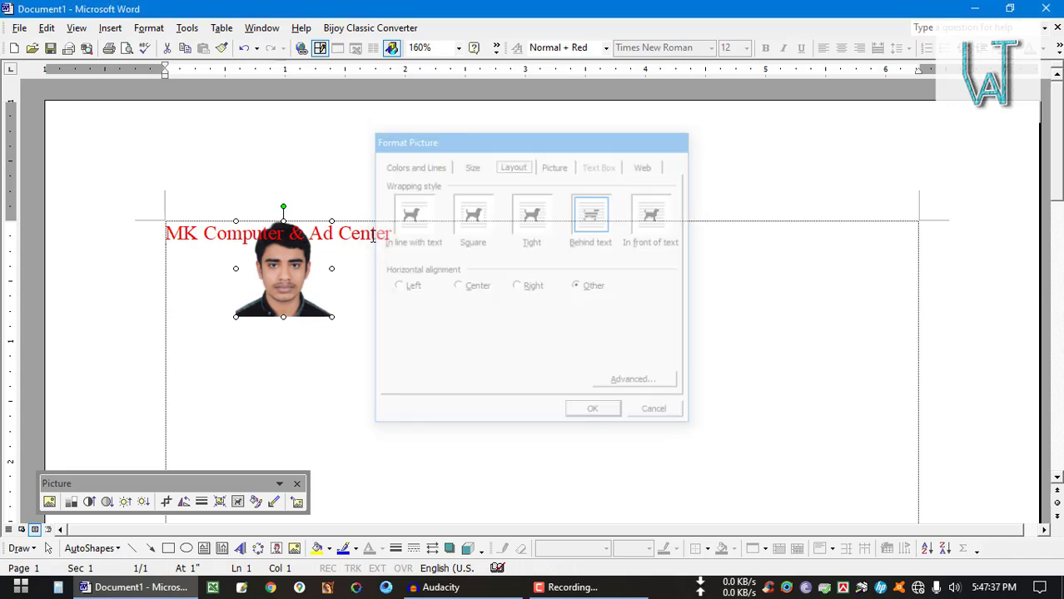
# Step: Try fitting the photo into a gap made by two tabs before the ampersand, and remove the tabs
pyautogui.click(204, 234)
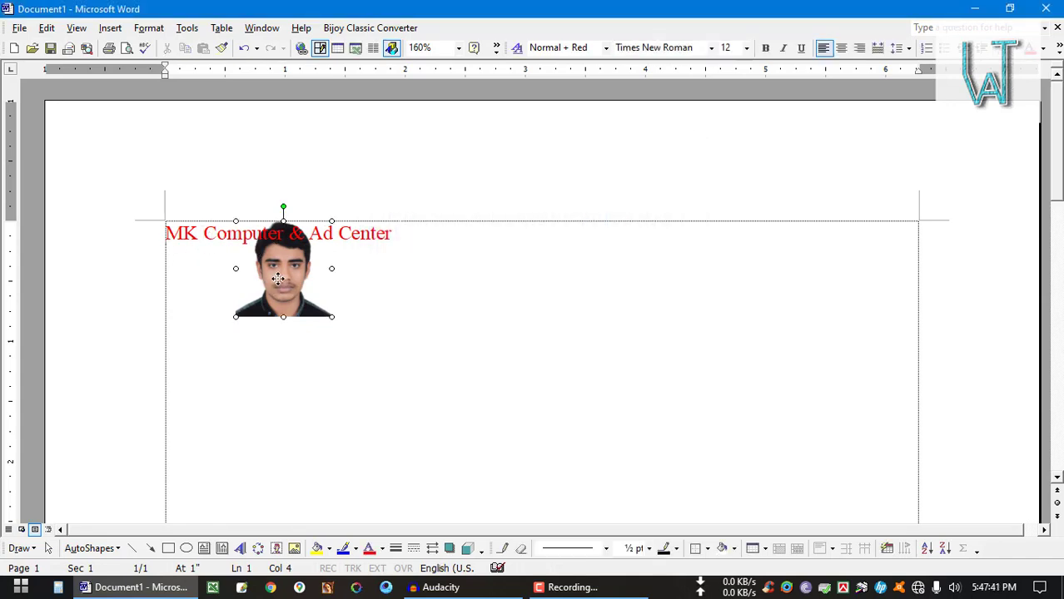
pyautogui.moveTo(277, 279); pyautogui.dragTo(327, 280)
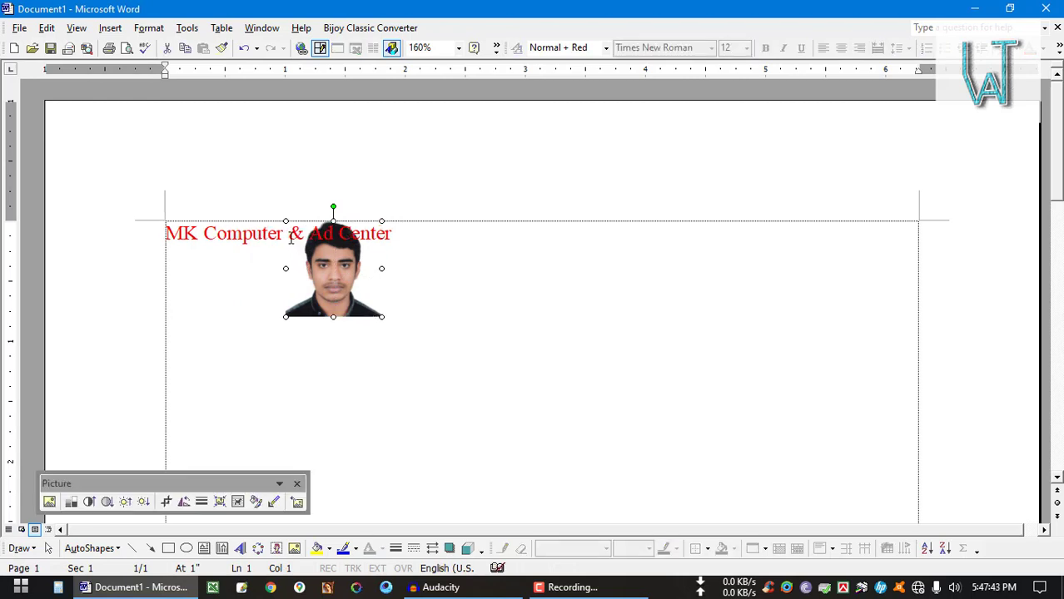
pyautogui.click(290, 239)
pyautogui.press('Tab')
pyautogui.press('Tab')
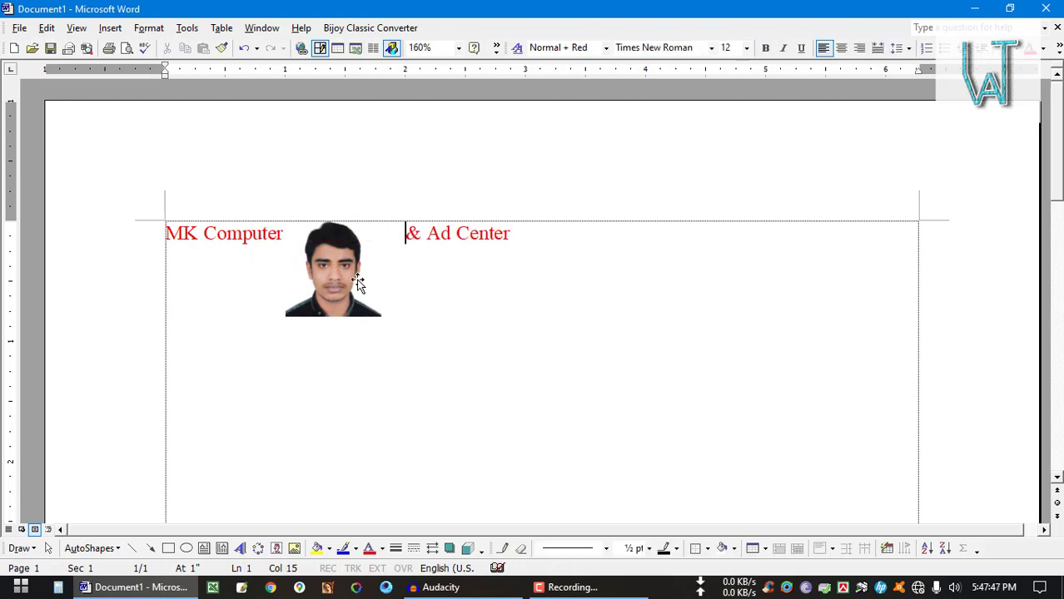
pyautogui.click(328, 281)
pyautogui.moveTo(325, 281); pyautogui.dragTo(335, 281)
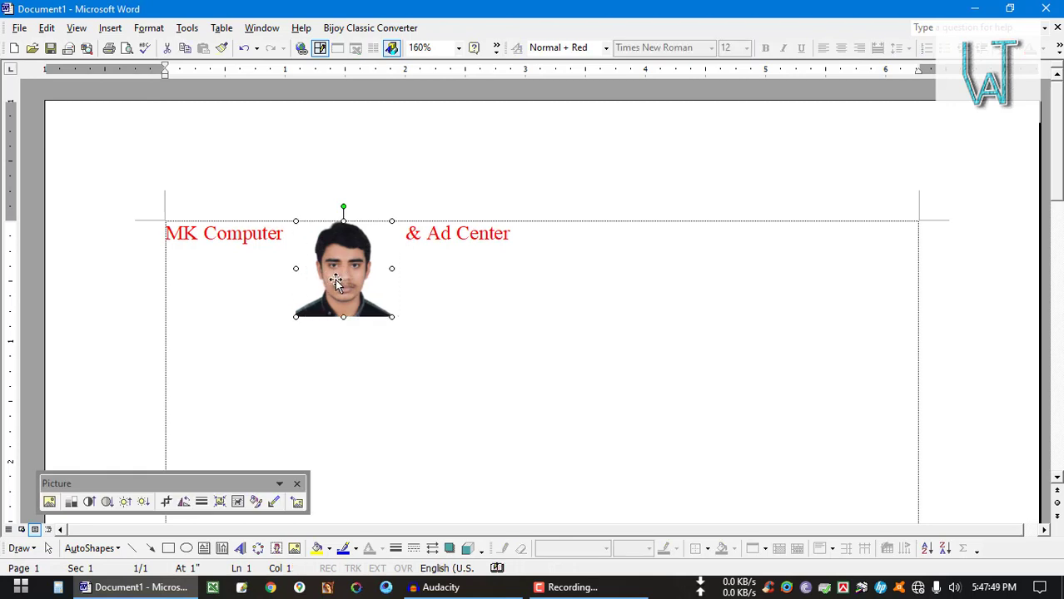
pyautogui.click(402, 237)
pyautogui.press('BackSpace')
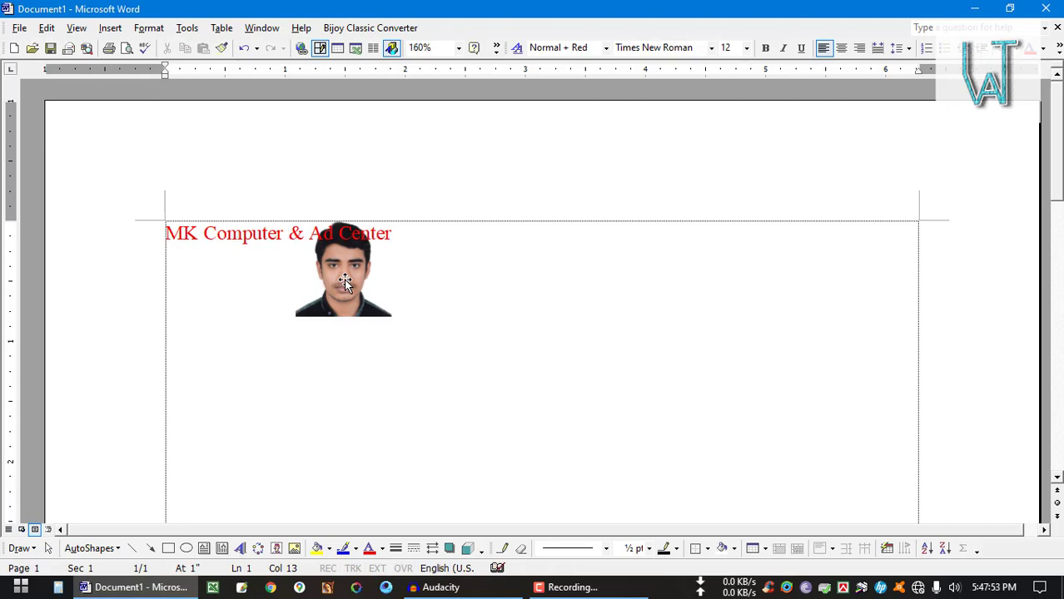
# Step: Move the photo to the upper-right corner of the text area, and enlarge it to about 0.97" by 0.97"
pyautogui.click(343, 279)
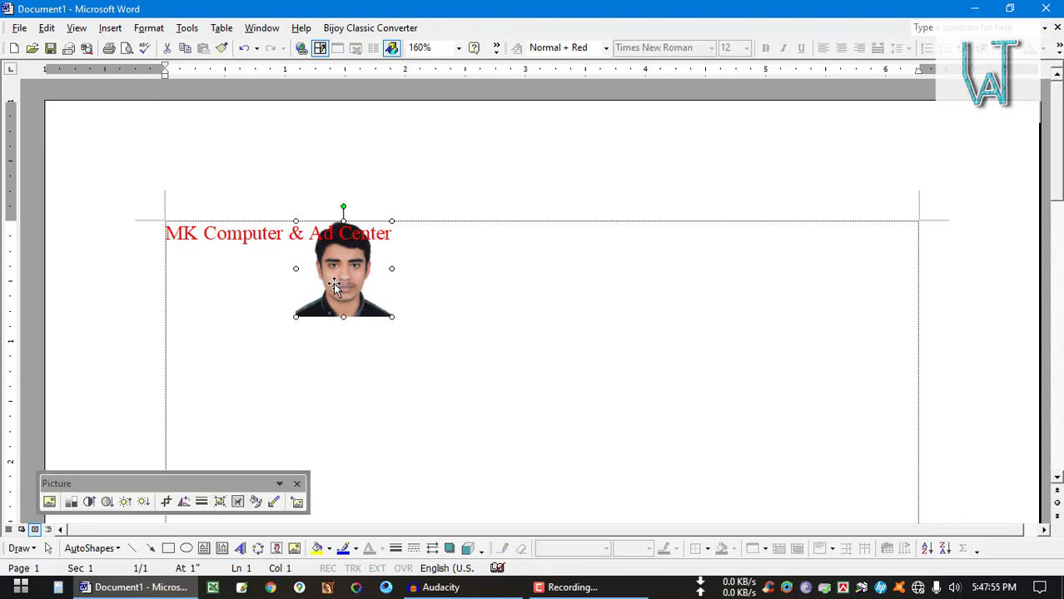
pyautogui.moveTo(333, 283); pyautogui.dragTo(864, 278)
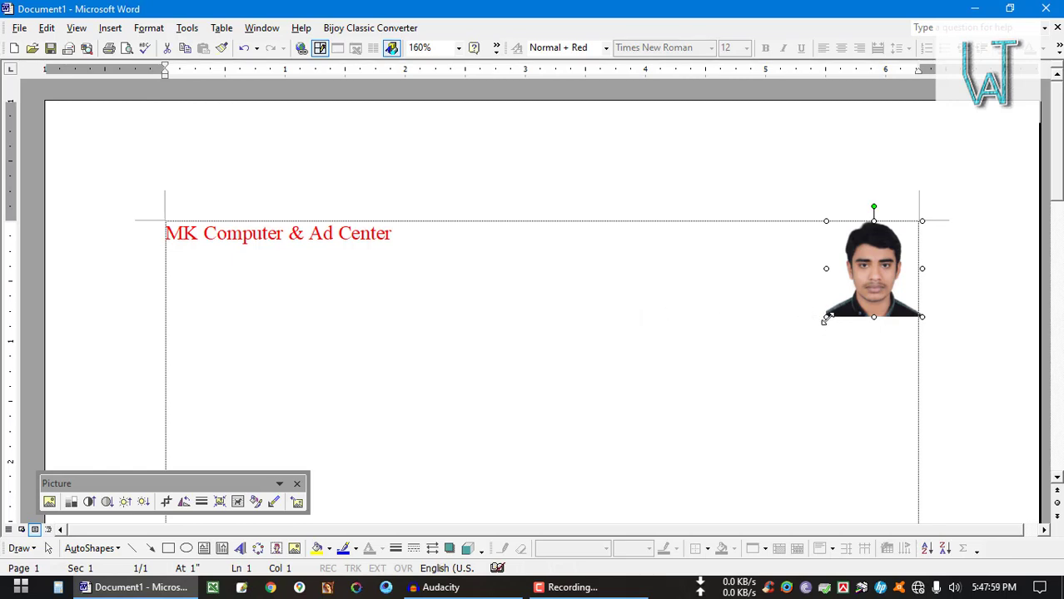
pyautogui.moveTo(825, 320); pyautogui.dragTo(806, 340)
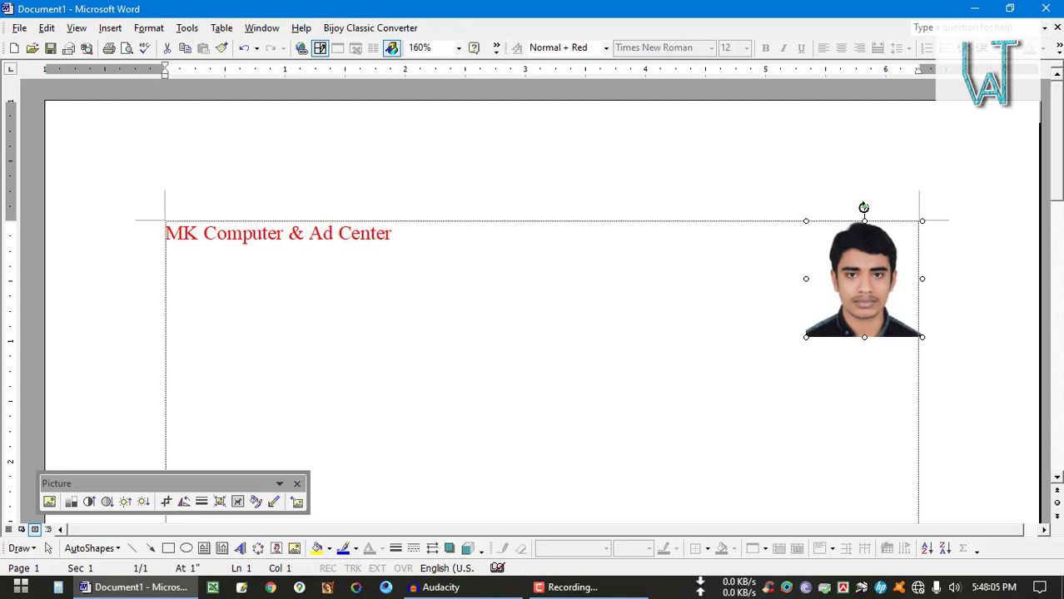
# Step: Try rotating the photo clockwise, and undo the rotation
pyautogui.moveTo(863, 207); pyautogui.dragTo(924, 244)
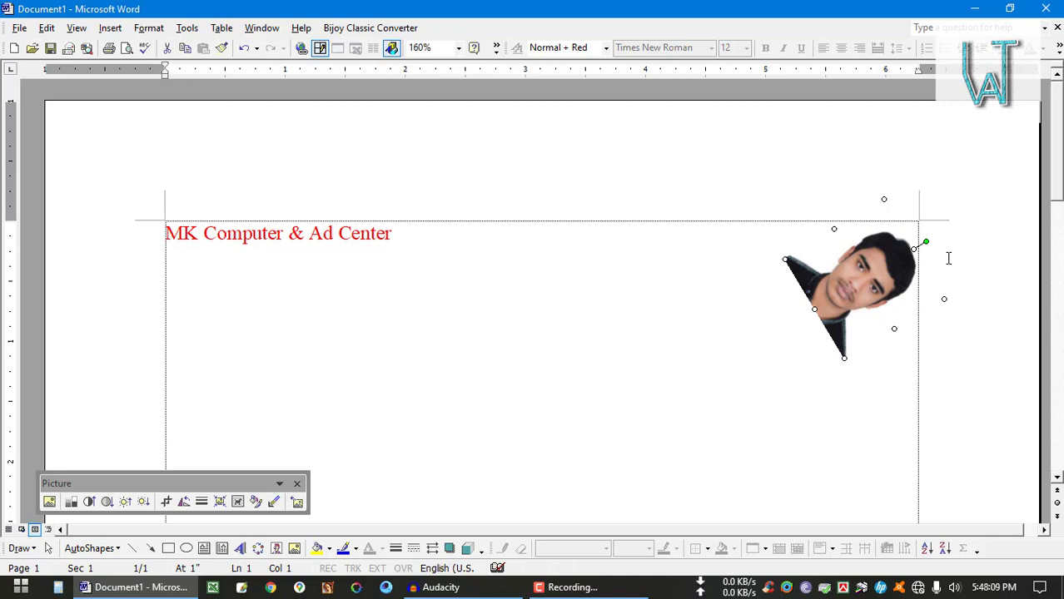
pyautogui.hotkey('ctrl', 'z')
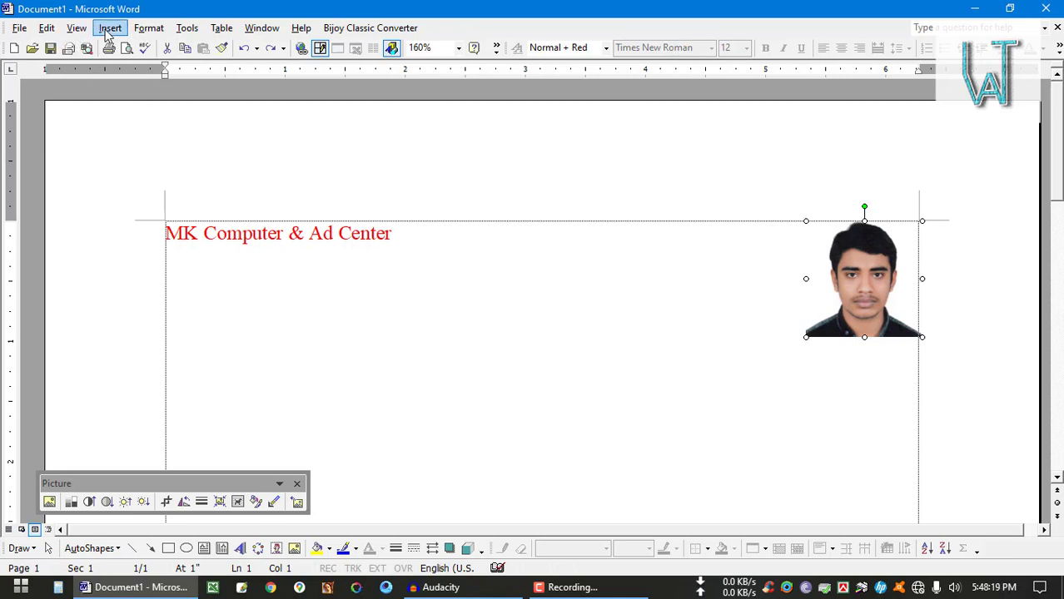
# Step: Try a height of 1.9" for the photo in the Format Picture size settings, with the aspect ratio locked
pyautogui.rightClick(857, 301)
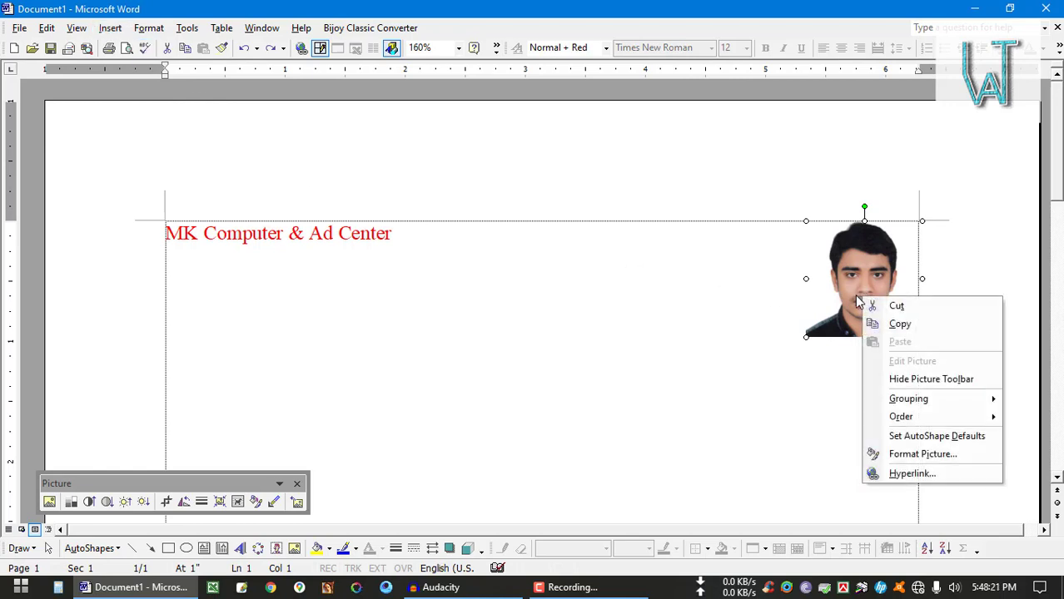
pyautogui.click(895, 456)
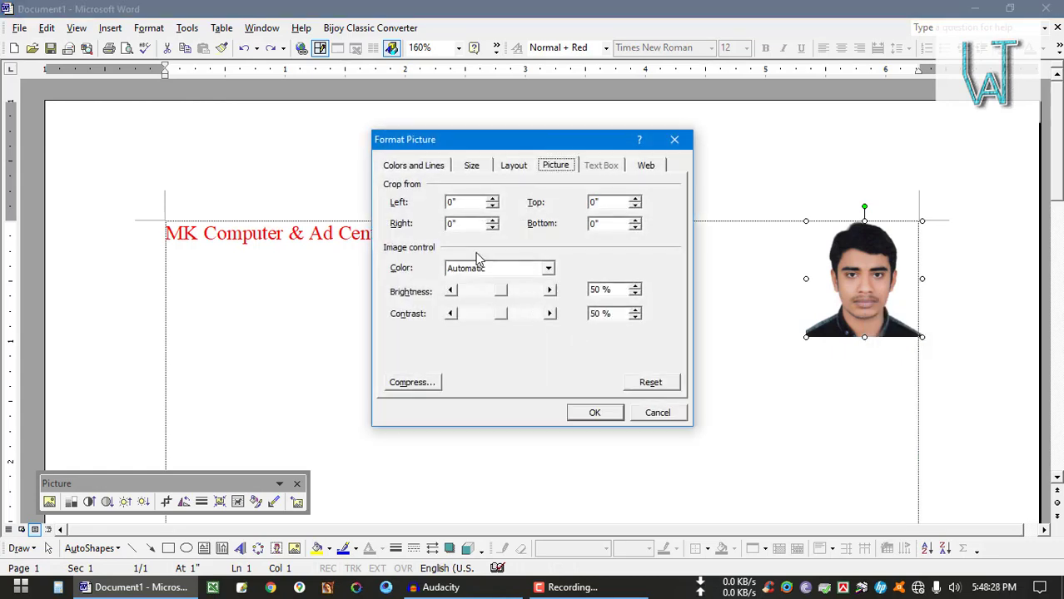
pyautogui.click(472, 167)
pyautogui.moveTo(487, 147); pyautogui.dragTo(397, 149)
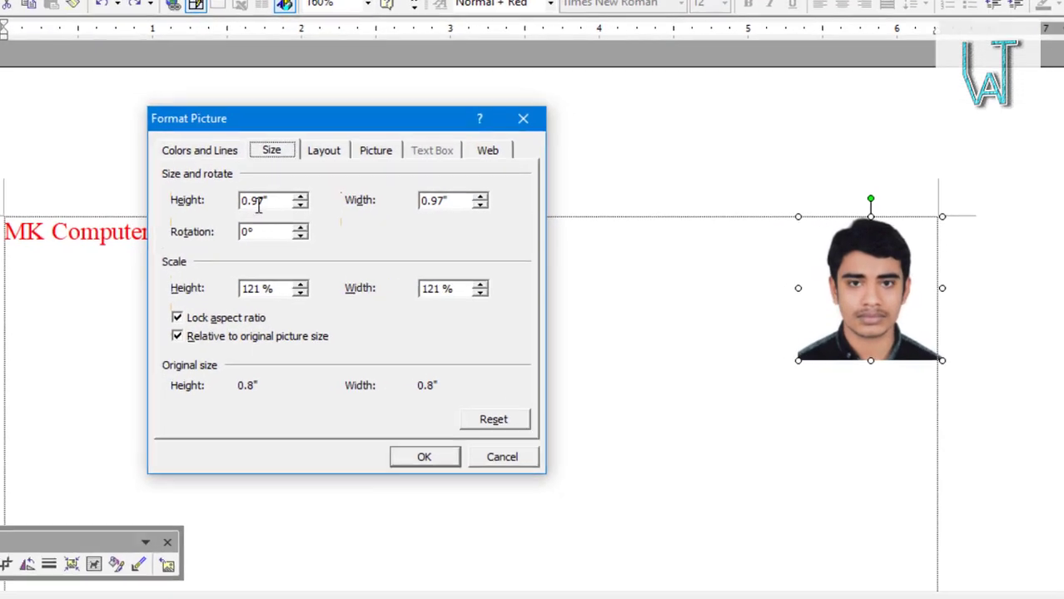
pyautogui.moveTo(279, 203); pyautogui.dragTo(210, 232)
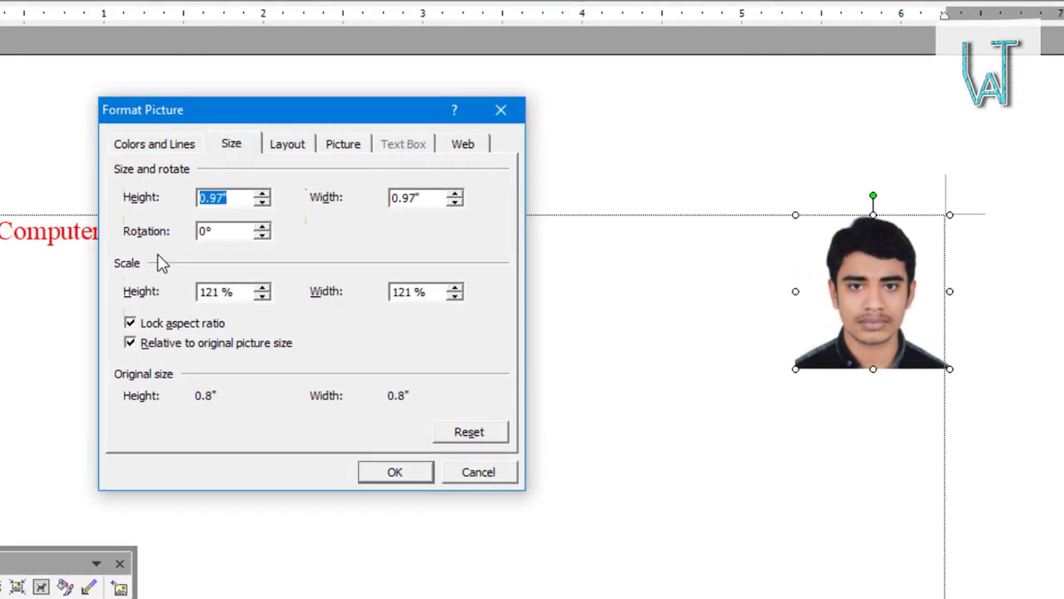
pyautogui.write('1.9')
pyautogui.press('Tab')
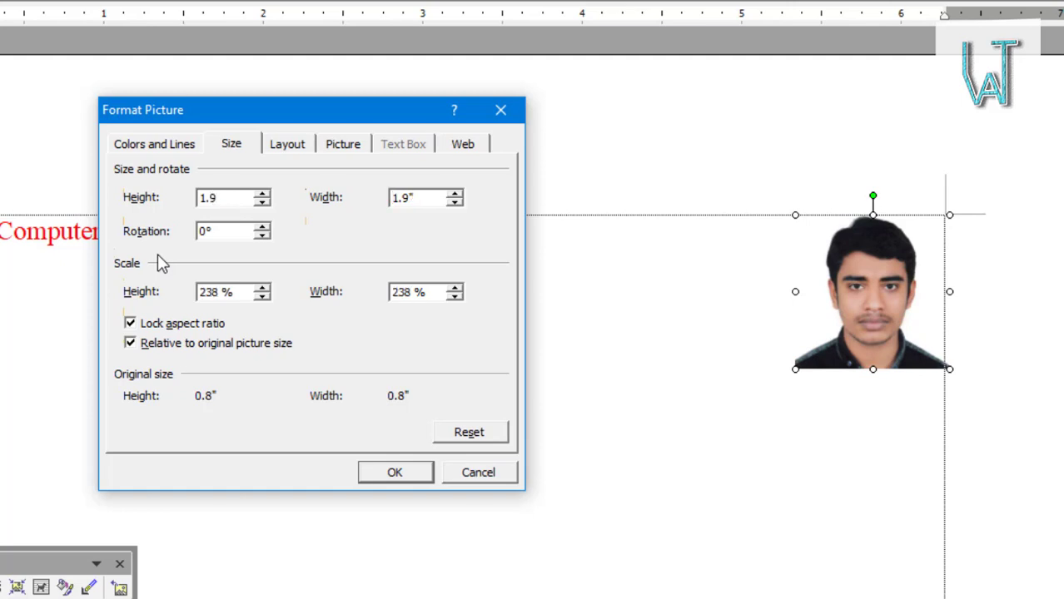
# Step: Try a separate photo width of 1.5" with the aspect ratio unlocked, lock the ratio again, and discard the size changes
pyautogui.click(422, 202)
pyautogui.moveTo(422, 202); pyautogui.dragTo(381, 204)
pyautogui.click(131, 325)
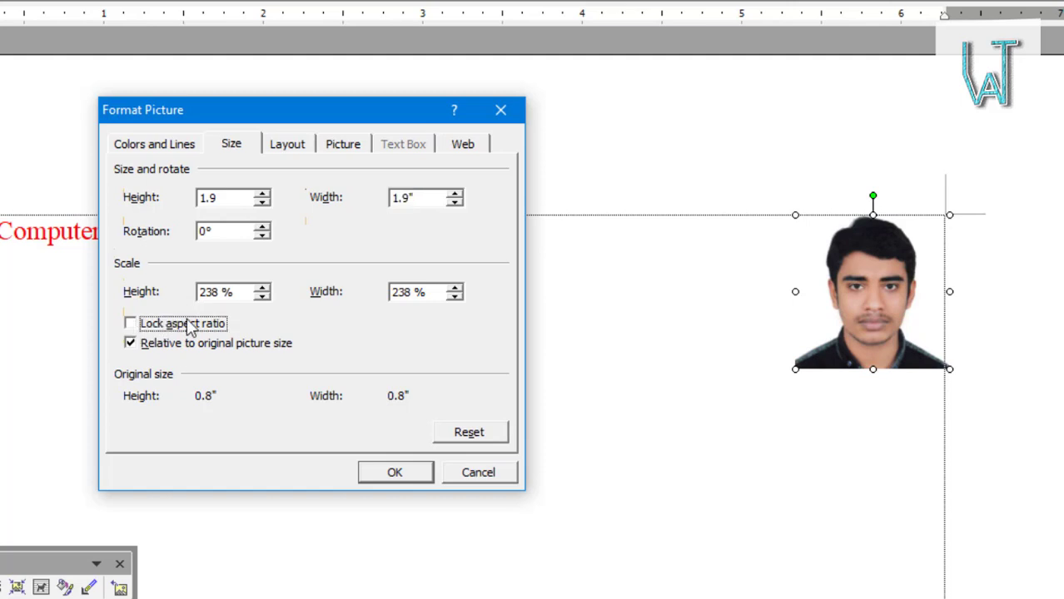
pyautogui.click(418, 201)
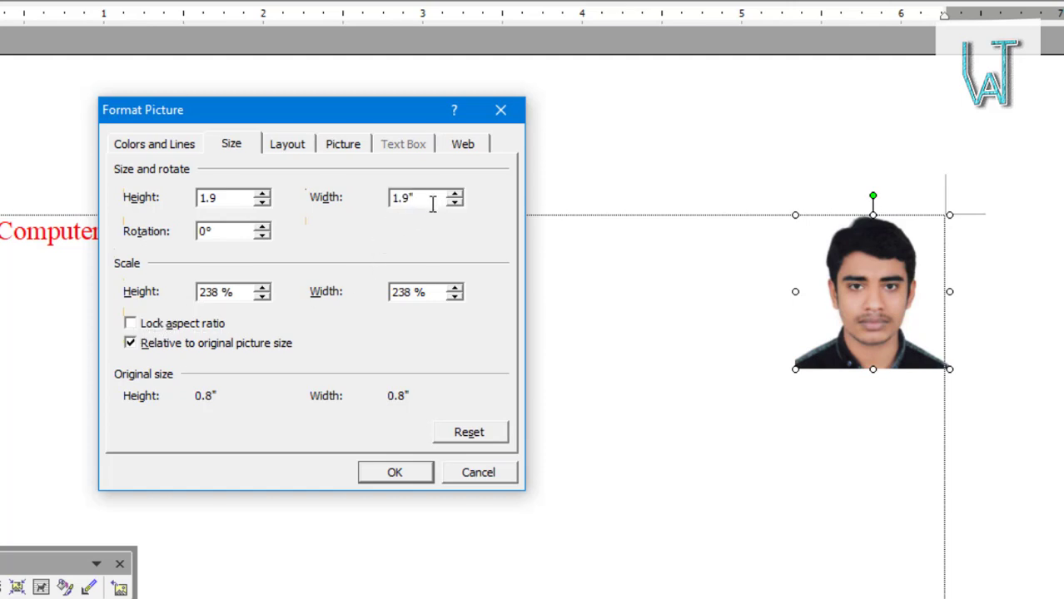
pyautogui.write('5')
pyautogui.press('Tab')
pyautogui.click(130, 323)
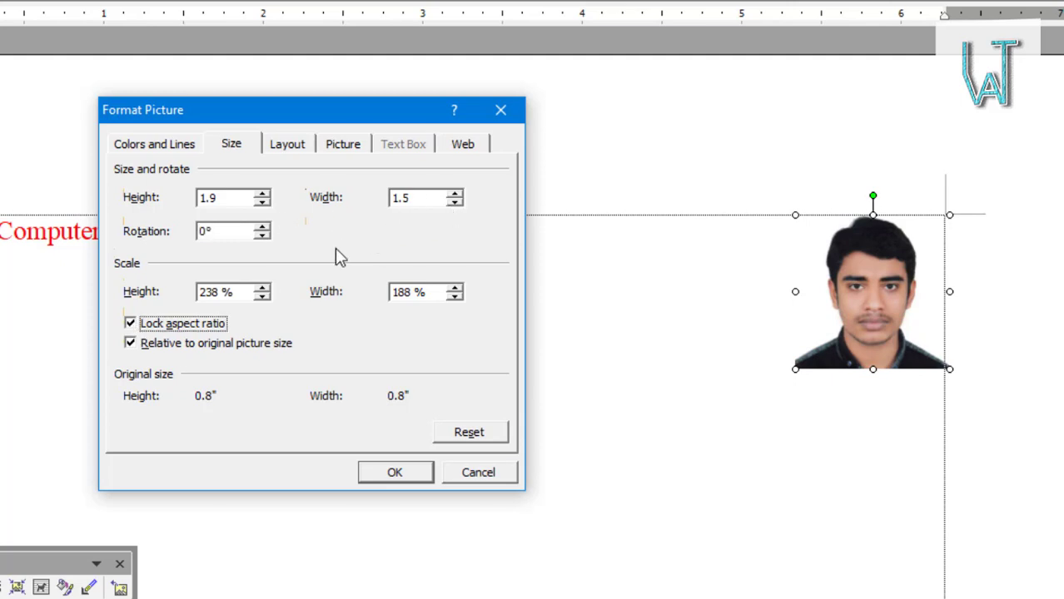
pyautogui.click(478, 472)
# Step: Try applying a height of 1.9" to the photo with the aspect ratio locked, and undo the resize
pyautogui.rightClick(842, 308)
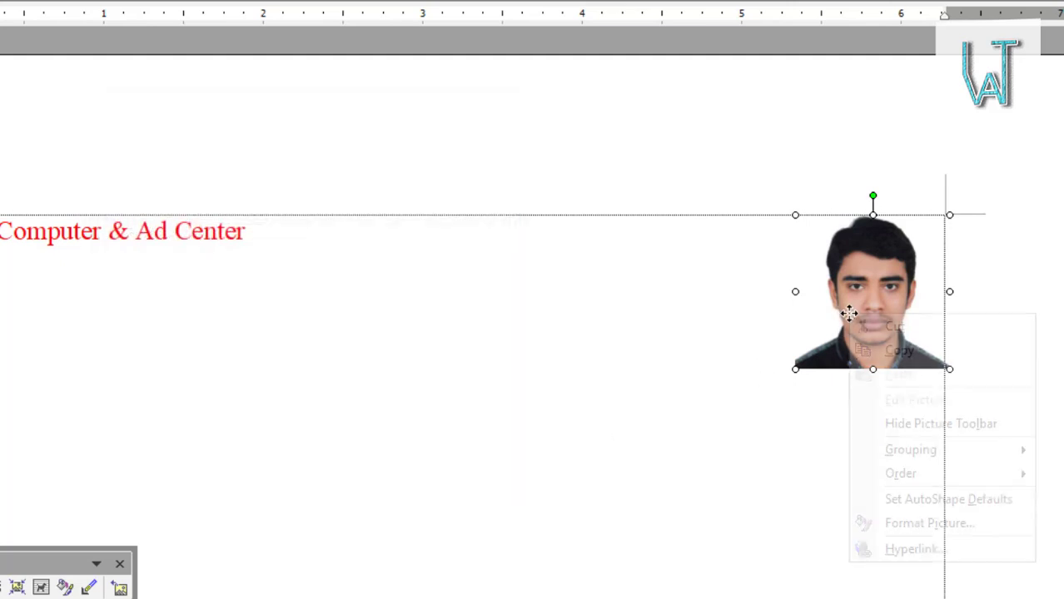
pyautogui.click(907, 522)
pyautogui.click(351, 142)
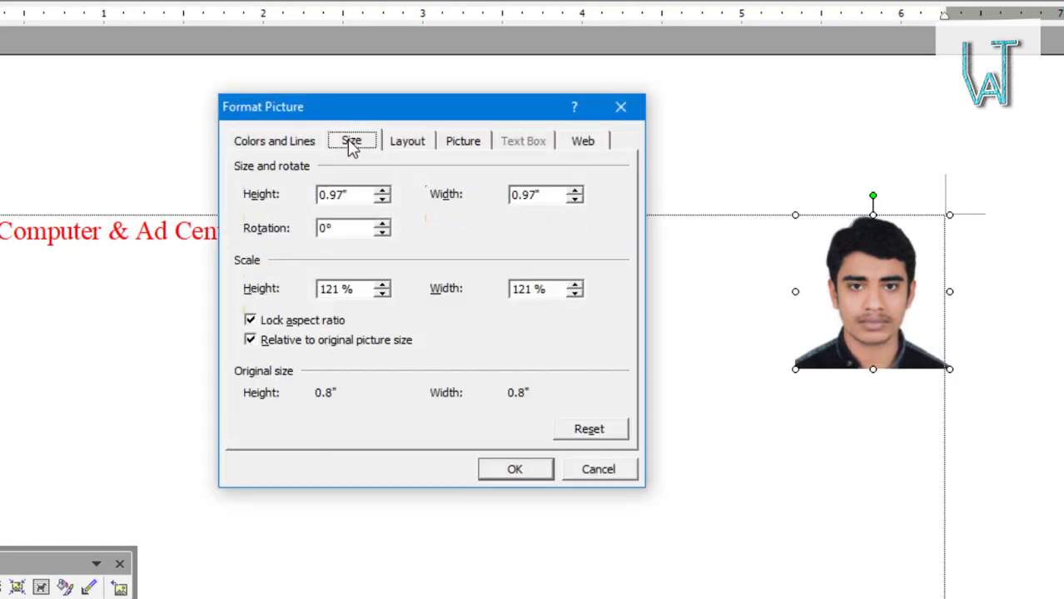
pyautogui.doubleClick(351, 194)
pyautogui.write('1.9')
pyautogui.press('Return')
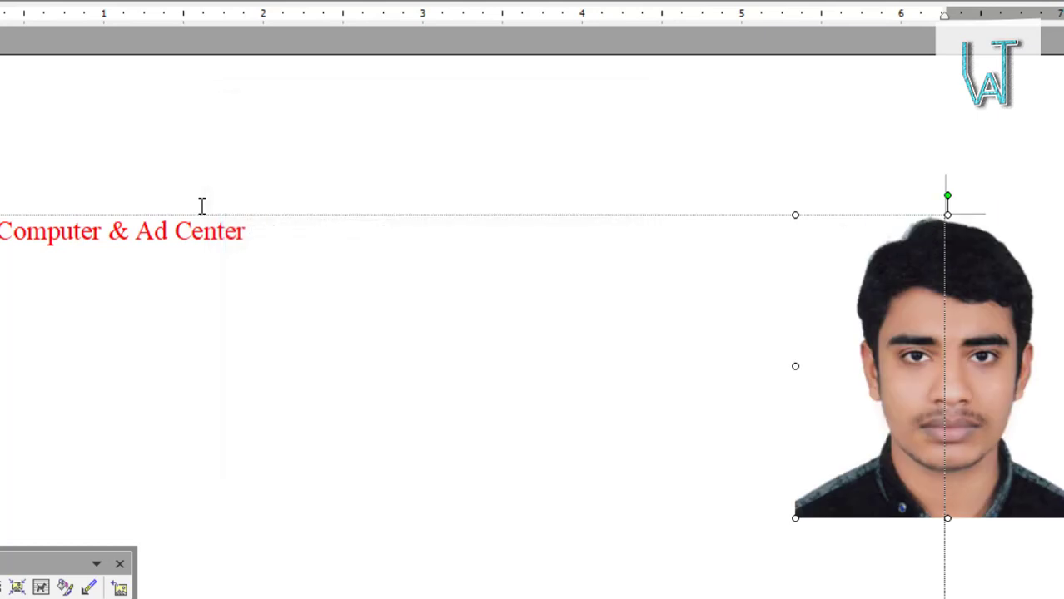
pyautogui.hotkey('ctrl', 'z')
# Step: In the photo's Format Picture size settings, enter a height of 1.9" and a width of 1.5" with the aspect ratio locked
pyautogui.rightClick(879, 309)
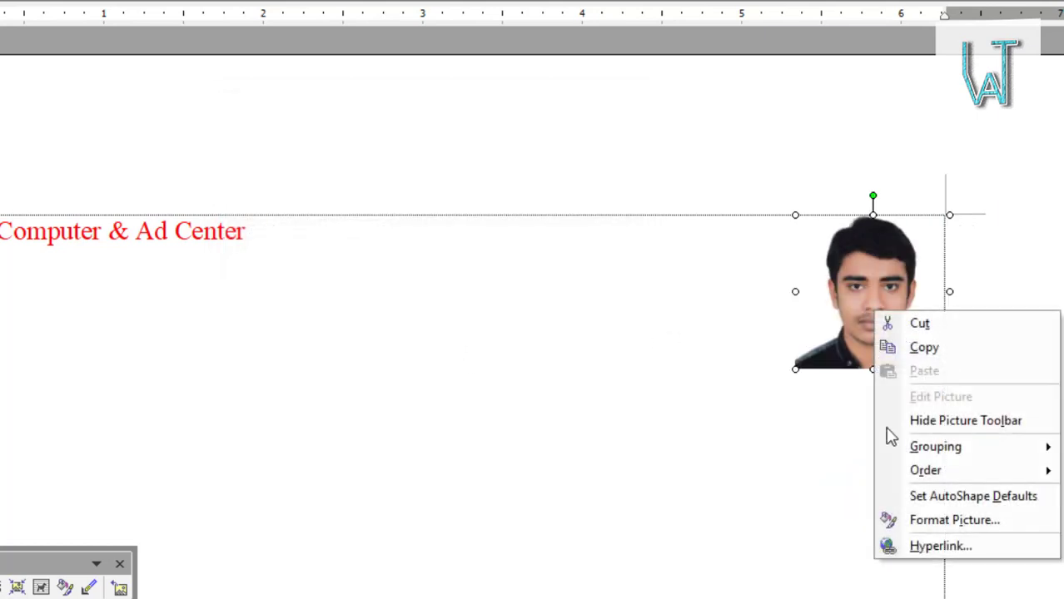
pyautogui.click(887, 518)
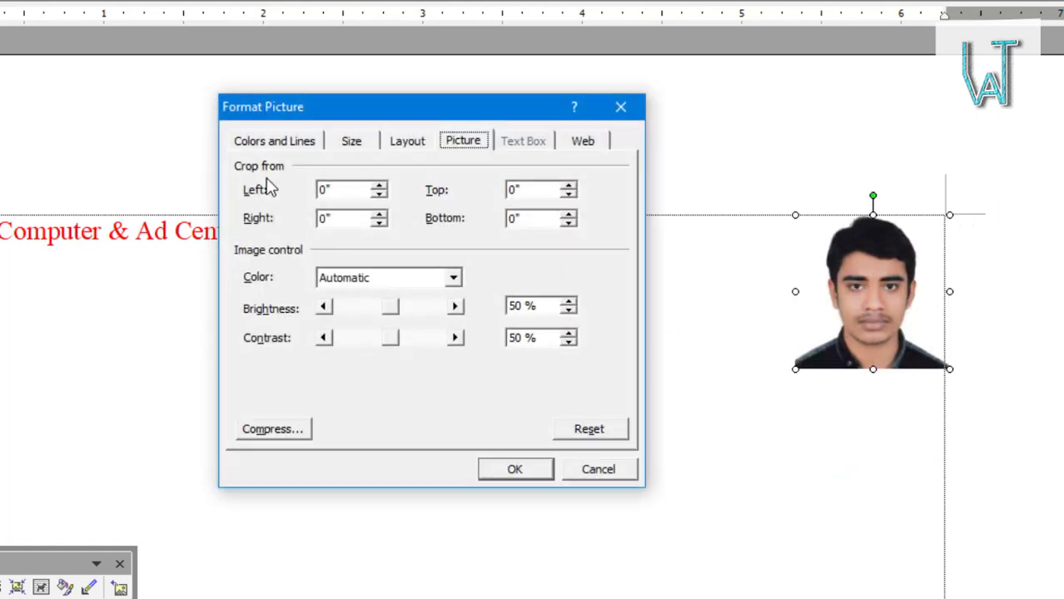
pyautogui.click(351, 142)
pyautogui.doubleClick(352, 194)
pyautogui.write('1')
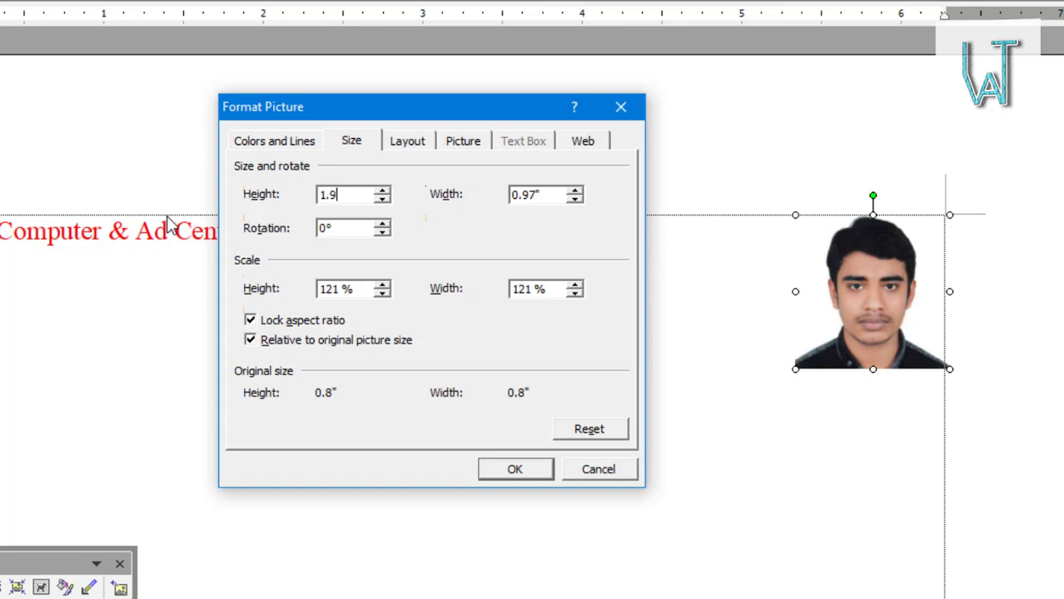
pyautogui.write('.9')
pyautogui.press('Tab')
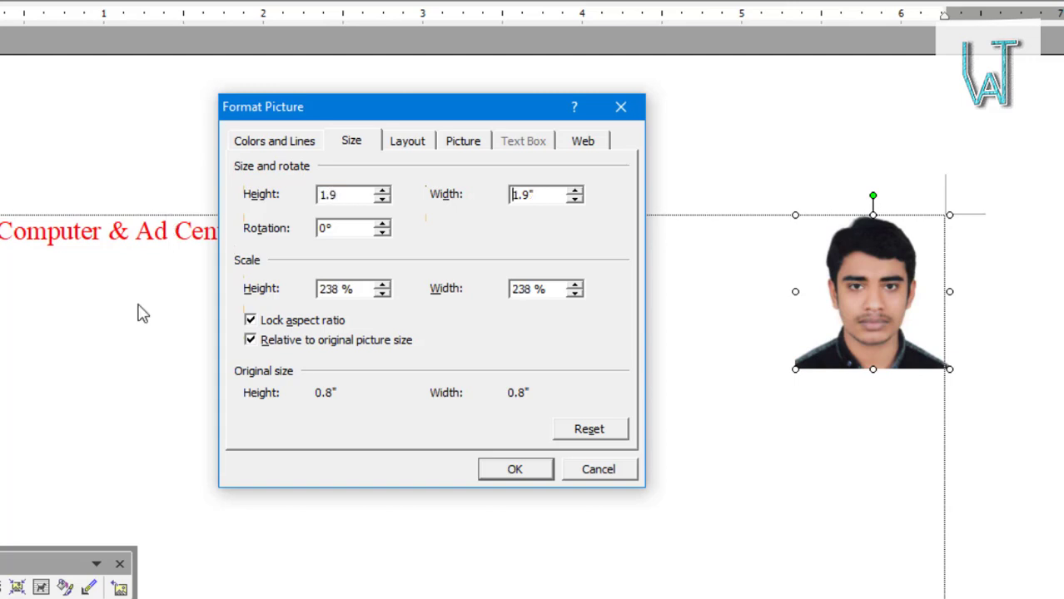
pyautogui.click(574, 199)
pyautogui.click(574, 190)
pyautogui.doubleClick(549, 196)
pyautogui.write('1')
pyautogui.click(351, 229)
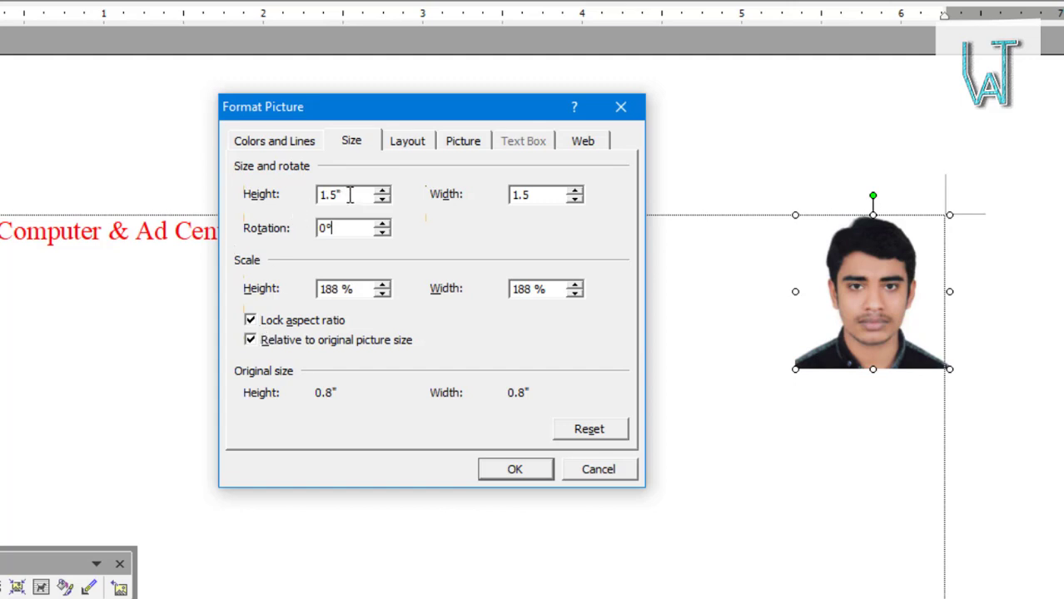
# Step: Unlock the photo's aspect ratio, set its height to 1.9", and apply the new size
pyautogui.moveTo(350, 195); pyautogui.dragTo(259, 208)
pyautogui.press('Tab')
pyautogui.moveTo(358, 193); pyautogui.dragTo(318, 200)
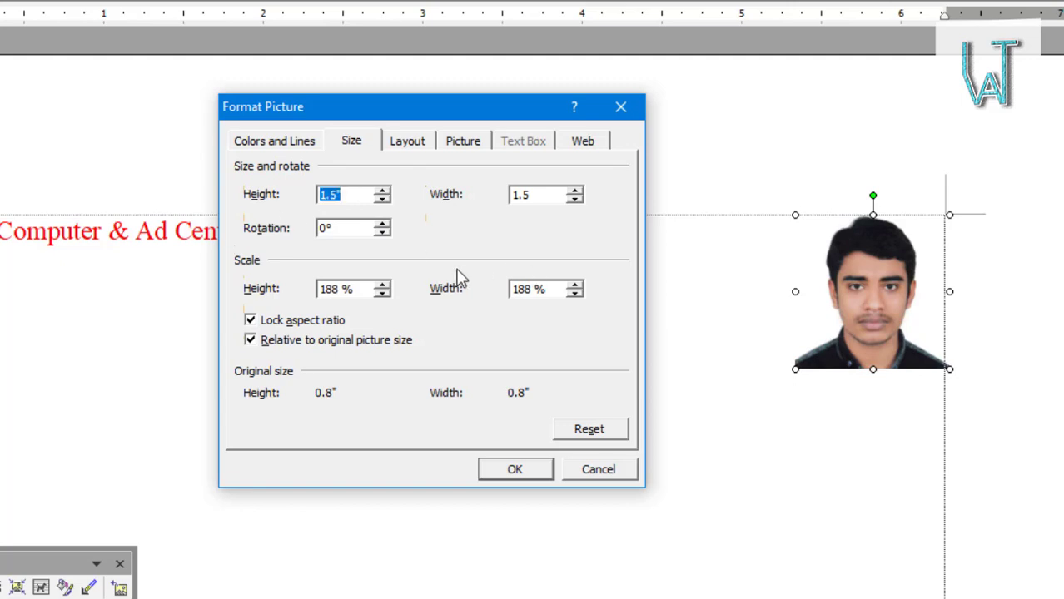
pyautogui.click(272, 321)
pyautogui.moveTo(353, 199); pyautogui.dragTo(158, 206)
pyautogui.write('1.9')
pyautogui.press('Tab')
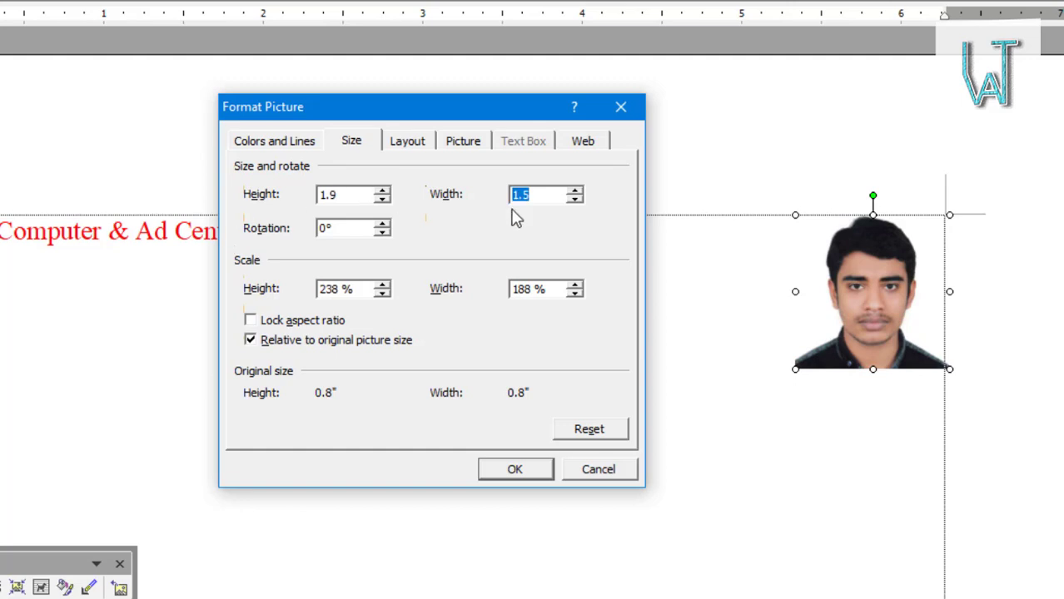
pyautogui.click(504, 469)
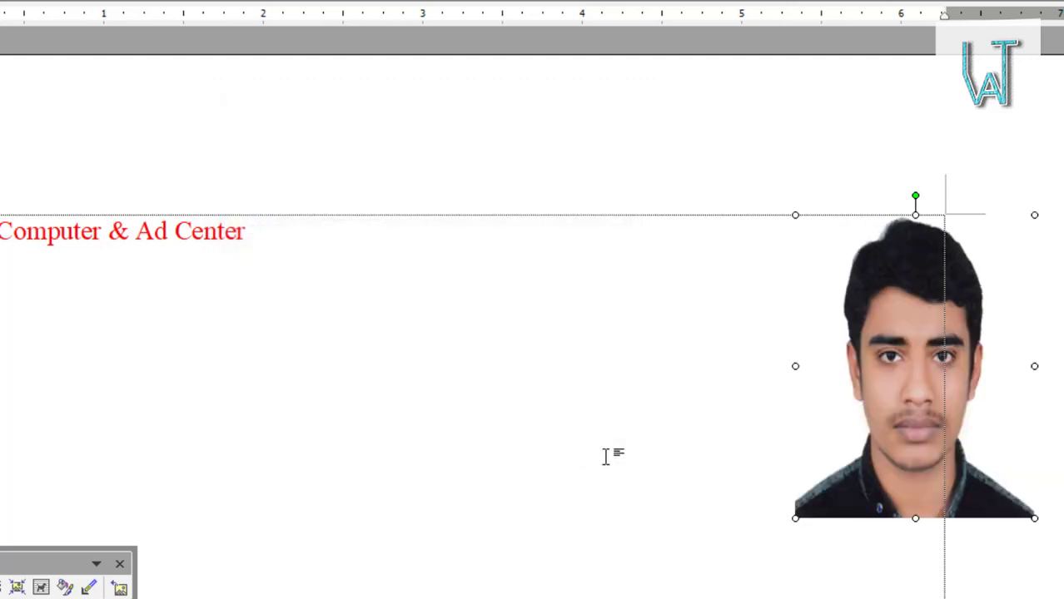
# Step: Move the photo back inside the right margin and shrink it to about 0.9" wide by 1" tall in the upper-right corner
pyautogui.moveTo(925, 408); pyautogui.dragTo(826, 393)
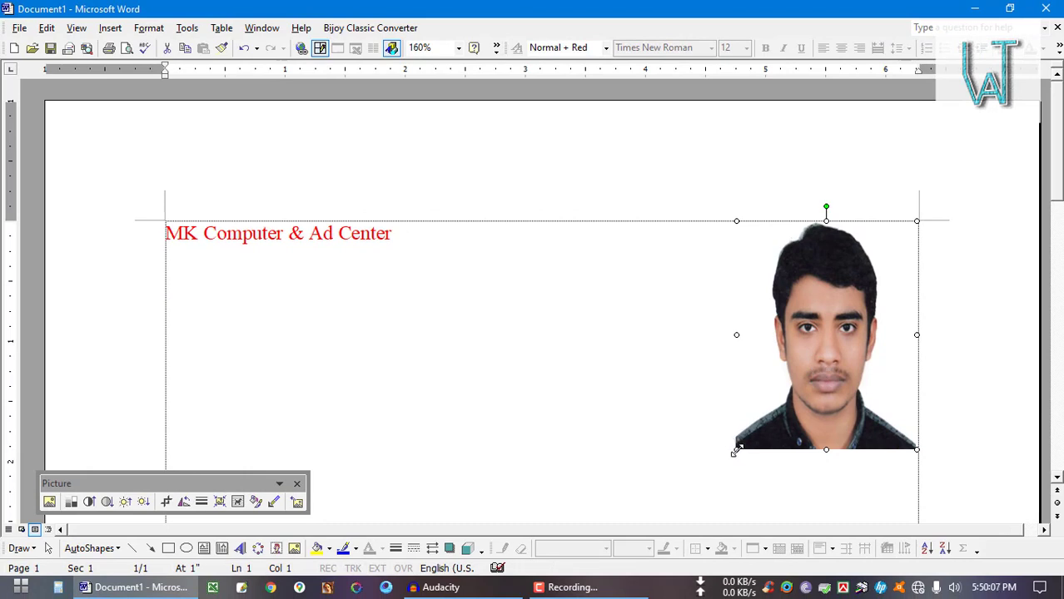
pyautogui.moveTo(736, 450); pyautogui.dragTo(780, 384)
pyautogui.moveTo(799, 377)
pyautogui.mouseDown()
pyautogui.moveTo(822, 408)
pyautogui.moveTo(805, 357)
pyautogui.mouseUp()
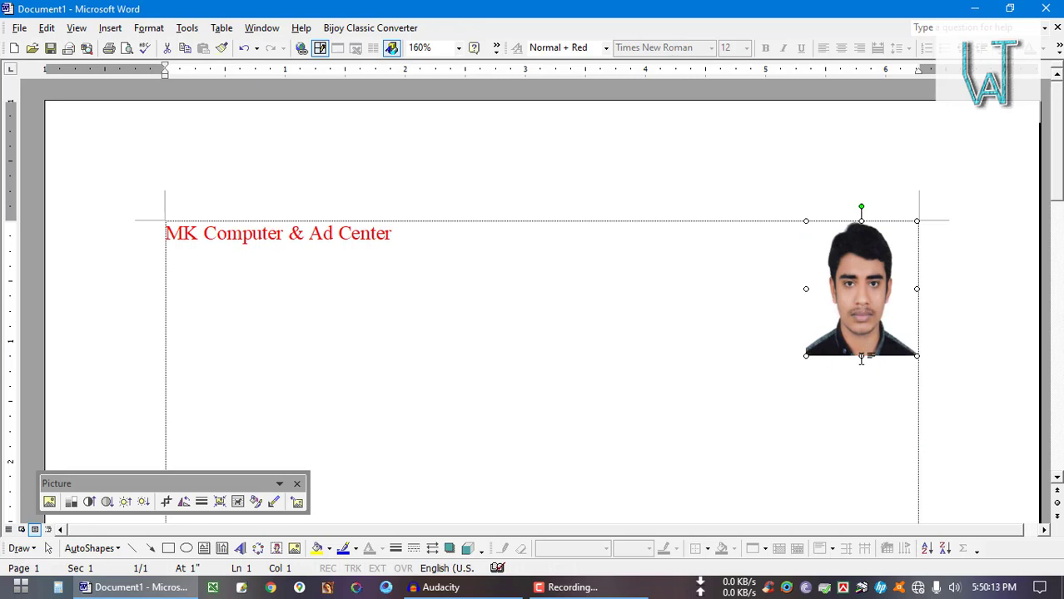
pyautogui.moveTo(862, 356); pyautogui.dragTo(862, 341)
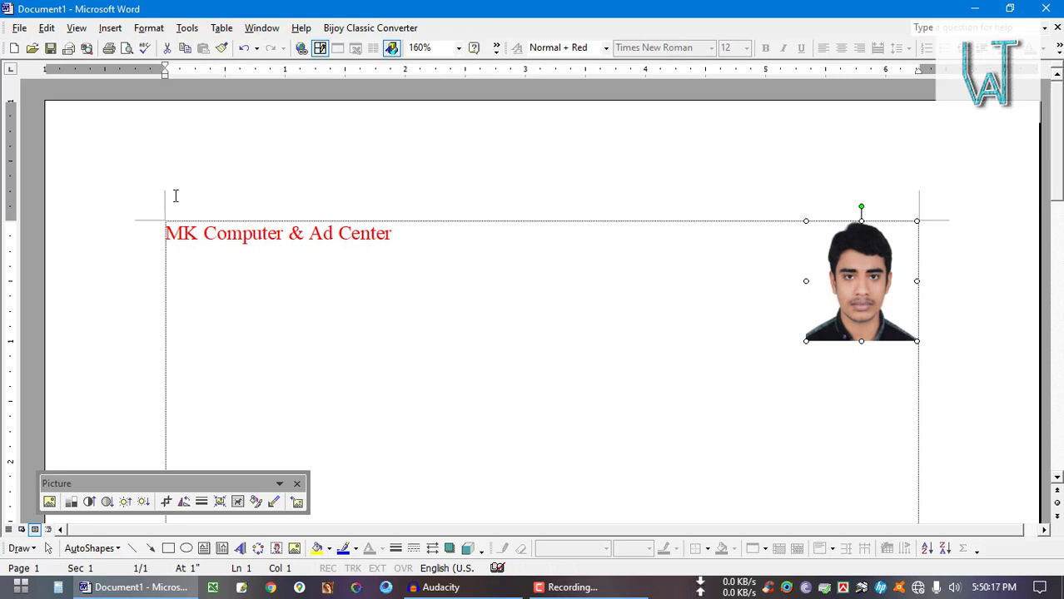
# Step: Show the floating AutoShapes toolbar, browse its shape categories, and close both it and the Picture toolbar
pyautogui.click(110, 28)
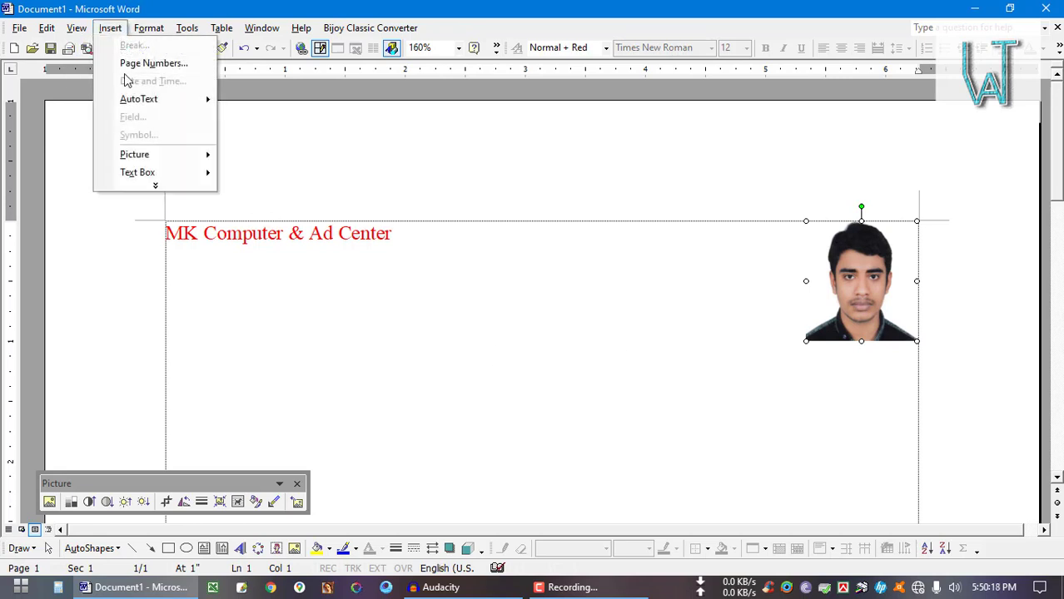
pyautogui.click(154, 185)
pyautogui.moveTo(160, 233)
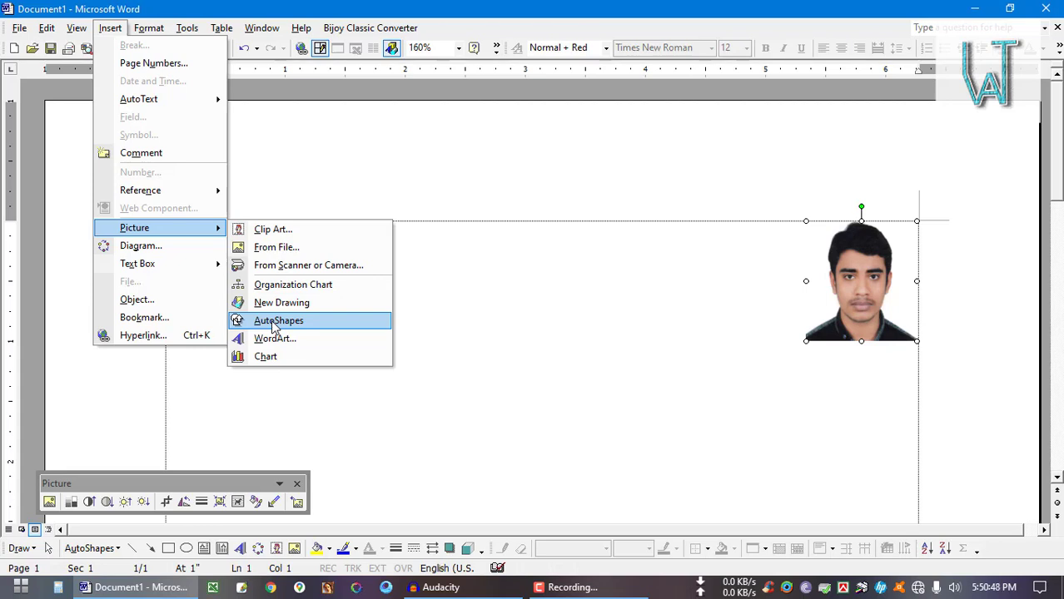
pyautogui.click(274, 326)
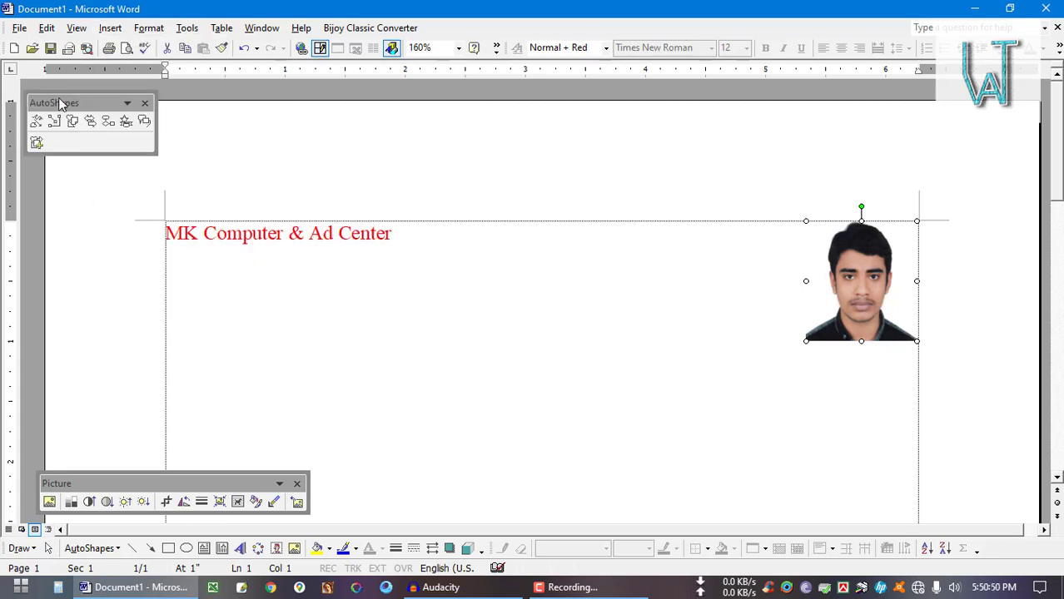
pyautogui.moveTo(55, 100); pyautogui.dragTo(117, 124)
pyautogui.click(99, 153)
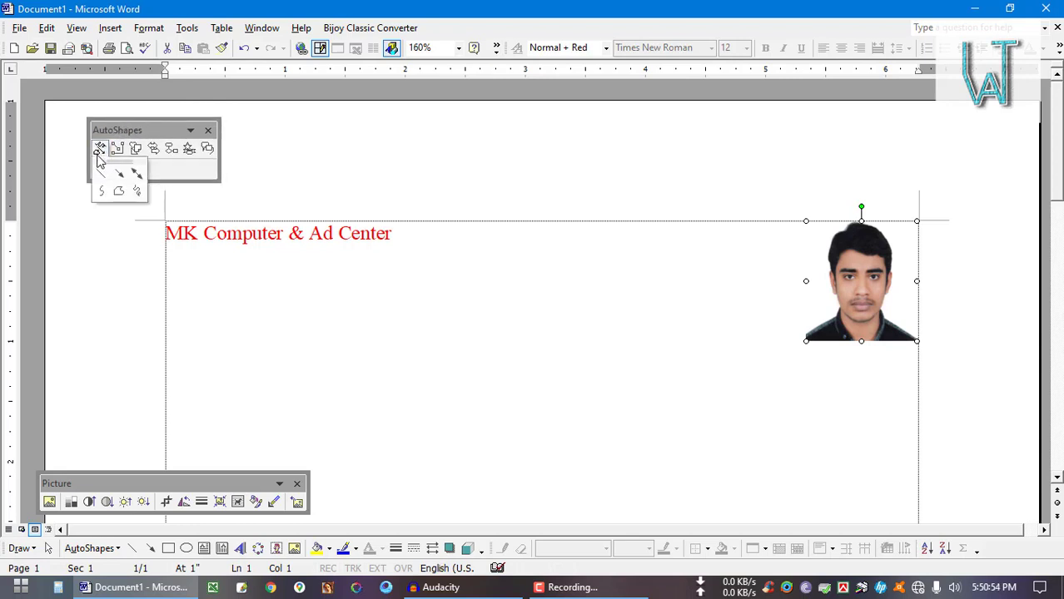
pyautogui.click(130, 155)
pyautogui.click(97, 154)
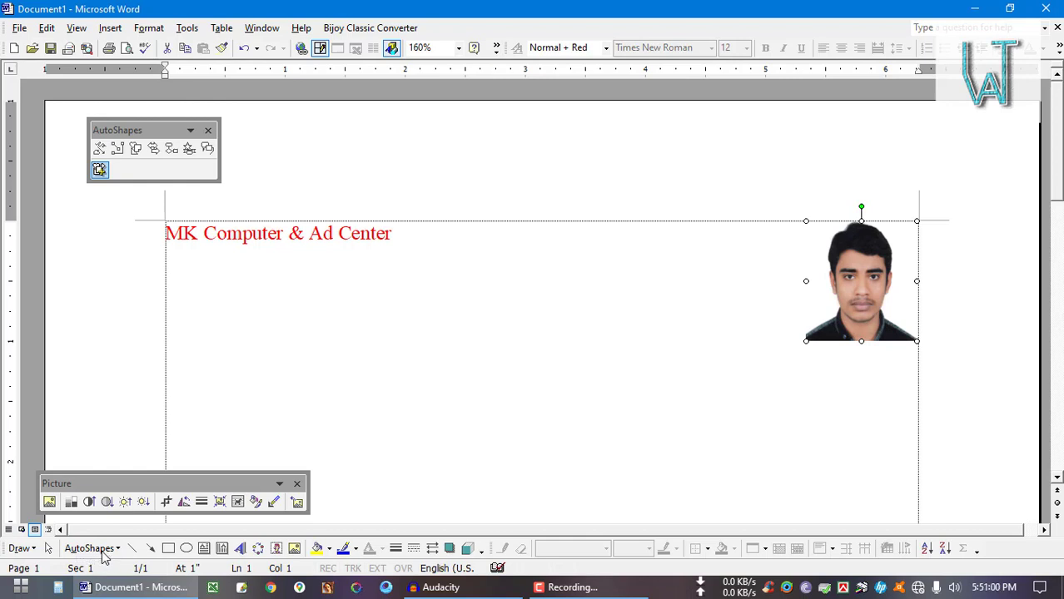
pyautogui.click(208, 131)
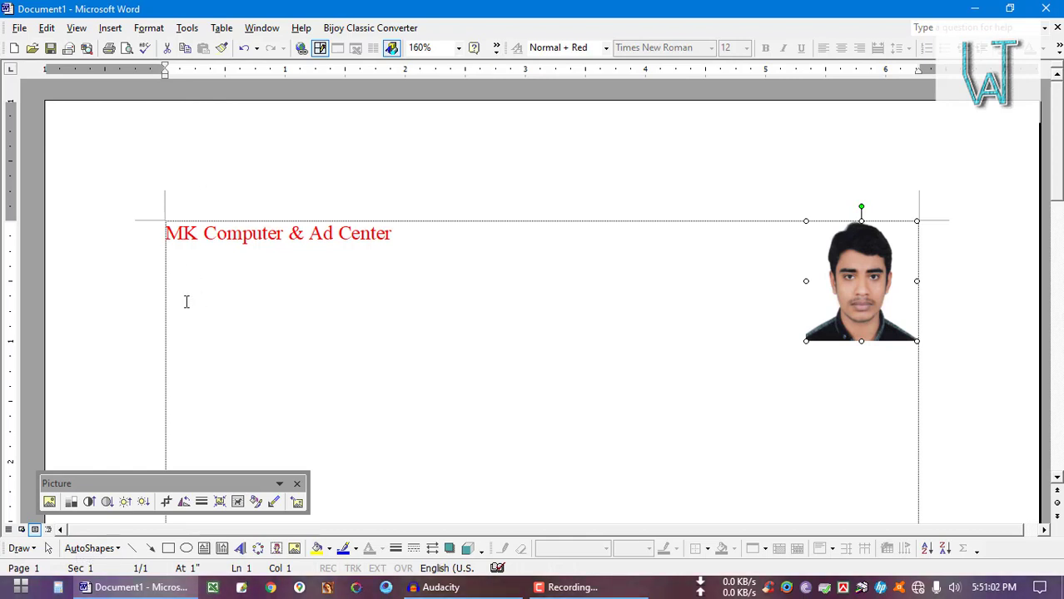
pyautogui.click(296, 483)
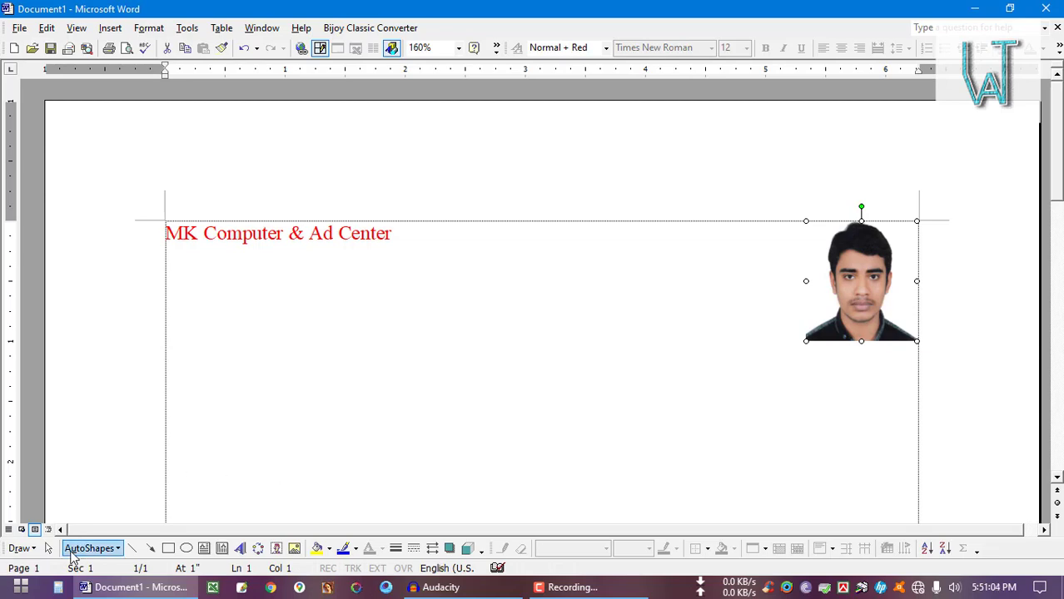
# Step: Draw an isosceles triangle from the basic AutoShapes, about 1.75" wide and tall, below the heading, and move it toward the page's centre
pyautogui.click(114, 552)
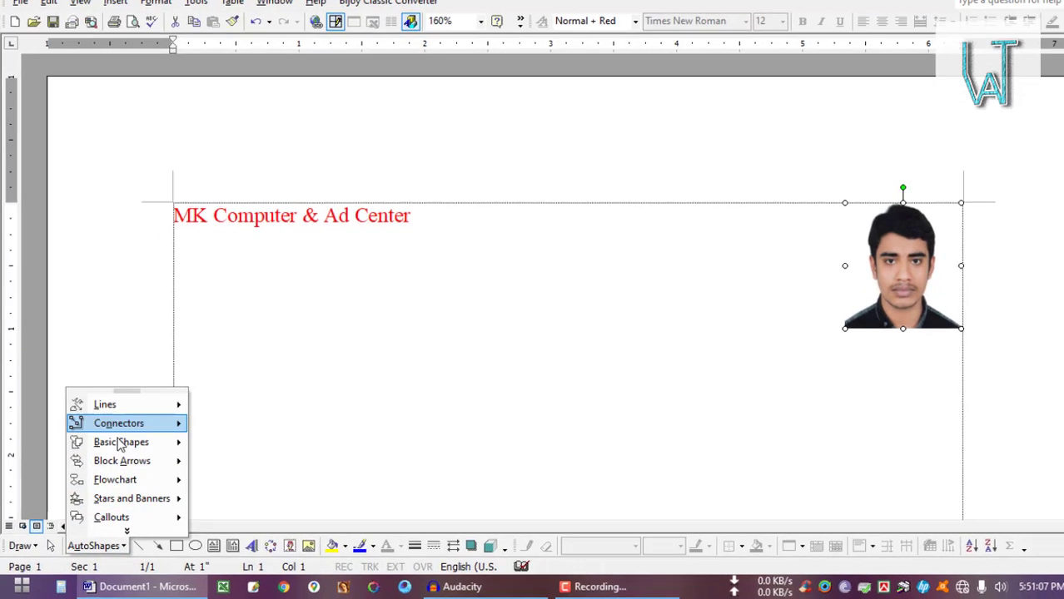
pyautogui.moveTo(80, 408)
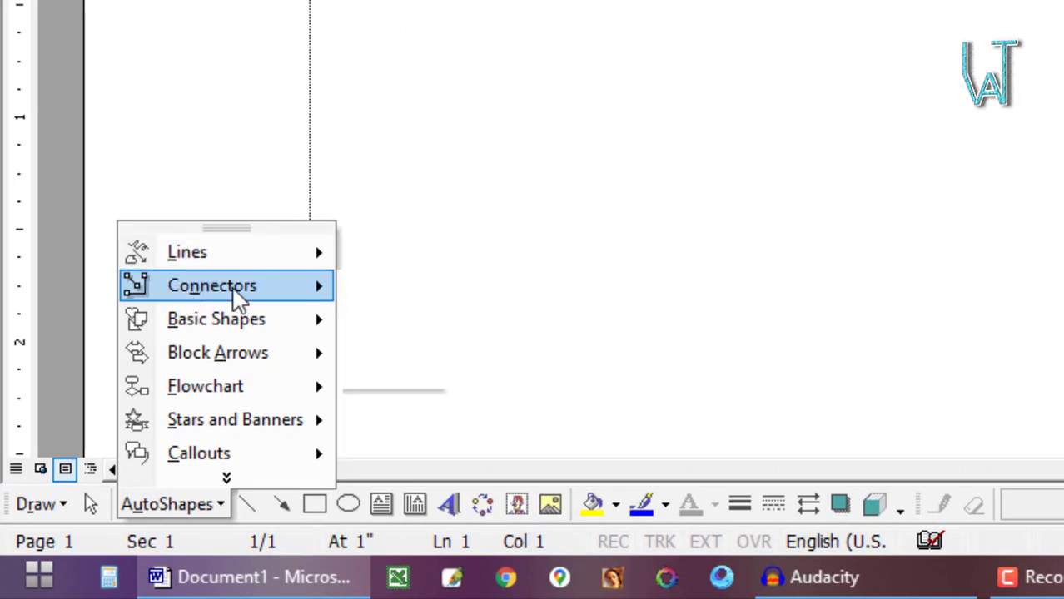
pyautogui.moveTo(277, 287)
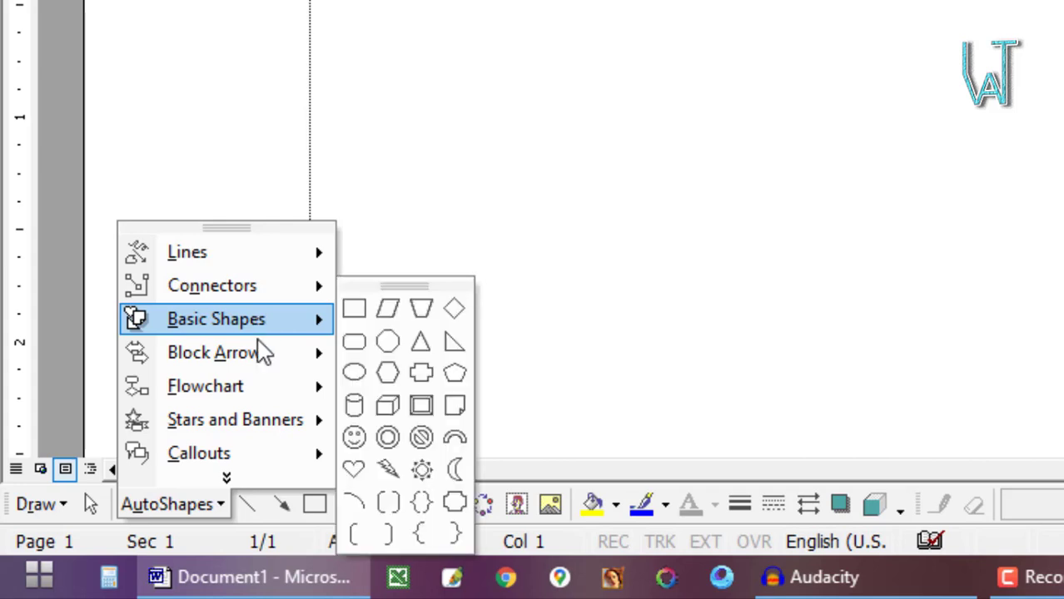
pyautogui.moveTo(249, 366)
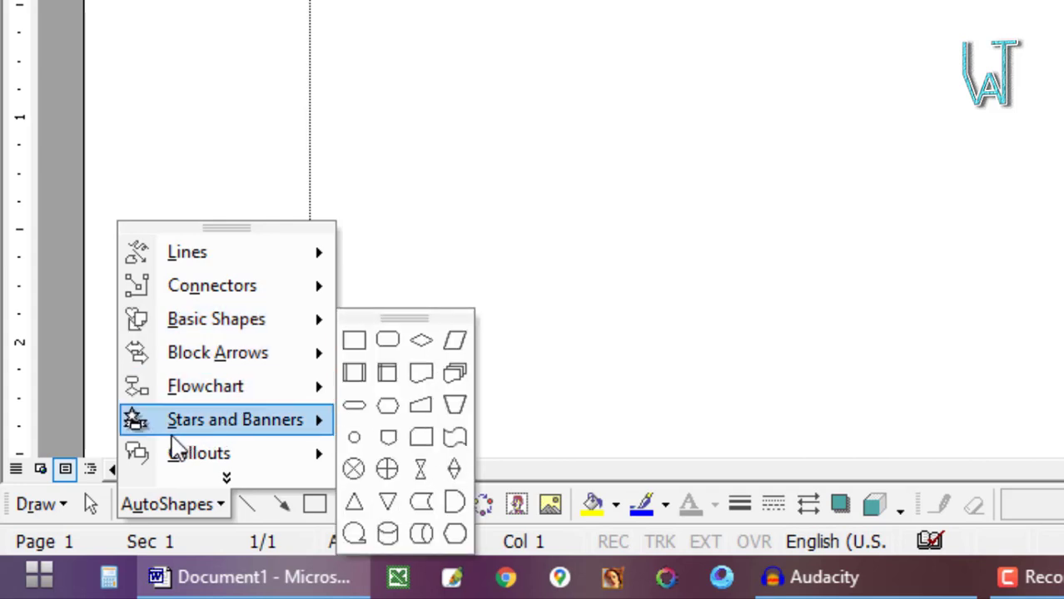
pyautogui.moveTo(265, 431)
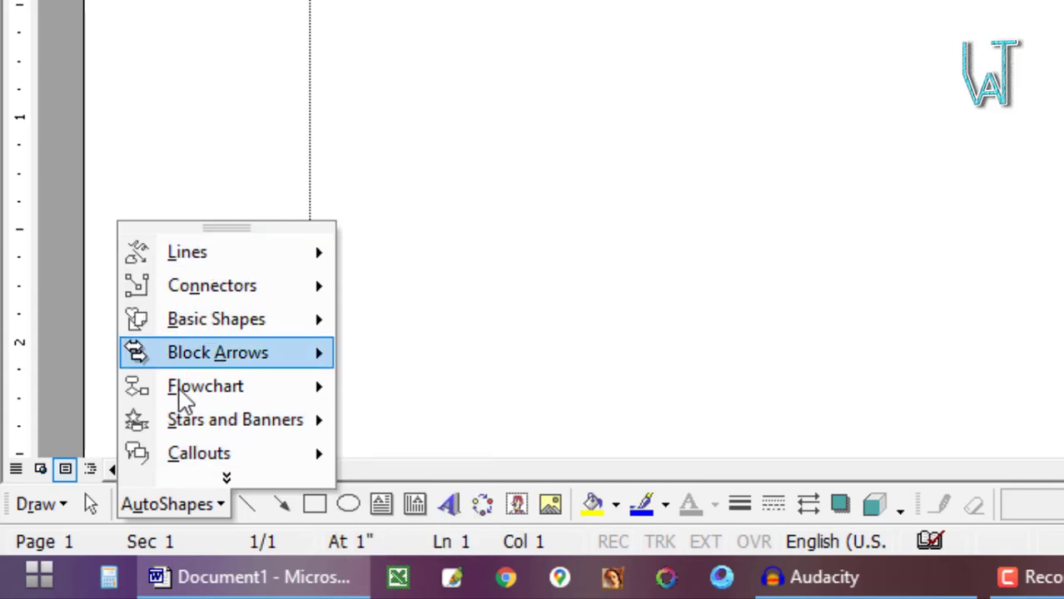
pyautogui.moveTo(200, 323)
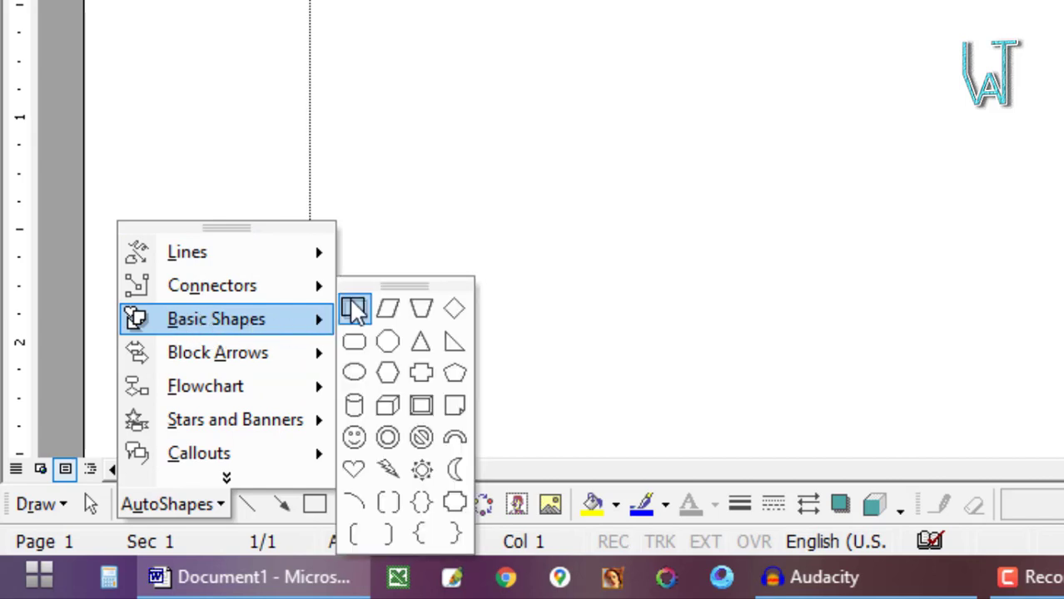
pyautogui.click(420, 342)
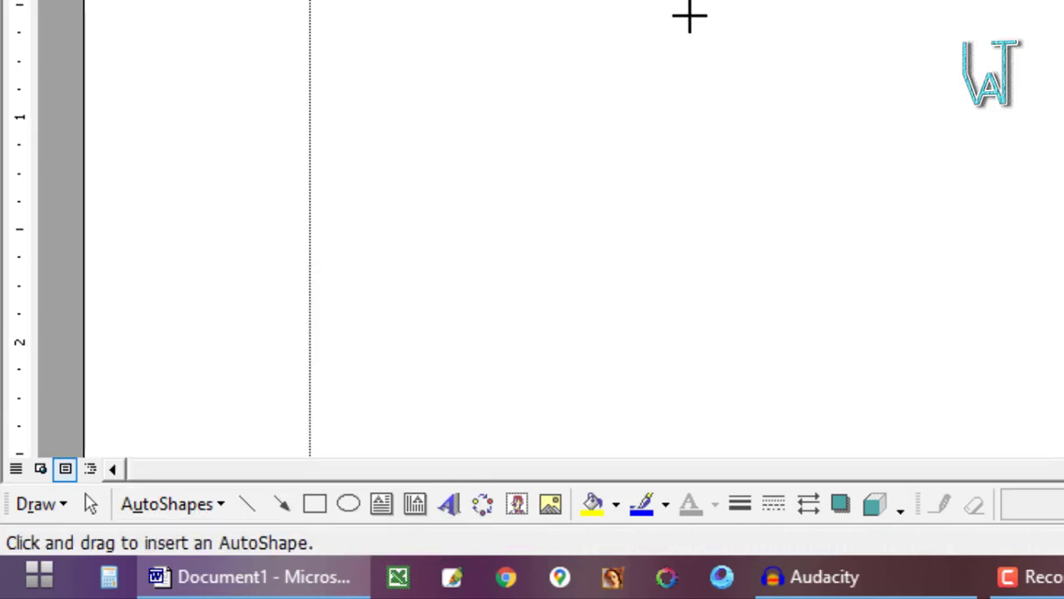
pyautogui.moveTo(684, 5)
pyautogui.mouseDown()
pyautogui.moveTo(887, 264)
pyautogui.moveTo(1063, 392)
pyautogui.mouseUp()
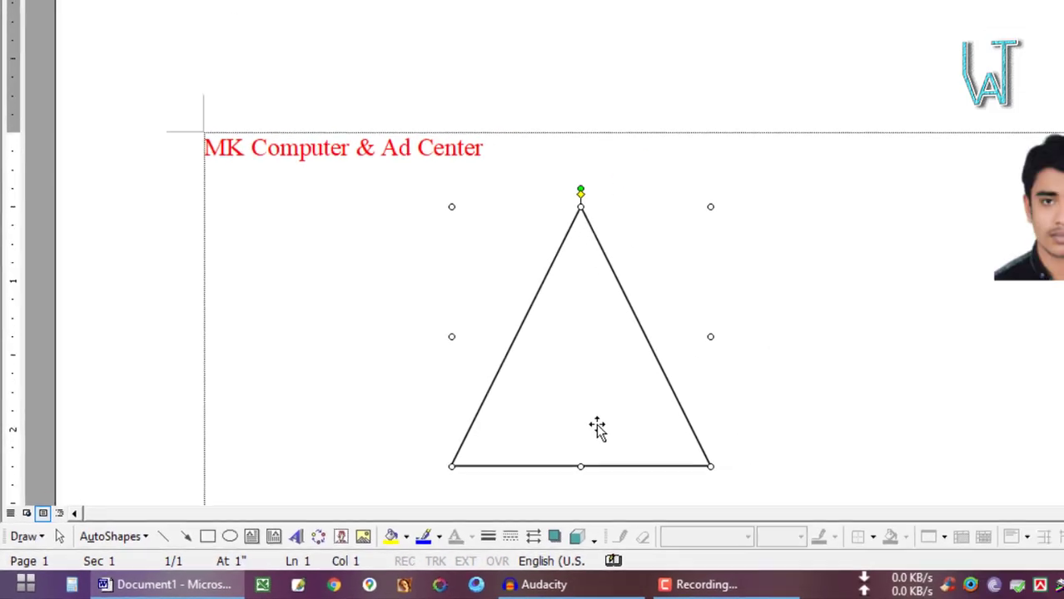
pyautogui.moveTo(882, 347); pyautogui.dragTo(994, 289)
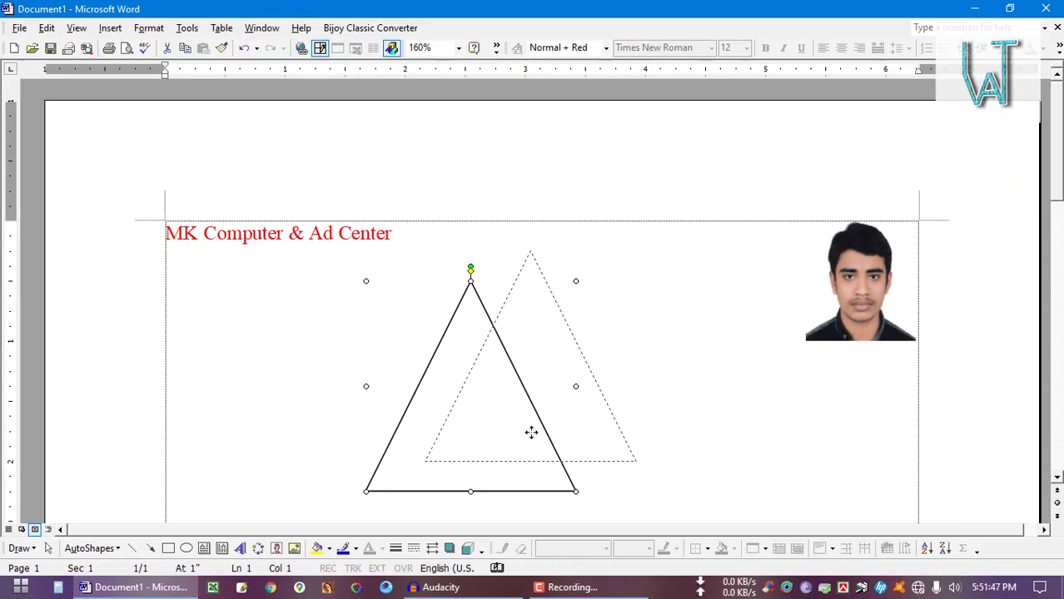
pyautogui.moveTo(531, 433); pyautogui.dragTo(533, 433)
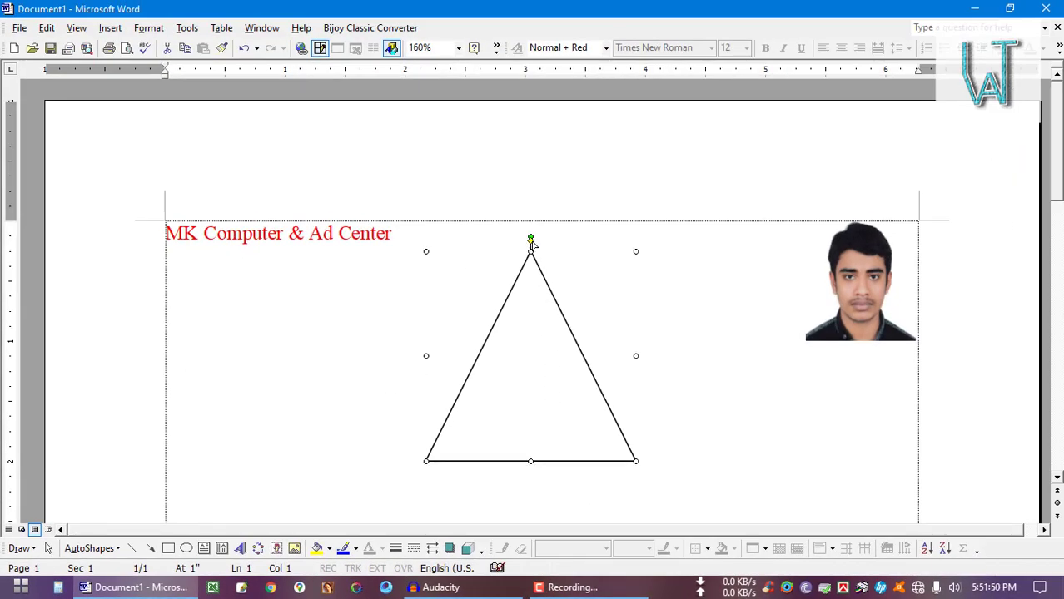
# Step: Try shifting the triangle's apex over the left and right ends of its base, and return it to the centre
pyautogui.moveTo(531, 241); pyautogui.dragTo(523, 356)
pyautogui.hotkey('ctrl', 'z')
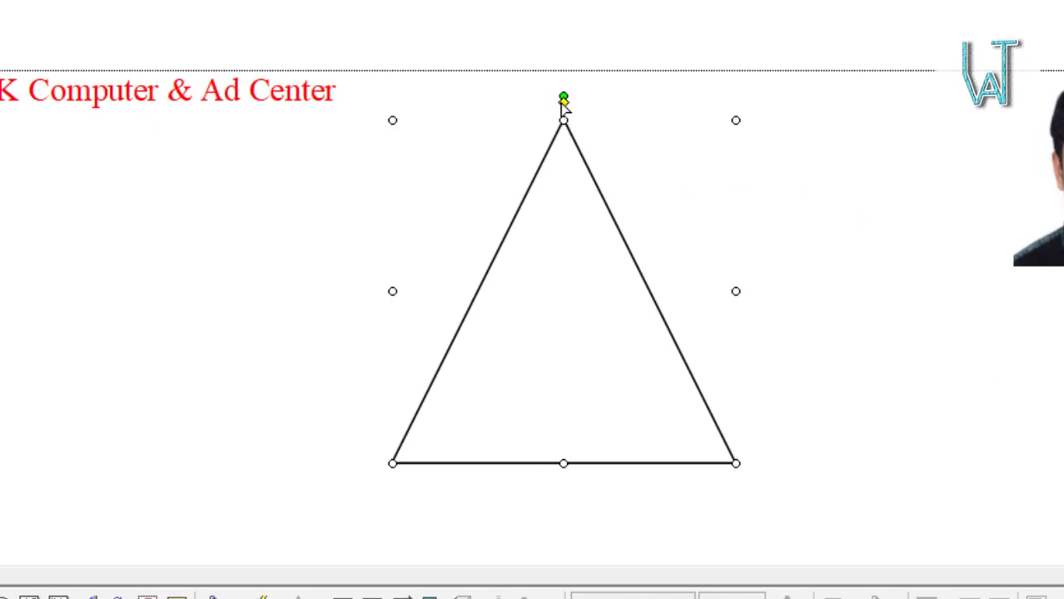
pyautogui.moveTo(564, 100); pyautogui.dragTo(357, 210)
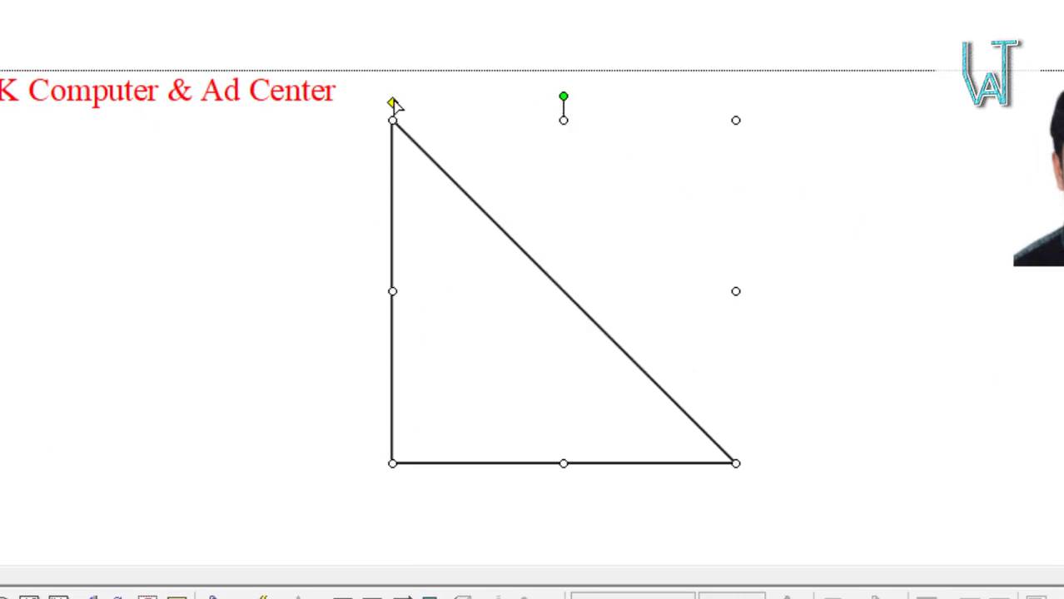
pyautogui.moveTo(396, 105); pyautogui.dragTo(759, 183)
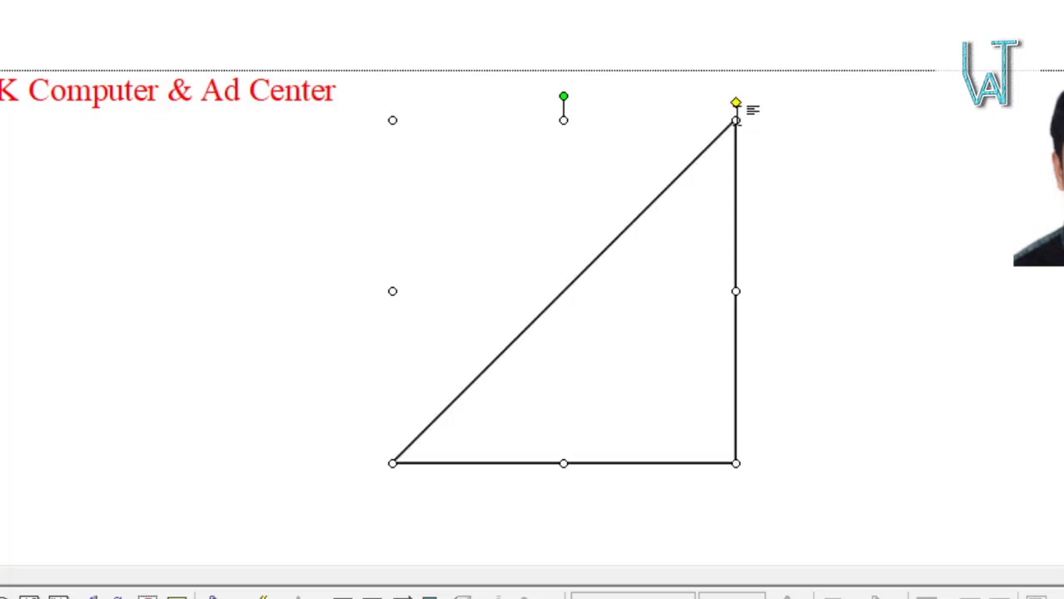
pyautogui.moveTo(735, 102); pyautogui.dragTo(565, 136)
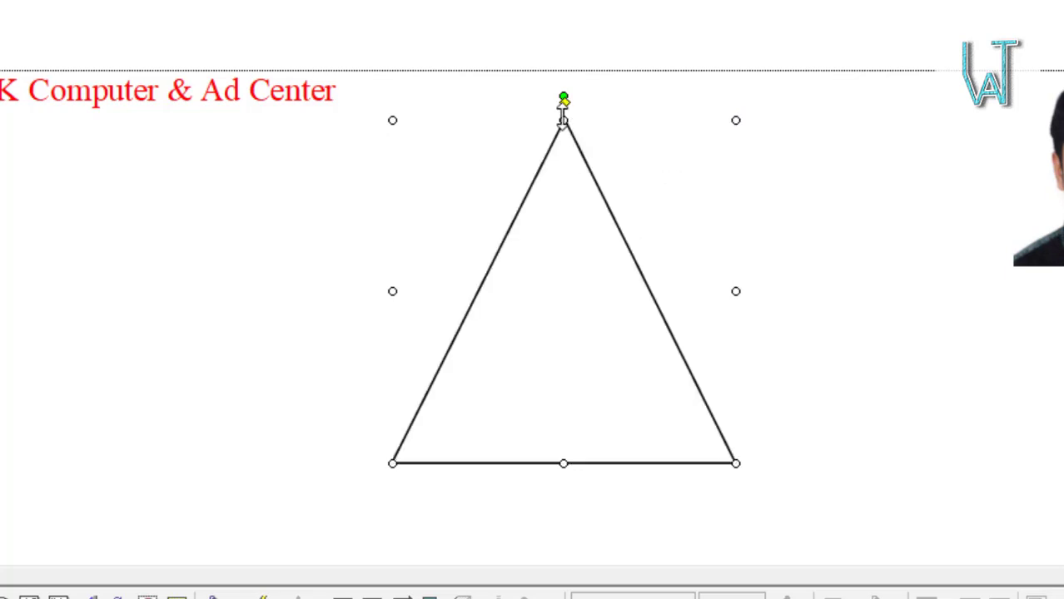
# Step: Rotate the triangle 90° clockwise and shift its apex to the upper end to make a right-angled triangle
pyautogui.moveTo(563, 99); pyautogui.dragTo(826, 287)
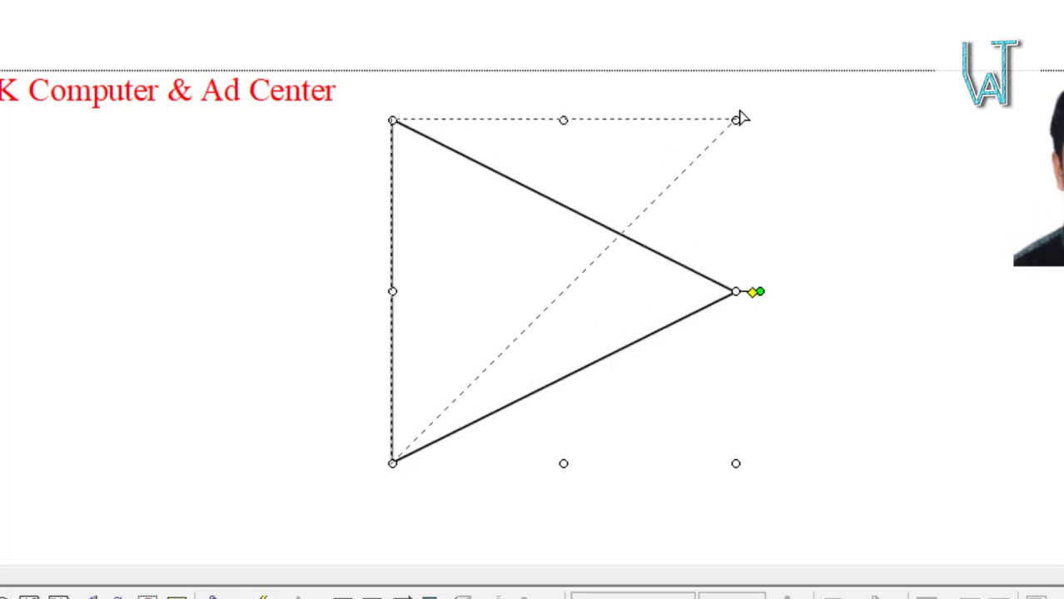
pyautogui.moveTo(740, 119); pyautogui.dragTo(740, 120)
pyautogui.click(847, 271)
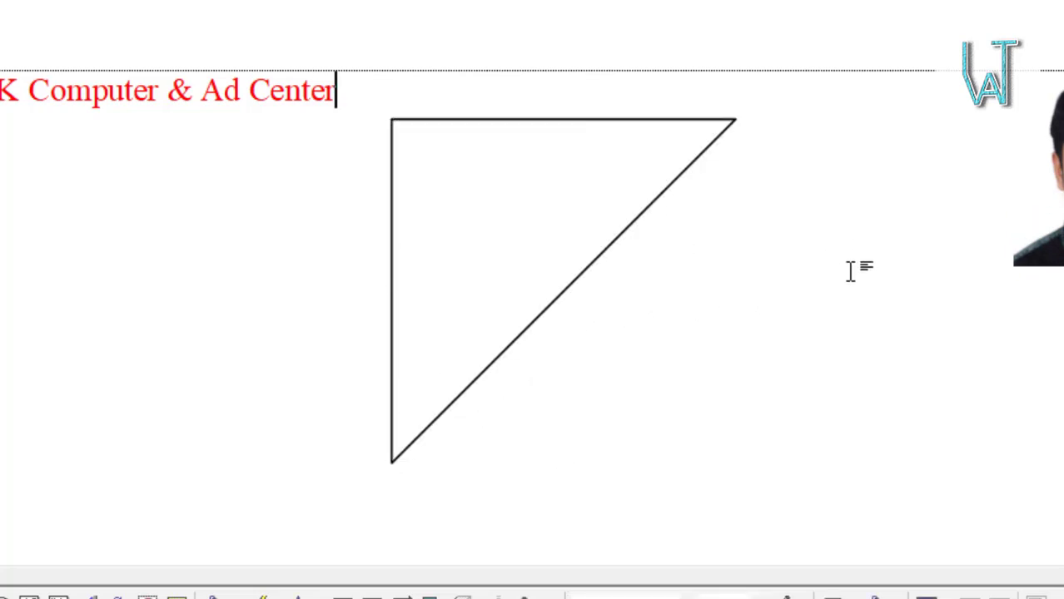
pyautogui.click(473, 245)
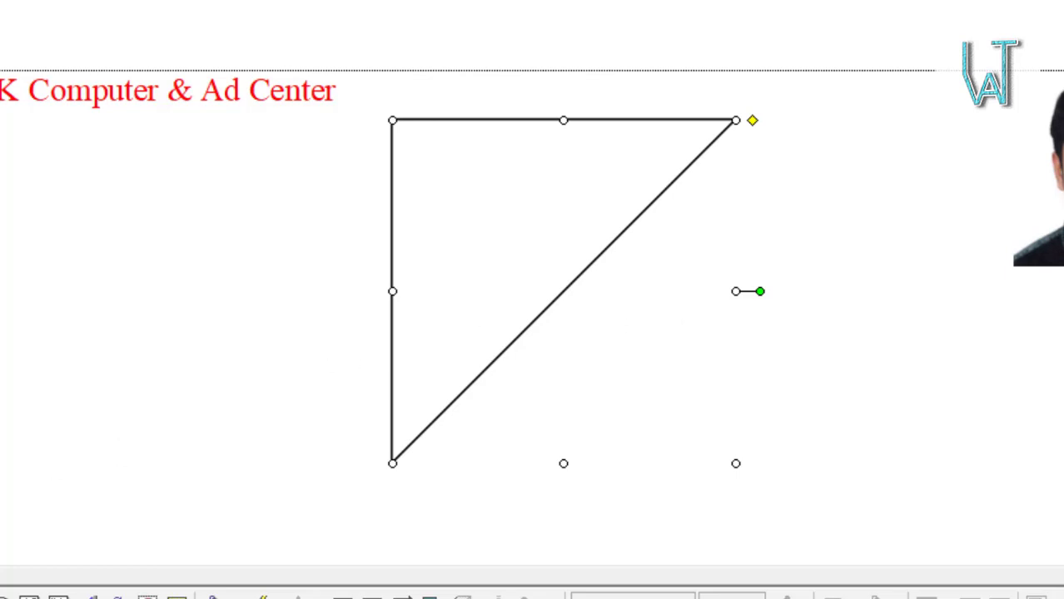
# Step: Draw a right block arrow about 2.4" wide by 1" tall beside the triangle, thicken its shaft, lengthen its head and place it below the heading
pyautogui.moveTo(0, 441)
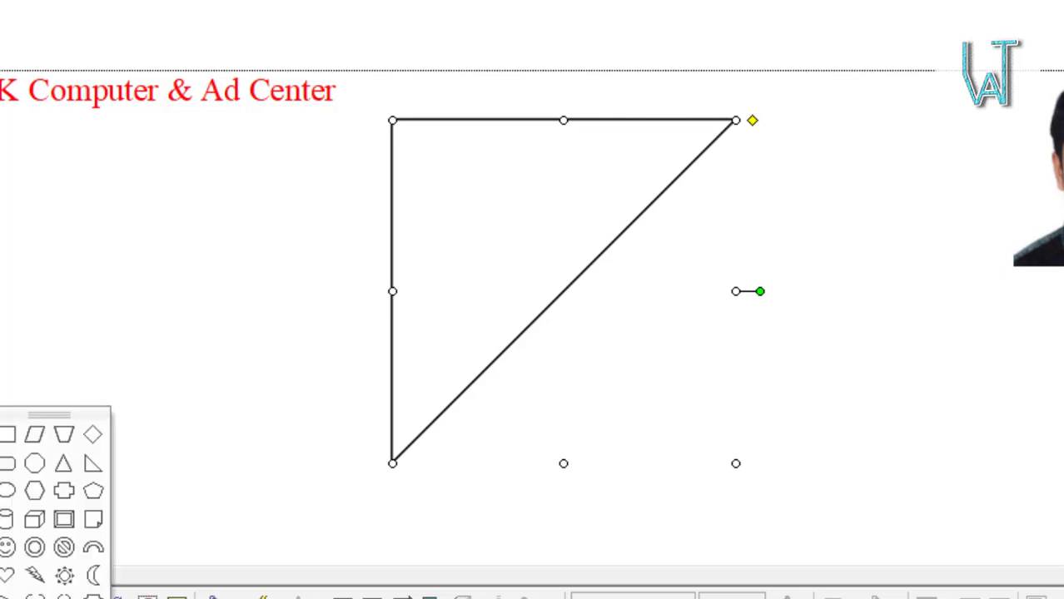
pyautogui.moveTo(14, 459)
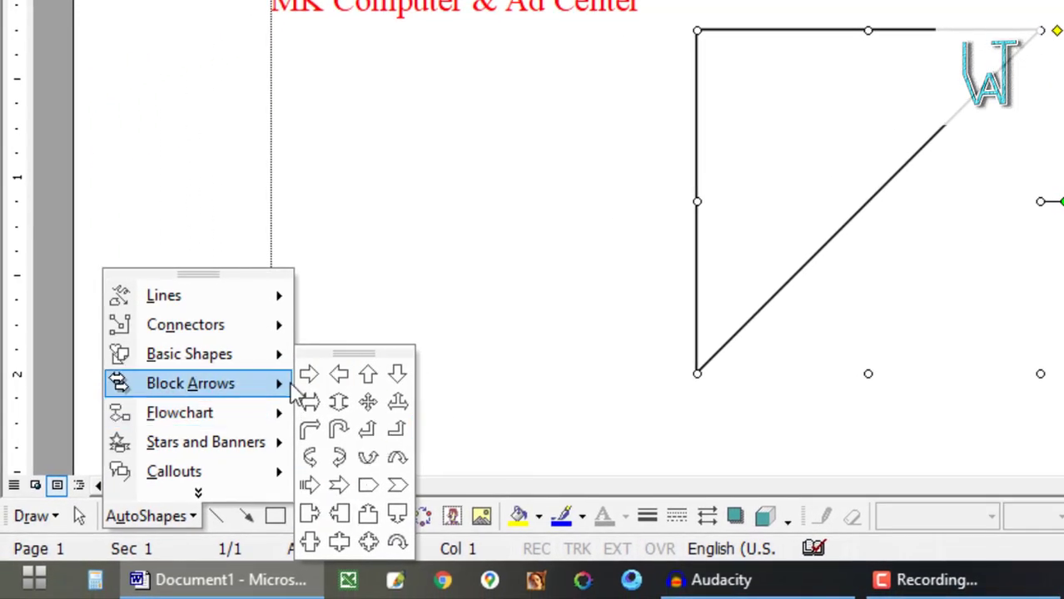
pyautogui.click(307, 375)
pyautogui.moveTo(386, 125); pyautogui.dragTo(754, 360)
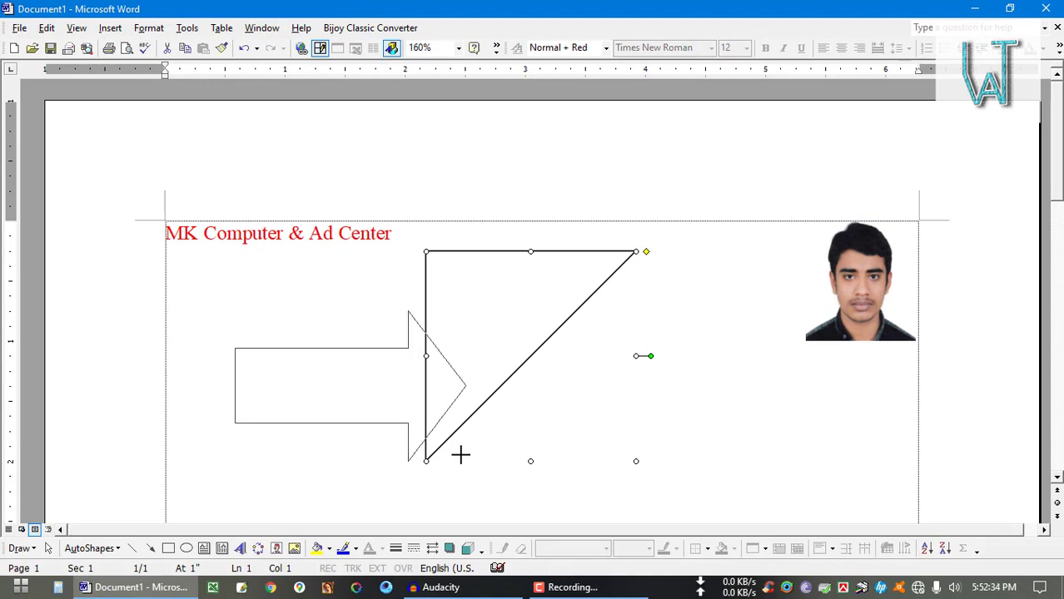
pyautogui.moveTo(461, 454); pyautogui.dragTo(526, 431)
pyautogui.moveTo(382, 380); pyautogui.dragTo(281, 348)
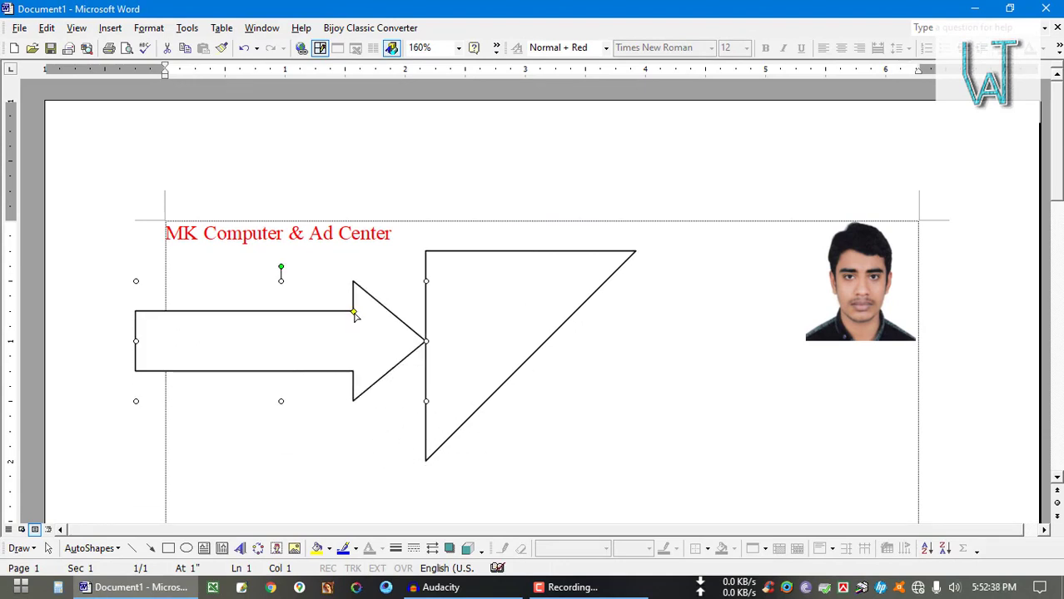
pyautogui.moveTo(354, 314); pyautogui.dragTo(333, 298)
pyautogui.moveTo(330, 337); pyautogui.dragTo(301, 329)
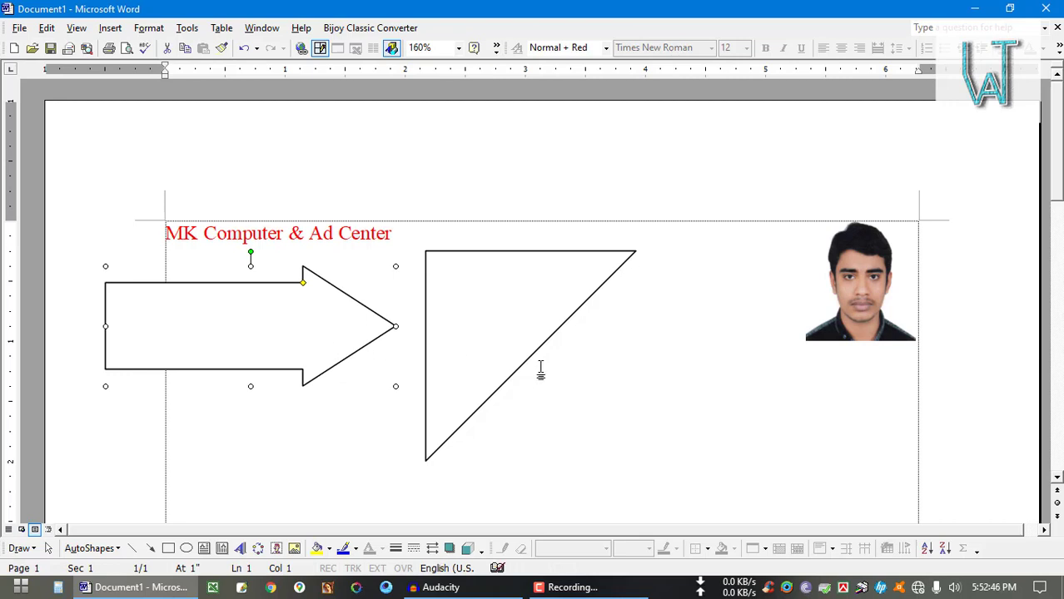
# Step: Open the WordArt Gallery, look over the available styles, and close it without choosing one
pyautogui.click(110, 27)
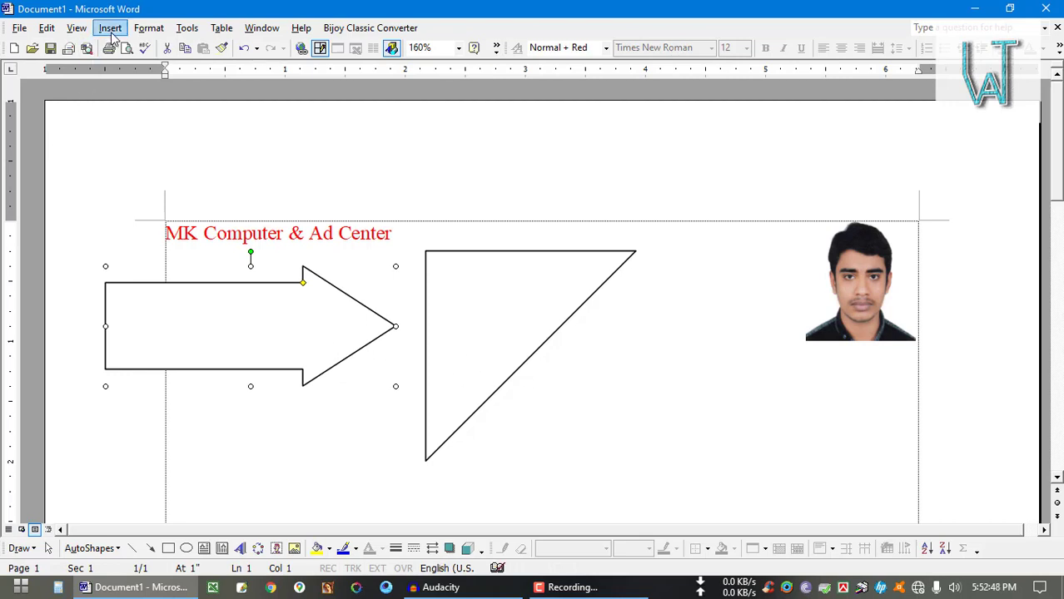
pyautogui.click(149, 184)
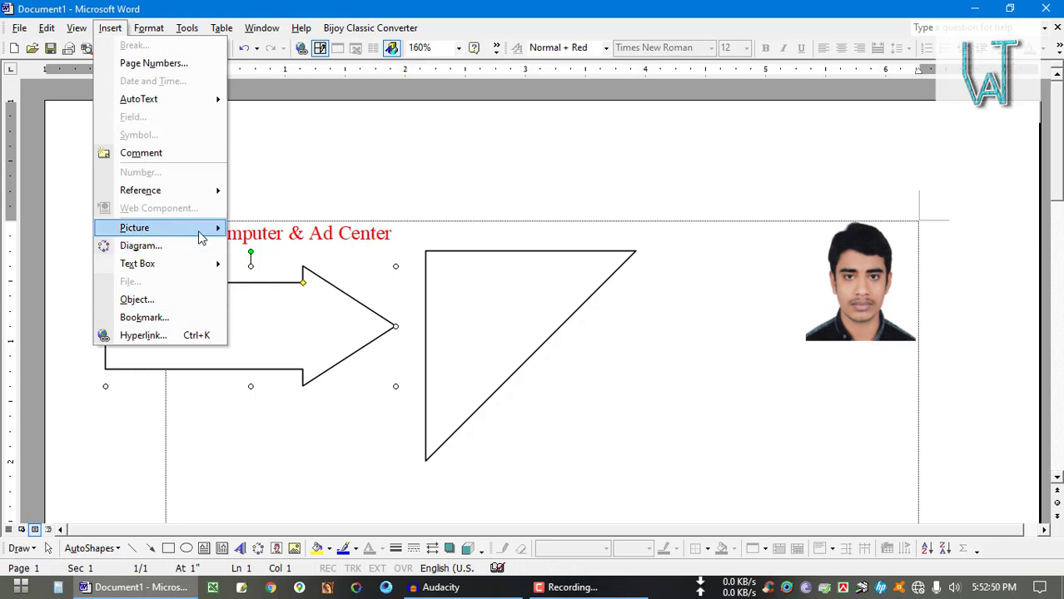
pyautogui.moveTo(200, 237)
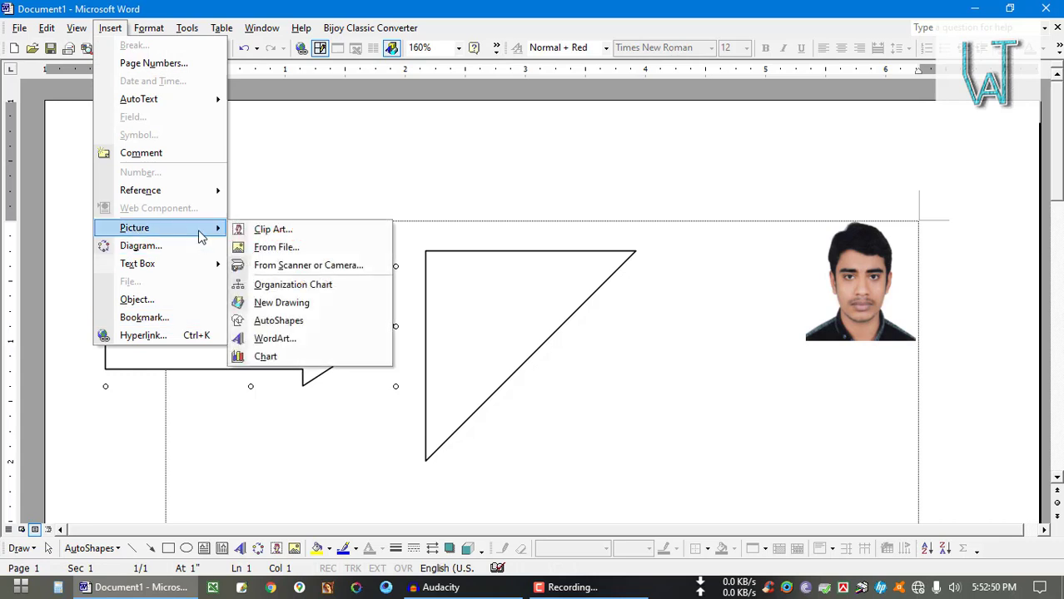
pyautogui.click(275, 337)
pyautogui.moveTo(515, 155); pyautogui.dragTo(556, 255)
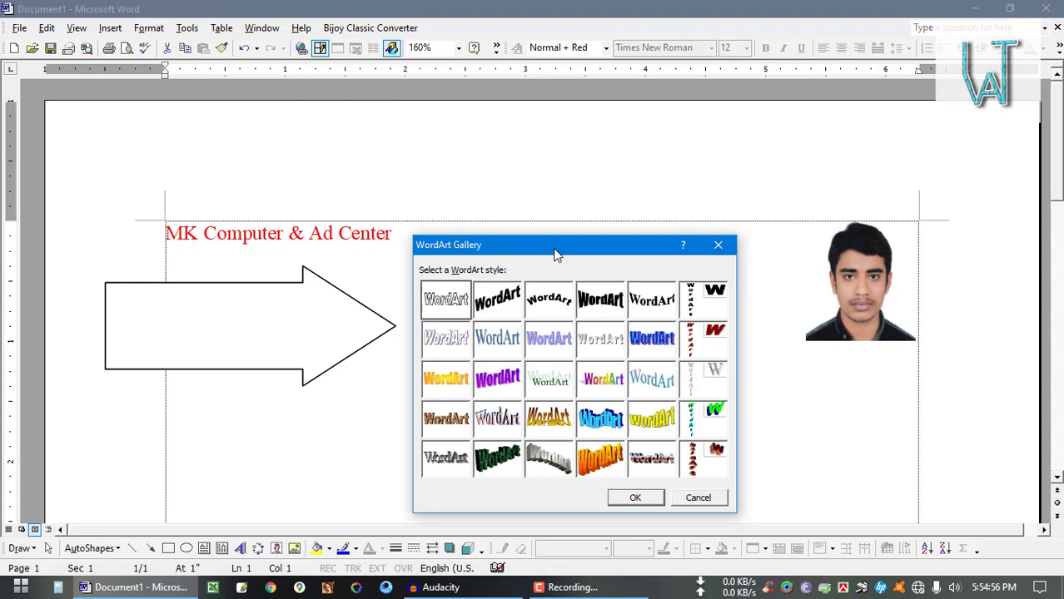
pyautogui.moveTo(555, 254); pyautogui.dragTo(539, 219)
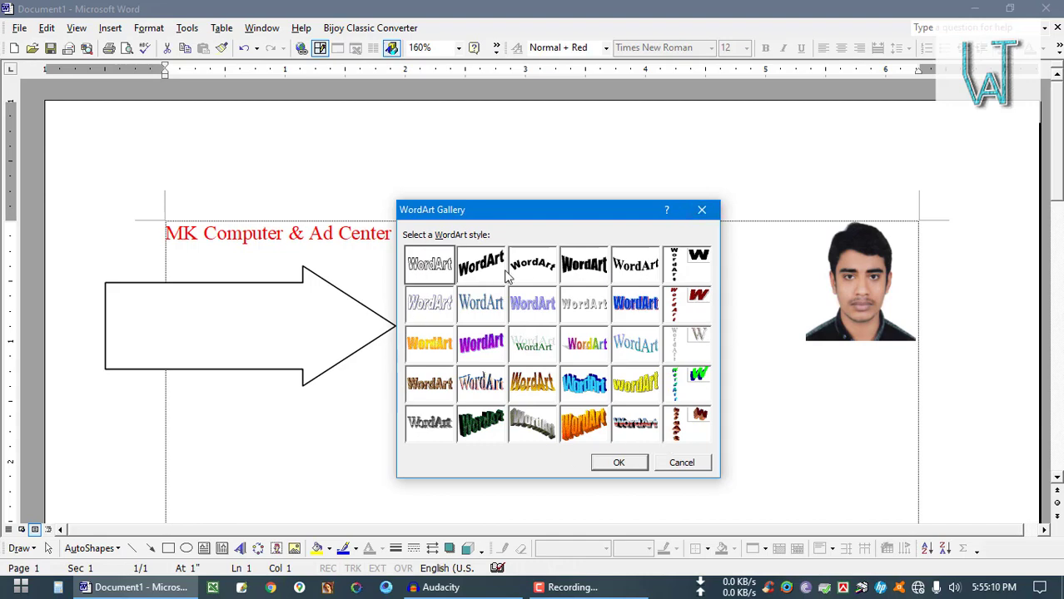
pyautogui.click(701, 210)
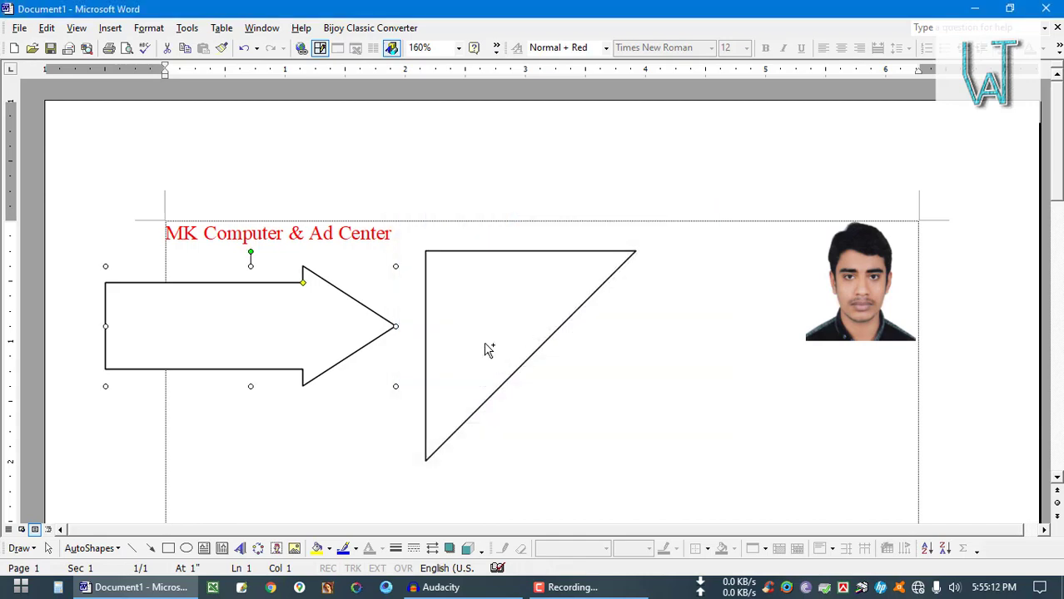
# Step: Delete the block arrow, the triangle and the photo so that only the red heading is left on the page
pyautogui.hotkey('ctrl', 'a')
pyautogui.click(418, 247)
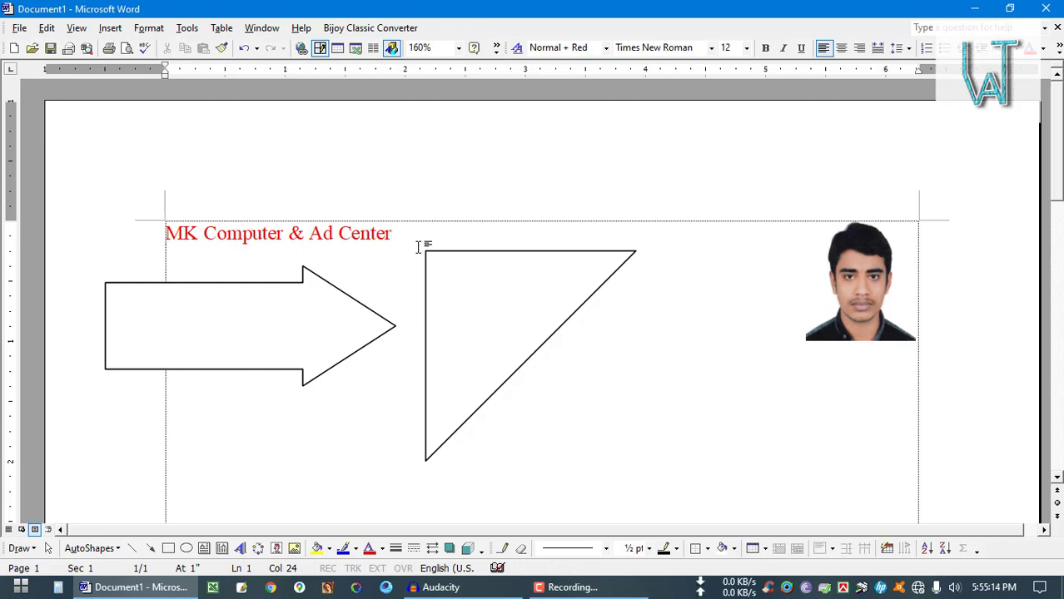
pyautogui.click(306, 326)
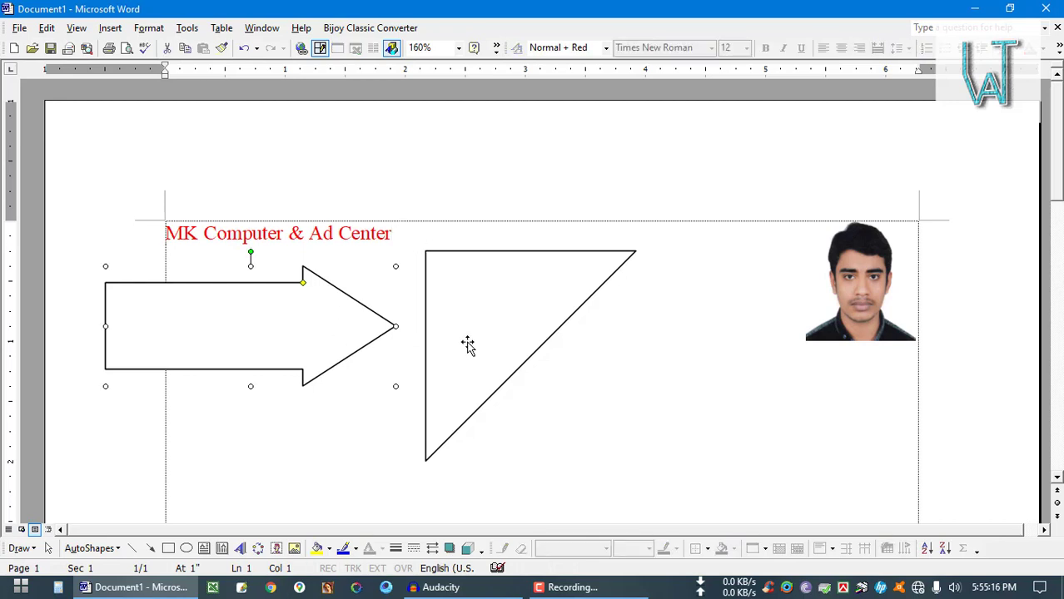
pyautogui.press('Delete')
pyautogui.click(467, 344)
pyautogui.press('Delete')
pyautogui.click(833, 287)
pyautogui.press('Delete')
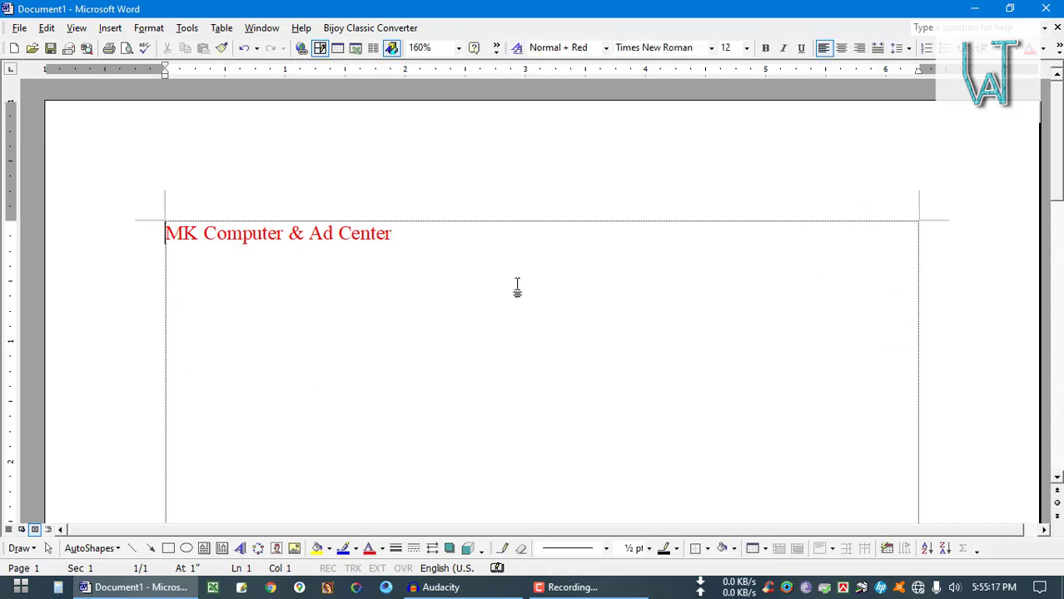
# Step: Convert the heading "MK Computer & Ad Center" into WordArt using the black arched style from the gallery's first row
pyautogui.click(109, 236)
pyautogui.click(418, 266)
pyautogui.click(138, 243)
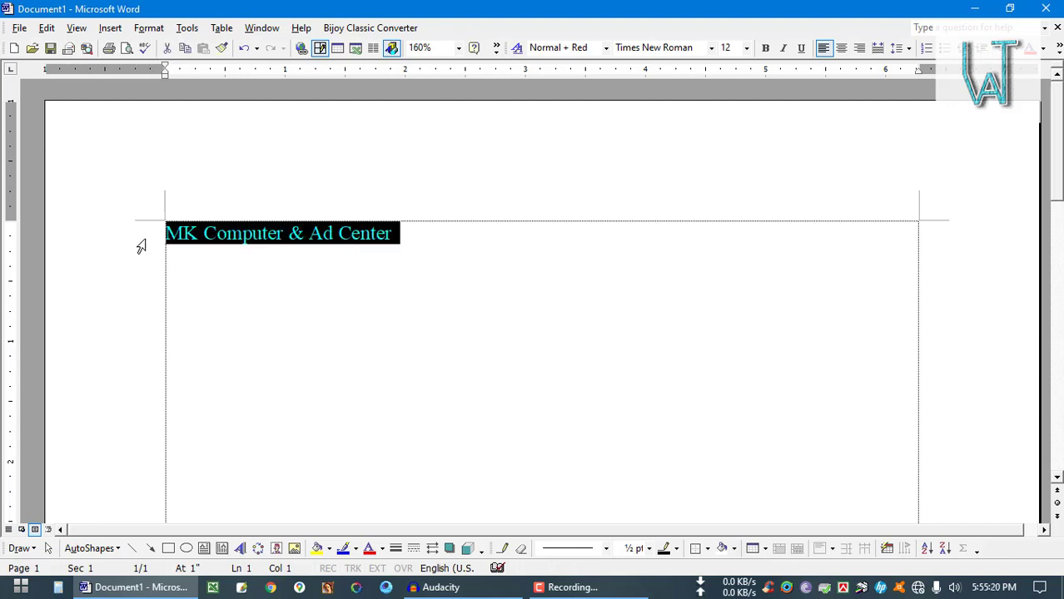
pyautogui.click(240, 548)
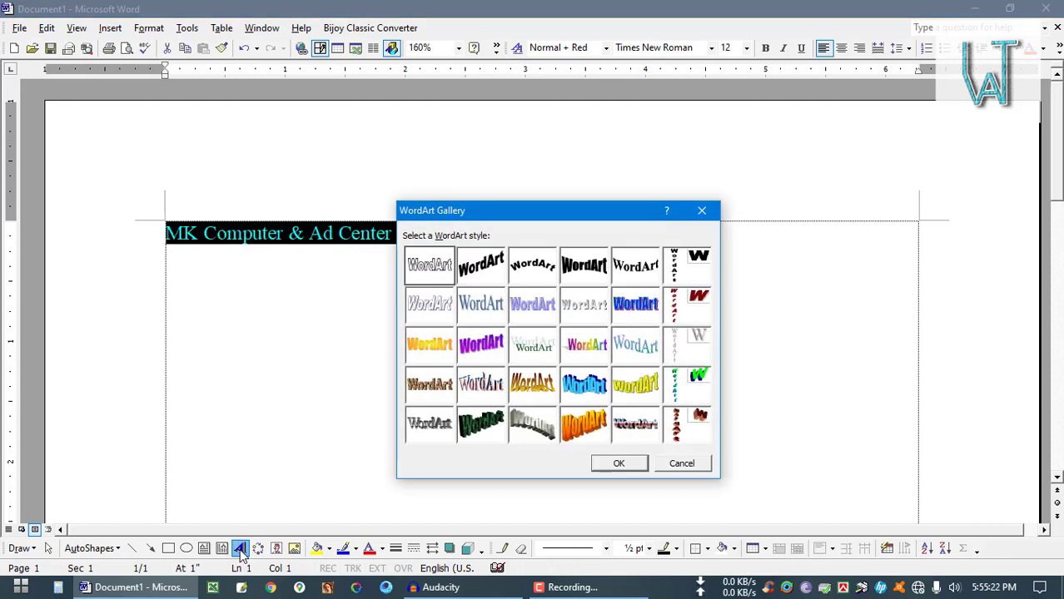
pyautogui.moveTo(583, 208); pyautogui.dragTo(737, 165)
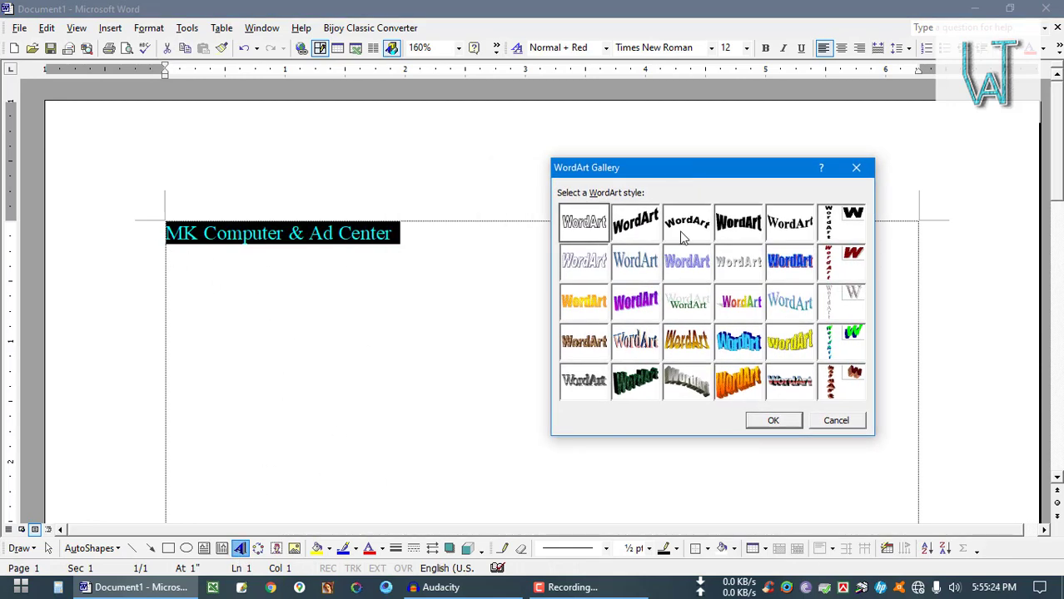
pyautogui.click(681, 228)
pyautogui.click(771, 422)
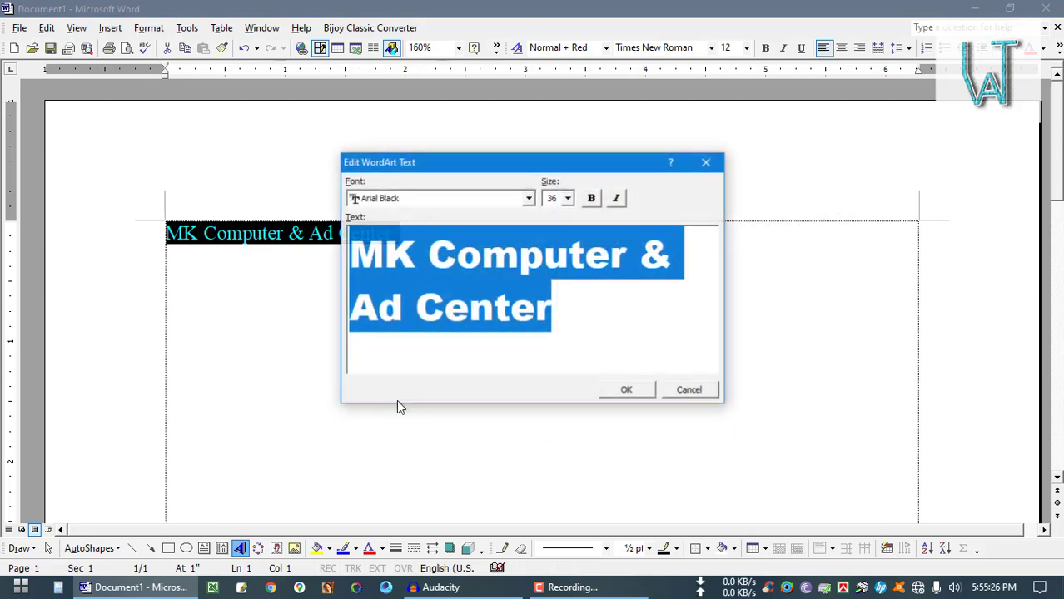
pyautogui.click(625, 390)
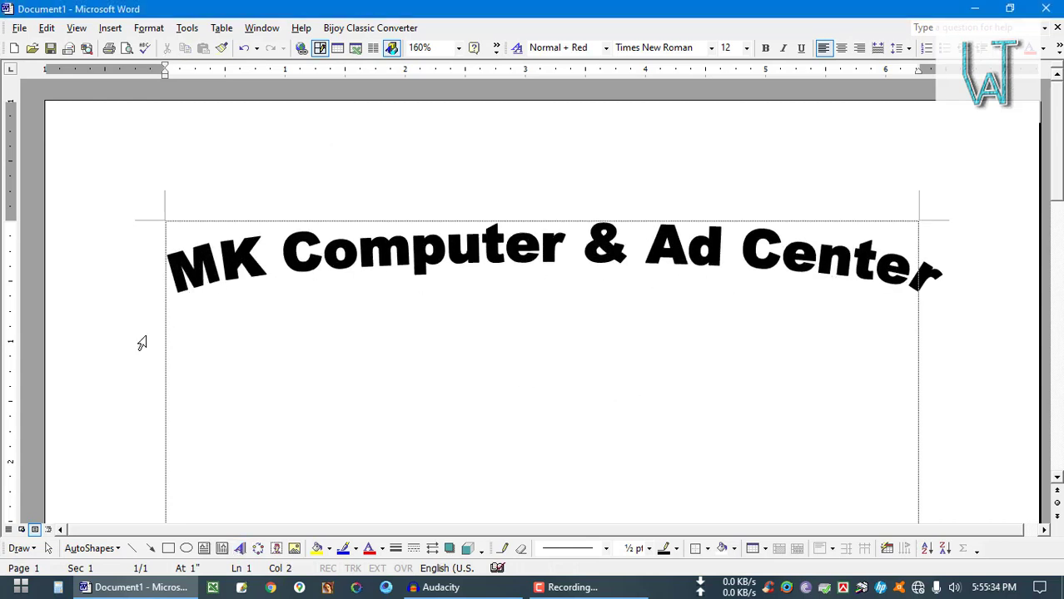
# Step: Stretch the WordArt to about 2.5" tall for a deeper arch and narrow it to about 6.1" to fit between the margins
pyautogui.scroll(-1, 475, 313)
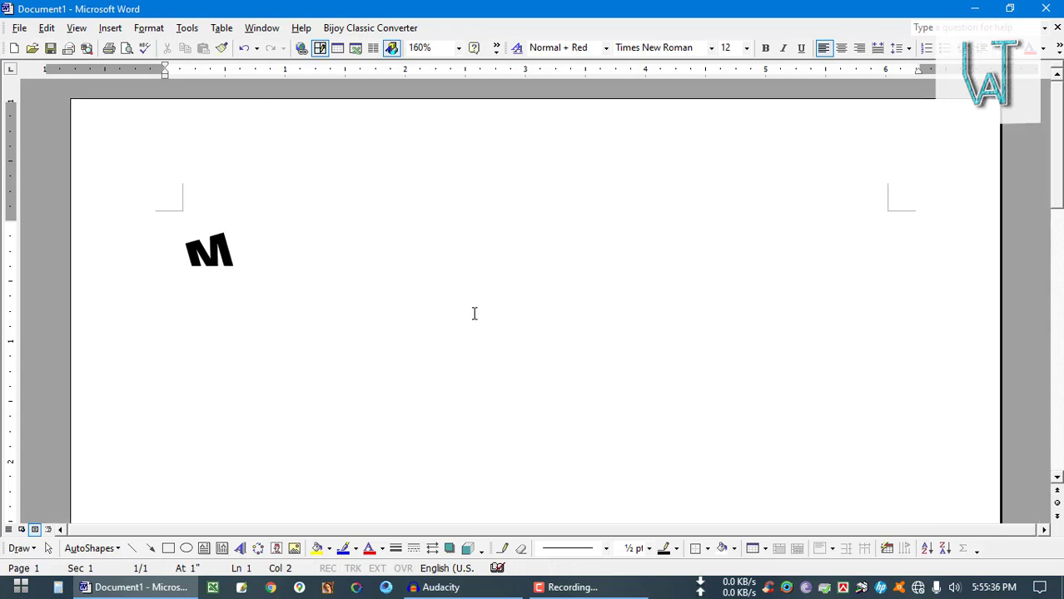
pyautogui.scroll(-3, 474, 314)
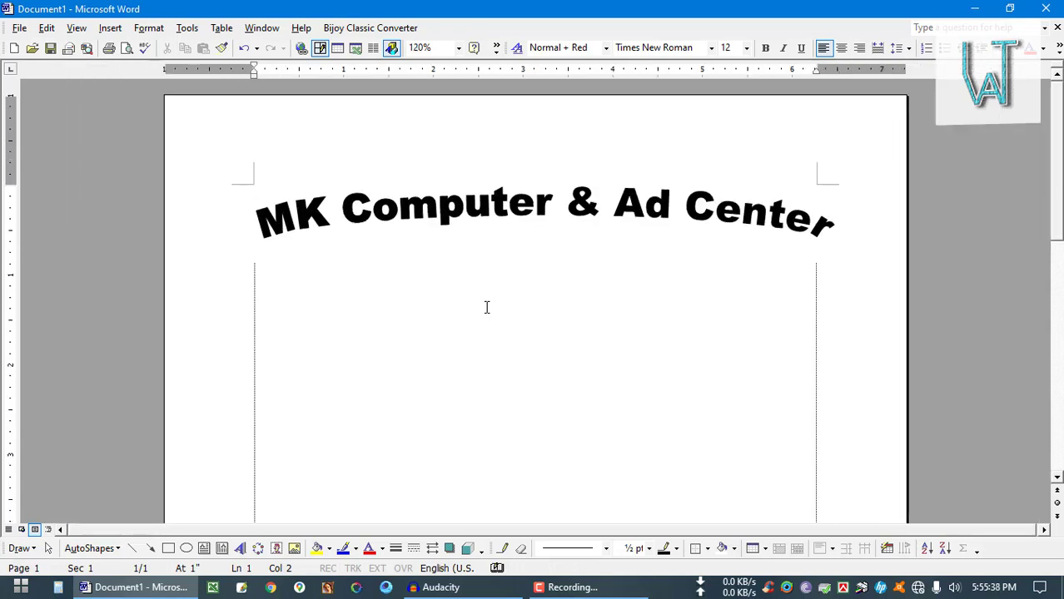
pyautogui.click(503, 221)
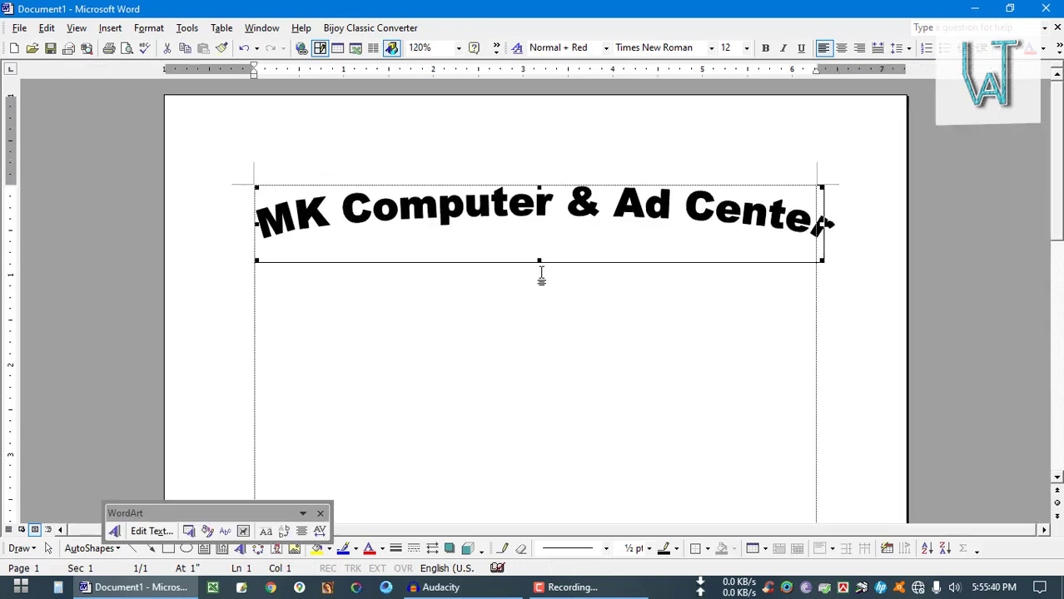
pyautogui.moveTo(540, 262); pyautogui.dragTo(542, 407)
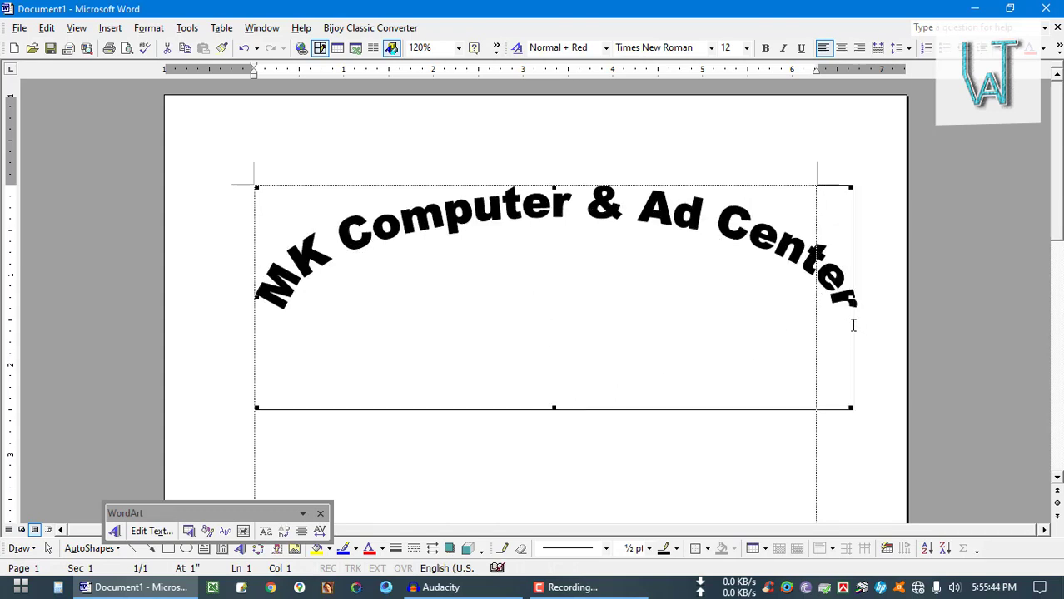
pyautogui.moveTo(851, 298); pyautogui.dragTo(805, 299)
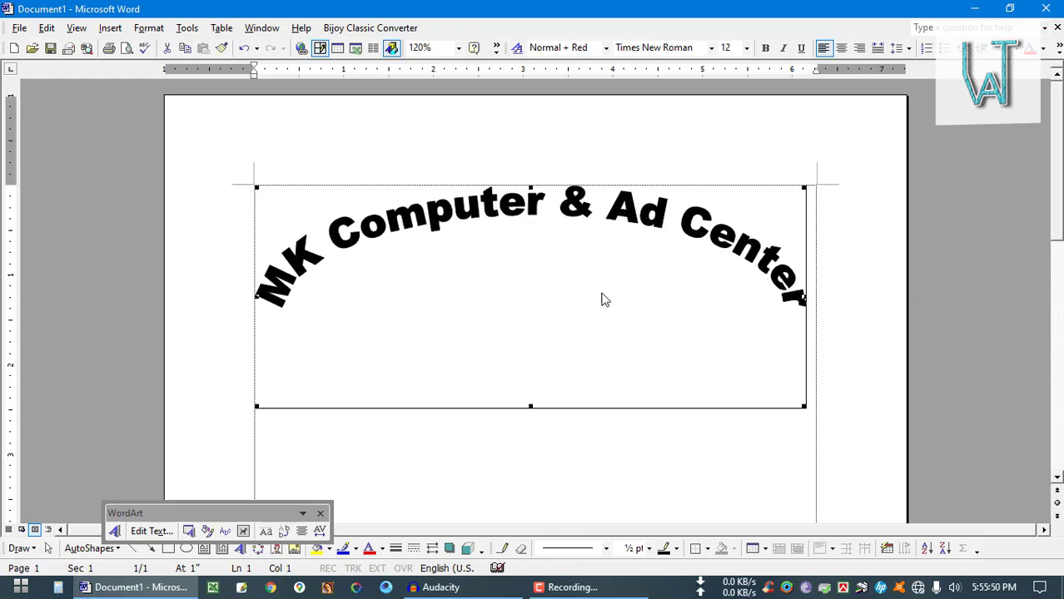
# Step: Set the WordArt's wrapping style to Behind text
pyautogui.rightClick(383, 237)
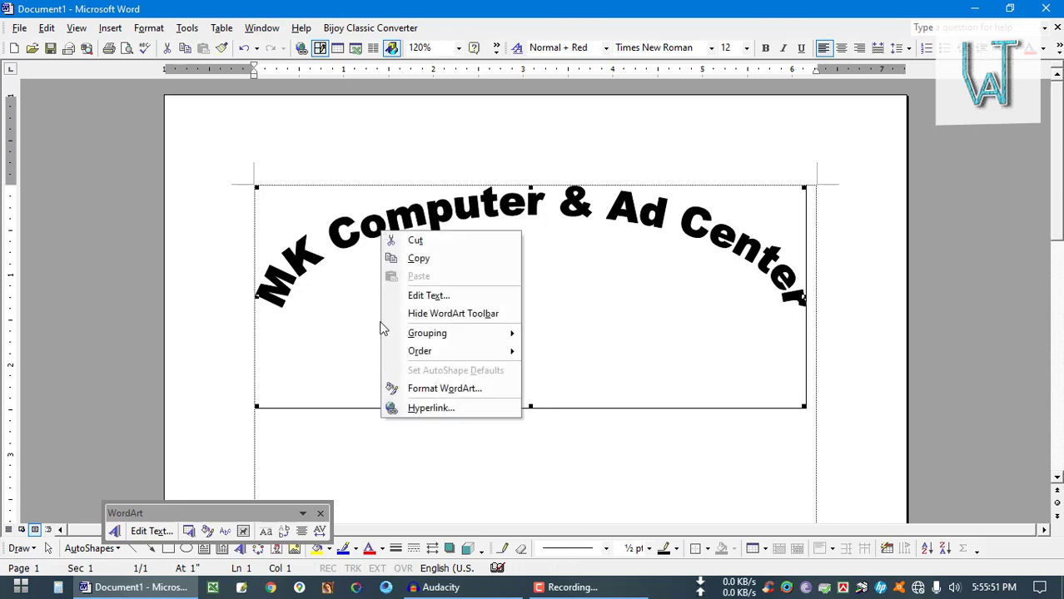
pyautogui.click(398, 387)
pyautogui.click(515, 165)
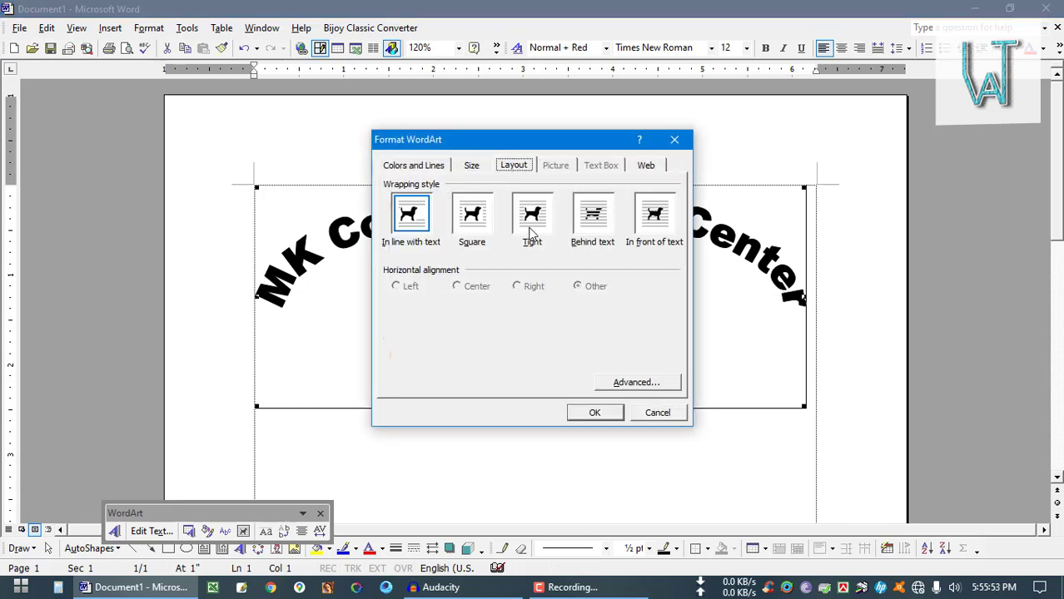
pyautogui.click(592, 216)
pyautogui.click(586, 405)
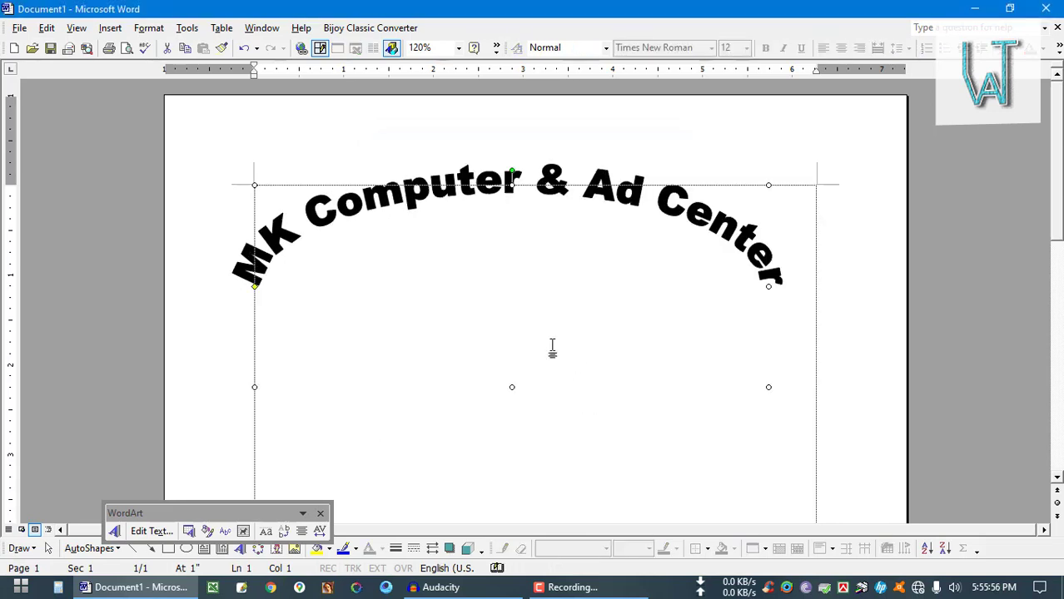
# Step: Resize the WordArt to about 5.2" wide by 2.9" tall and position it centrally between the side margins
pyautogui.moveTo(420, 209)
pyautogui.mouseDown()
pyautogui.moveTo(400, 226)
pyautogui.moveTo(421, 215)
pyautogui.mouseUp()
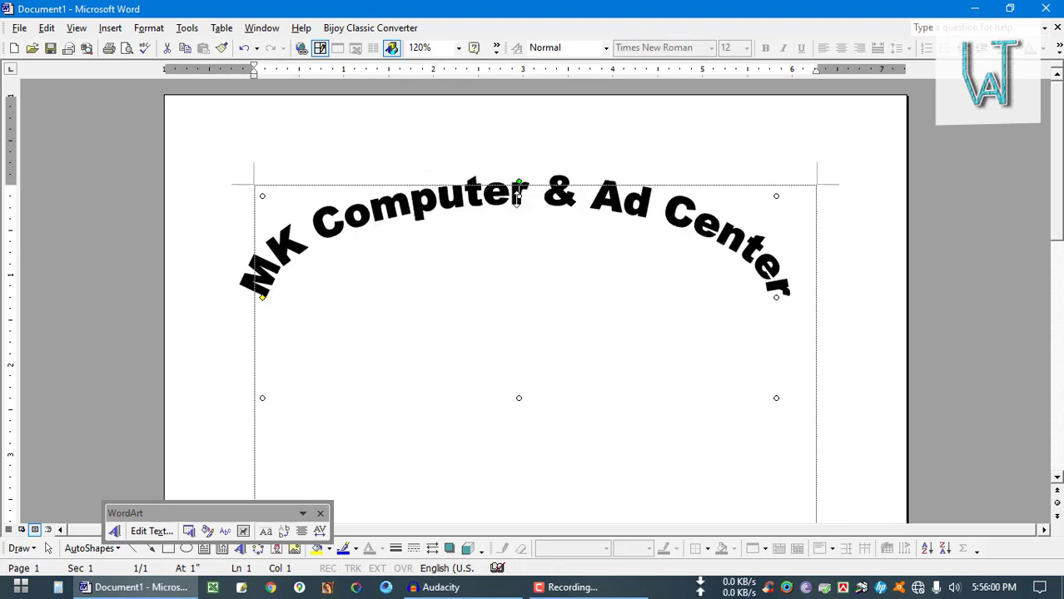
pyautogui.moveTo(518, 198); pyautogui.dragTo(515, 143)
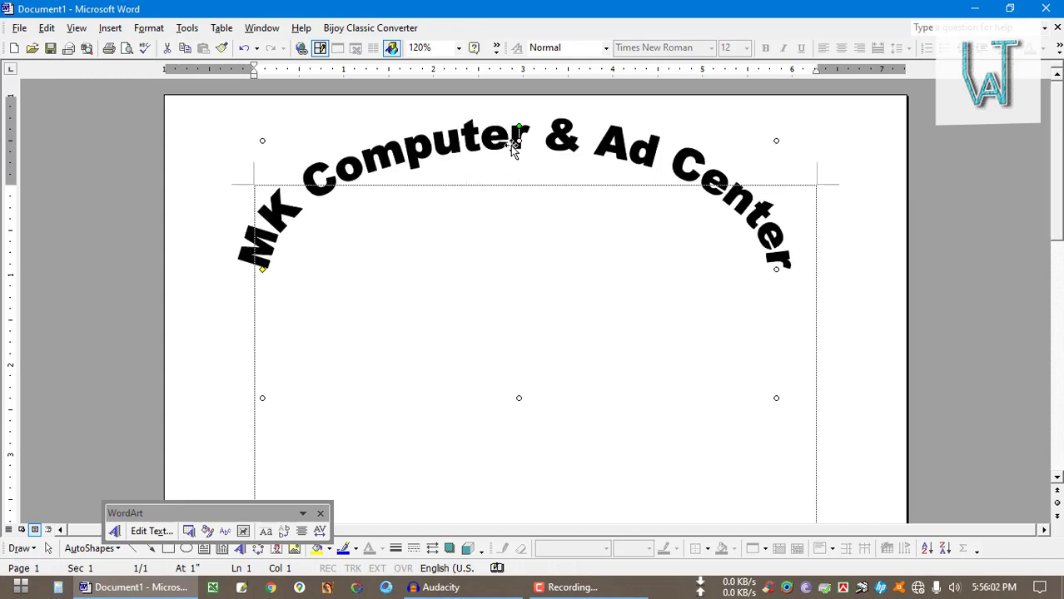
pyautogui.moveTo(405, 161); pyautogui.dragTo(463, 209)
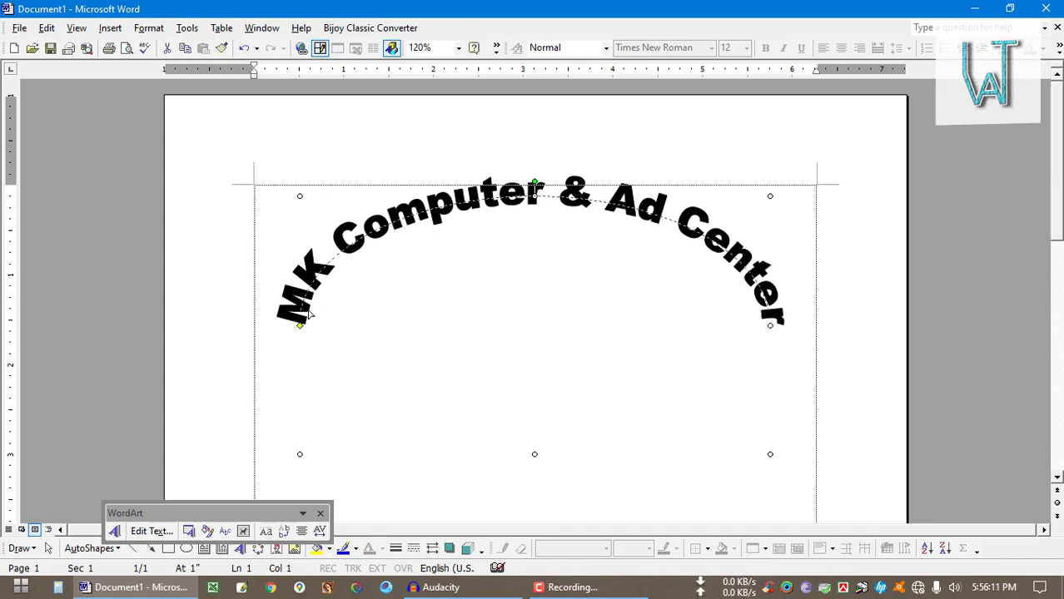
# Step: Flatten the WordArt's arch slightly and lower it to sit just below the top margin
pyautogui.moveTo(301, 326); pyautogui.dragTo(306, 296)
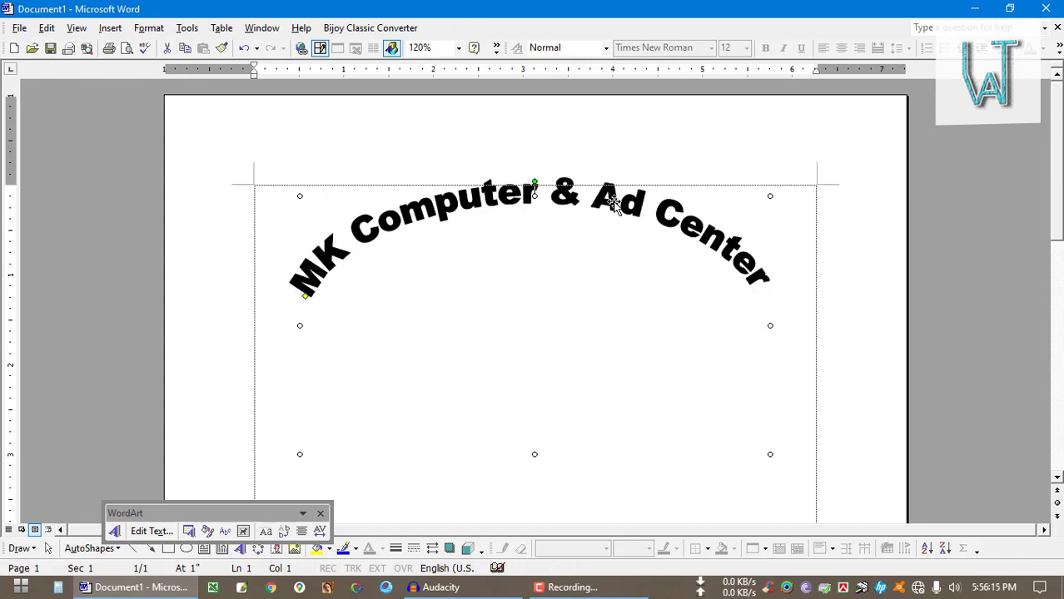
pyautogui.moveTo(616, 206); pyautogui.dragTo(614, 220)
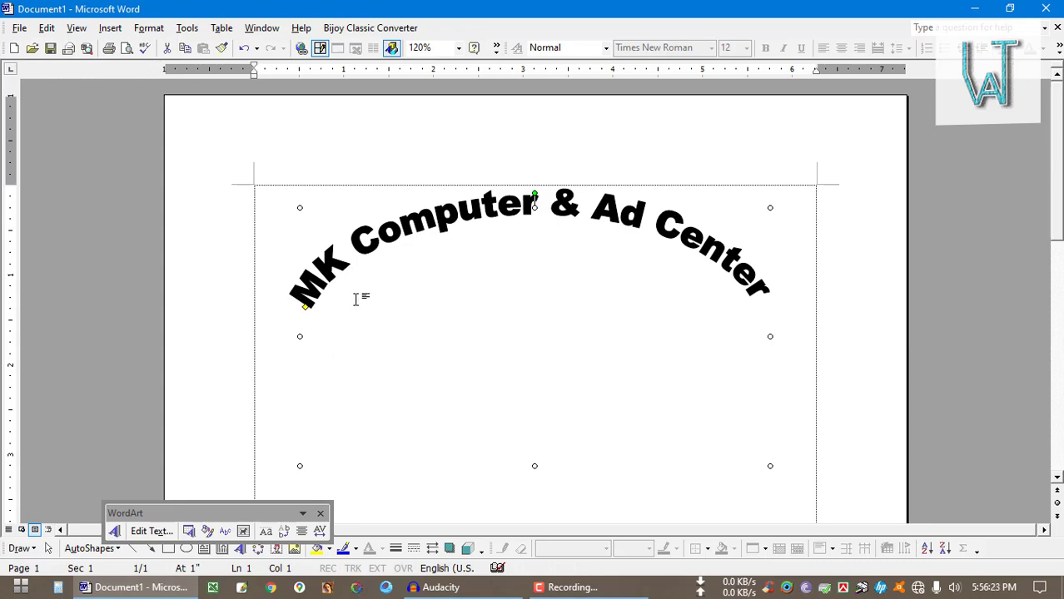
# Step: Undo the arched WordArt's edits and its insertion, back to the selected plain text "MK Computer & Ad Center"
pyautogui.click(393, 304)
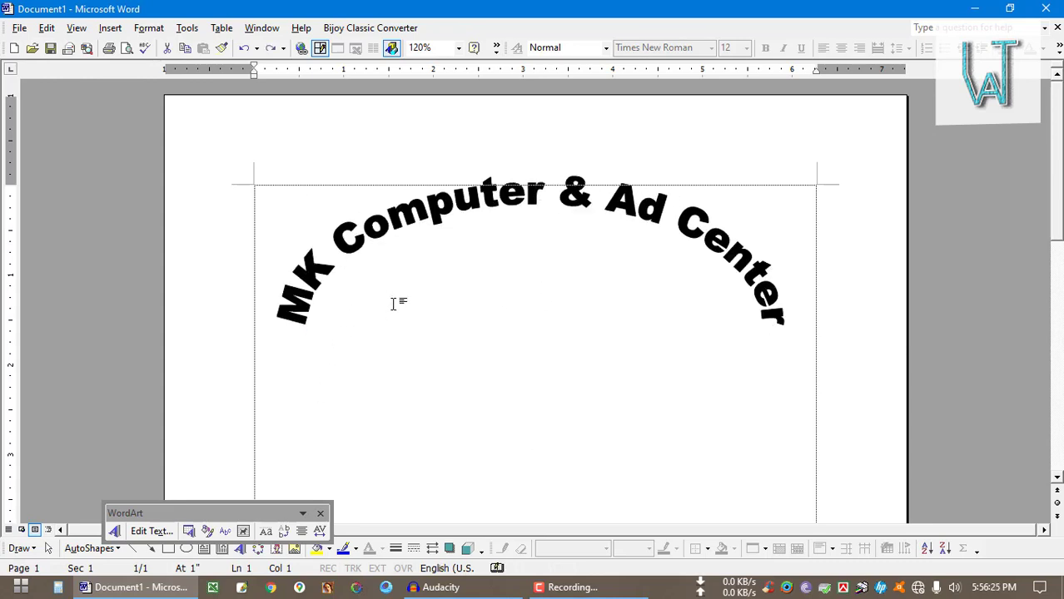
pyautogui.click(393, 304)
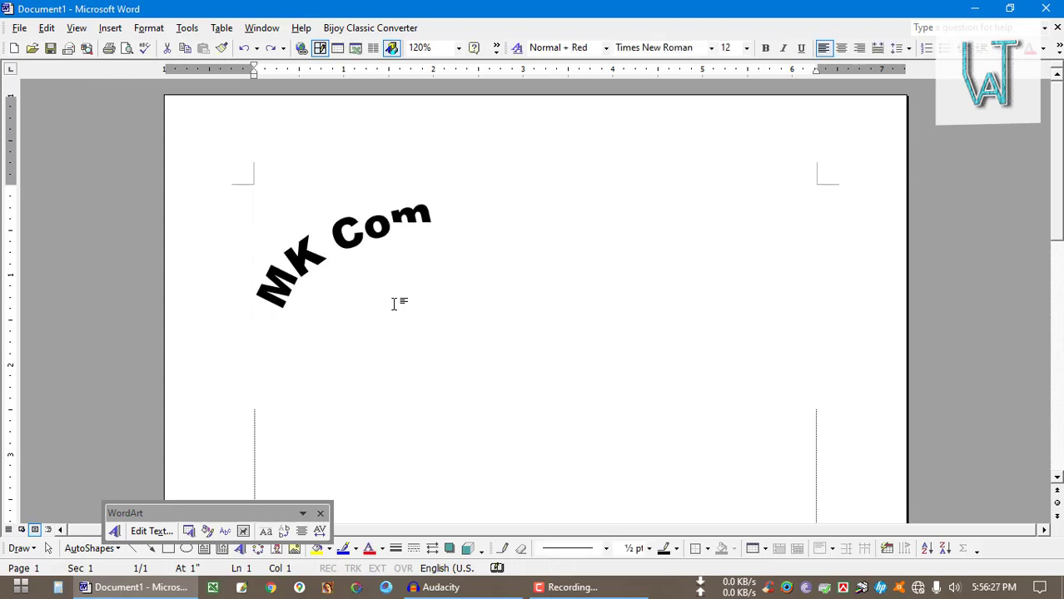
pyautogui.hotkey('ctrl', 'z')
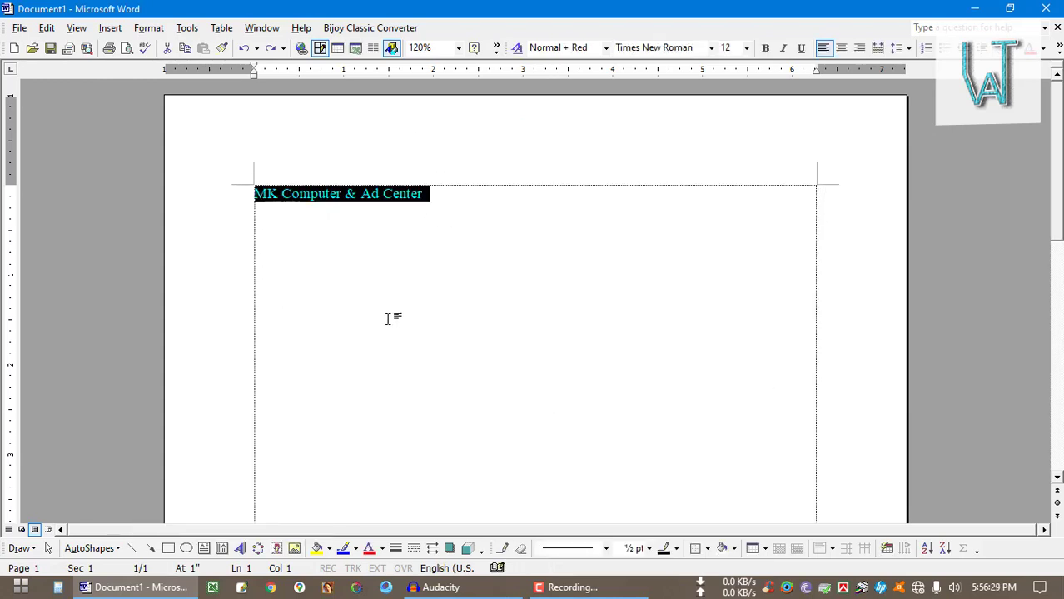
# Step: Convert the selected text "MK Computer & Ad Center" to WordArt using the rainbow style with a slanted shadow, third row, fourth column
pyautogui.click(240, 548)
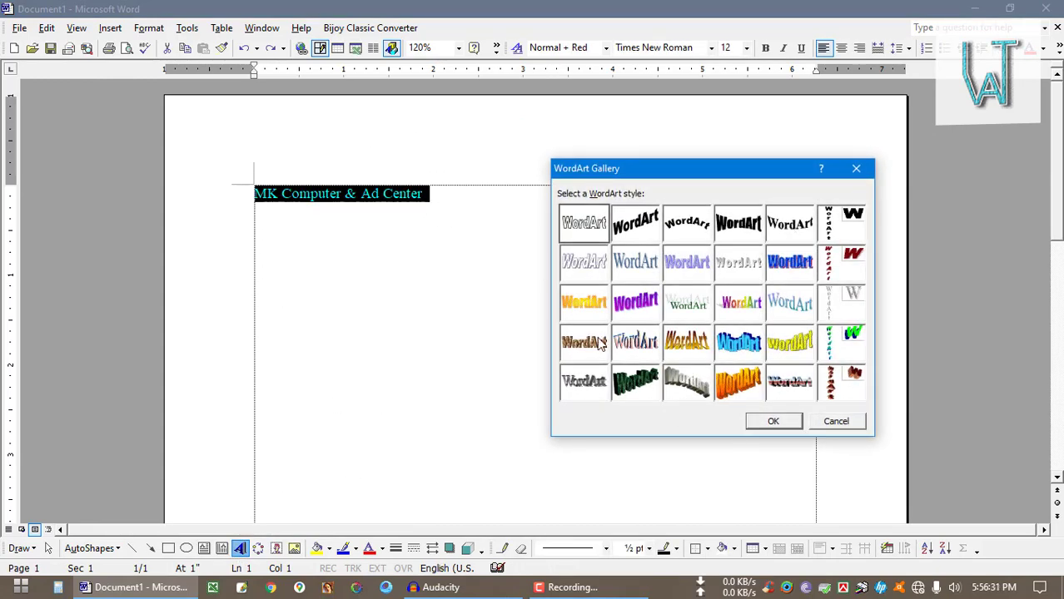
pyautogui.click(742, 308)
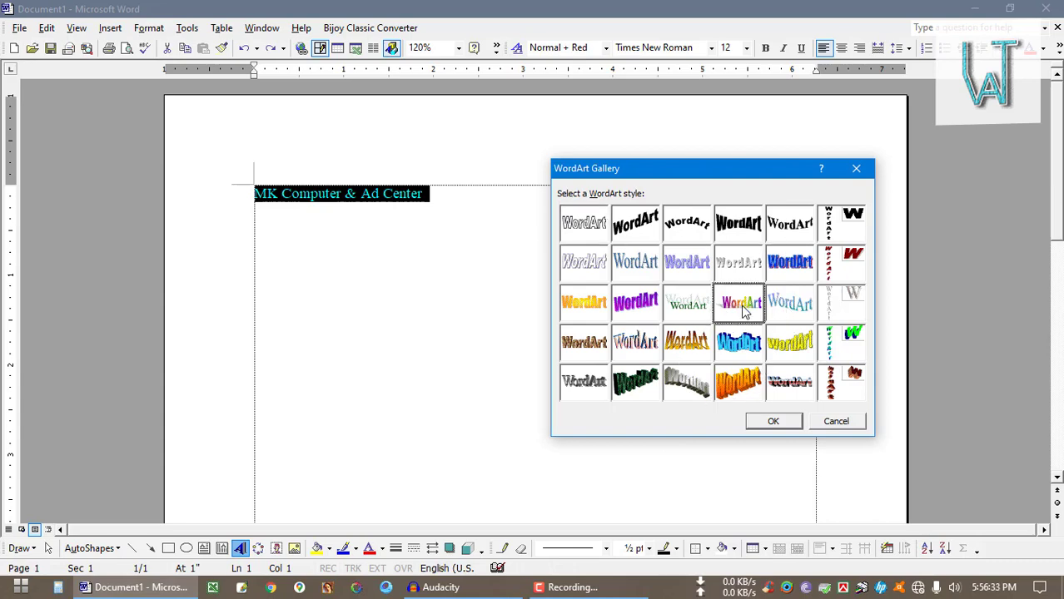
pyautogui.click(767, 420)
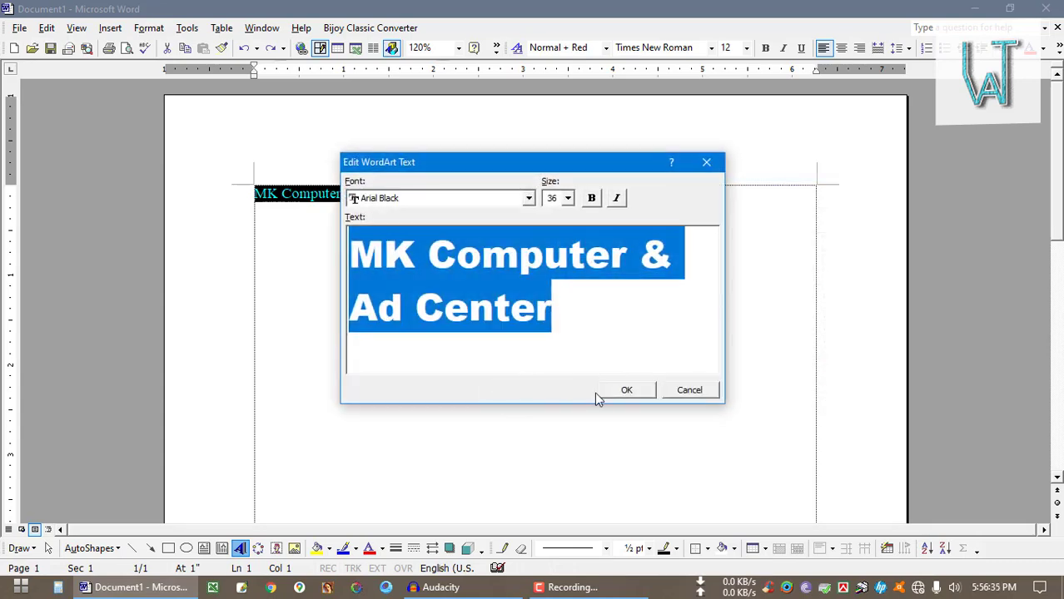
pyautogui.click(601, 391)
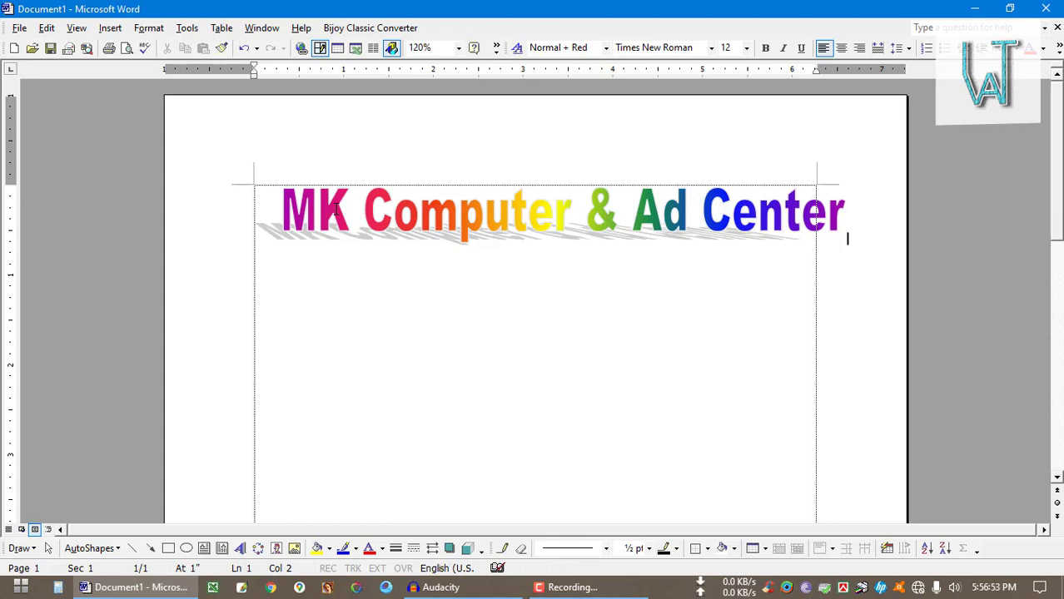
pyautogui.click(111, 32)
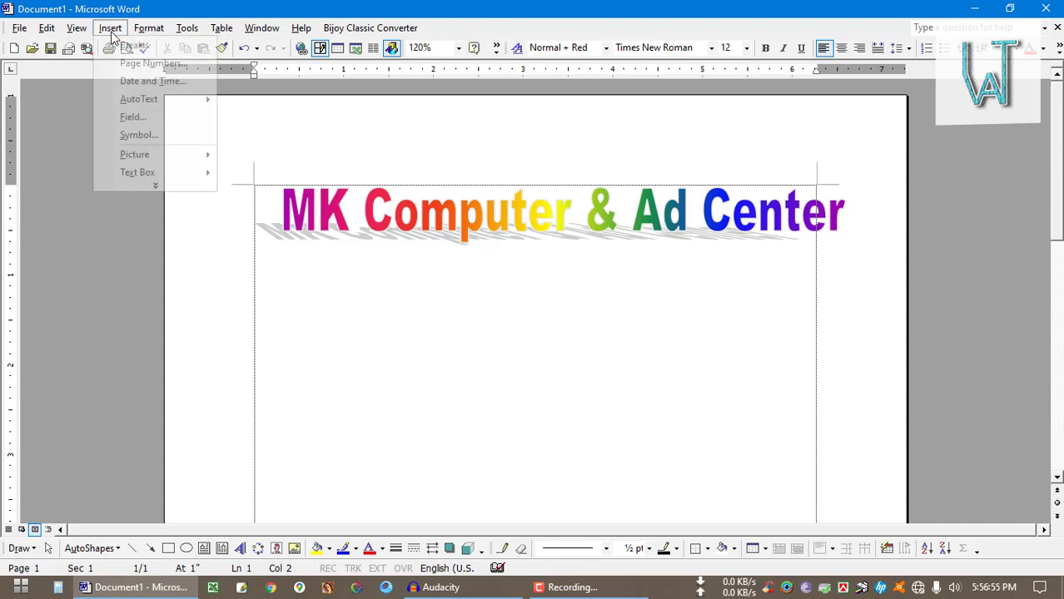
pyautogui.click(124, 186)
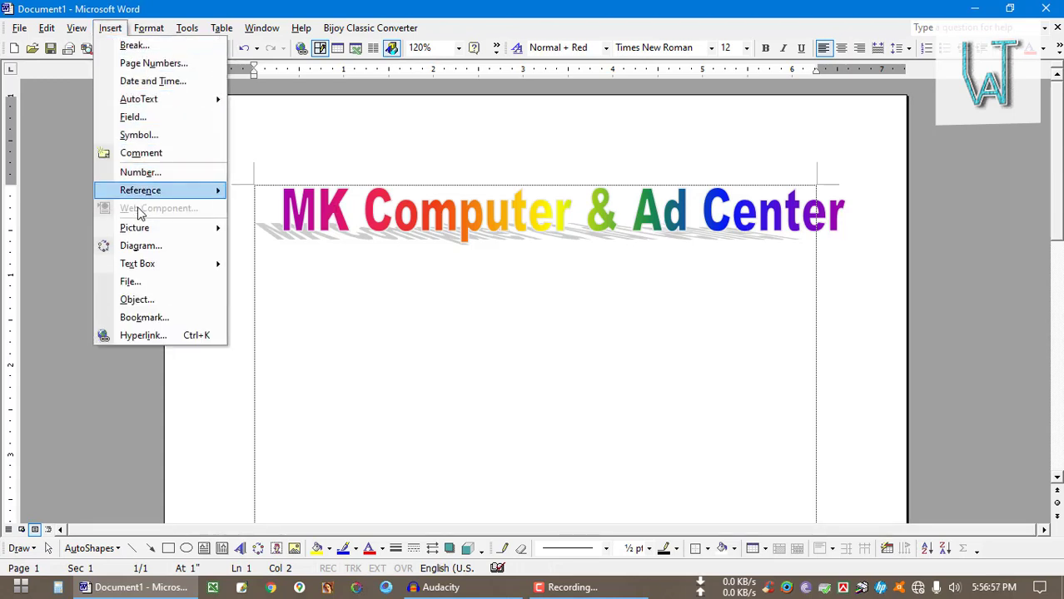
pyautogui.moveTo(219, 236)
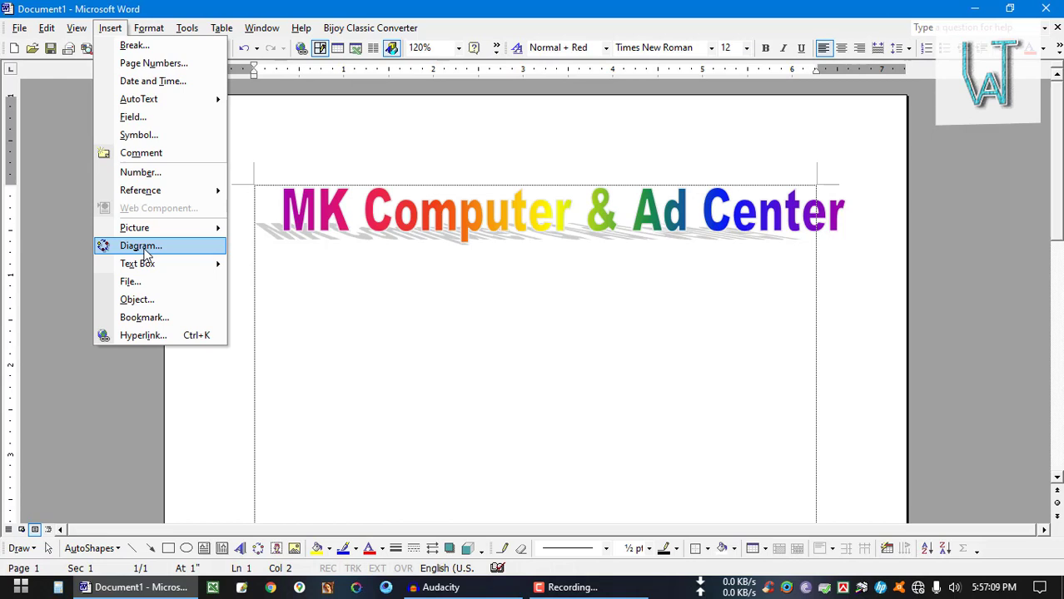
pyautogui.click(570, 589)
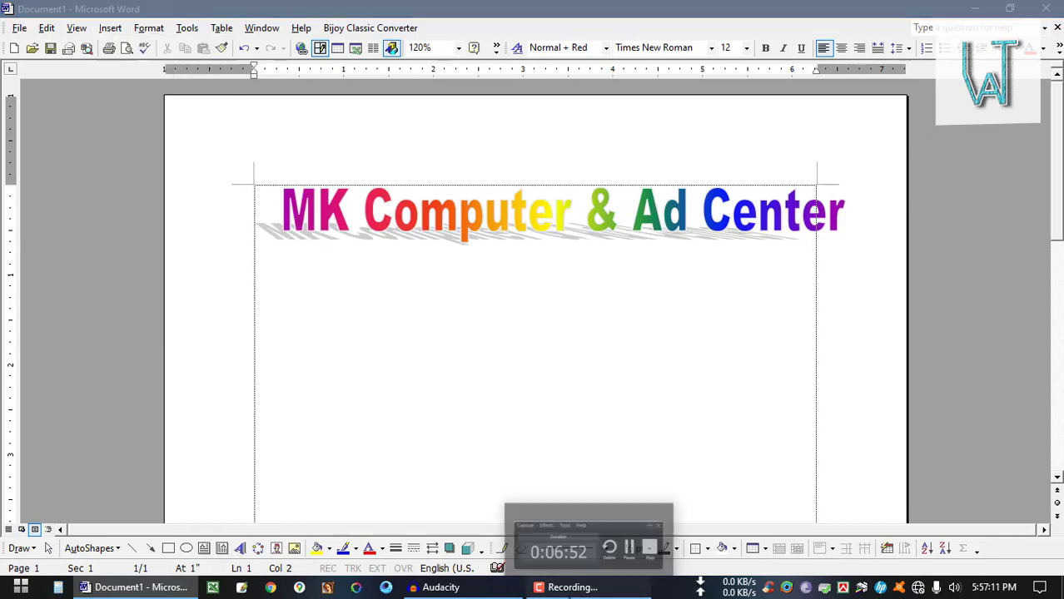
pyautogui.click(569, 591)
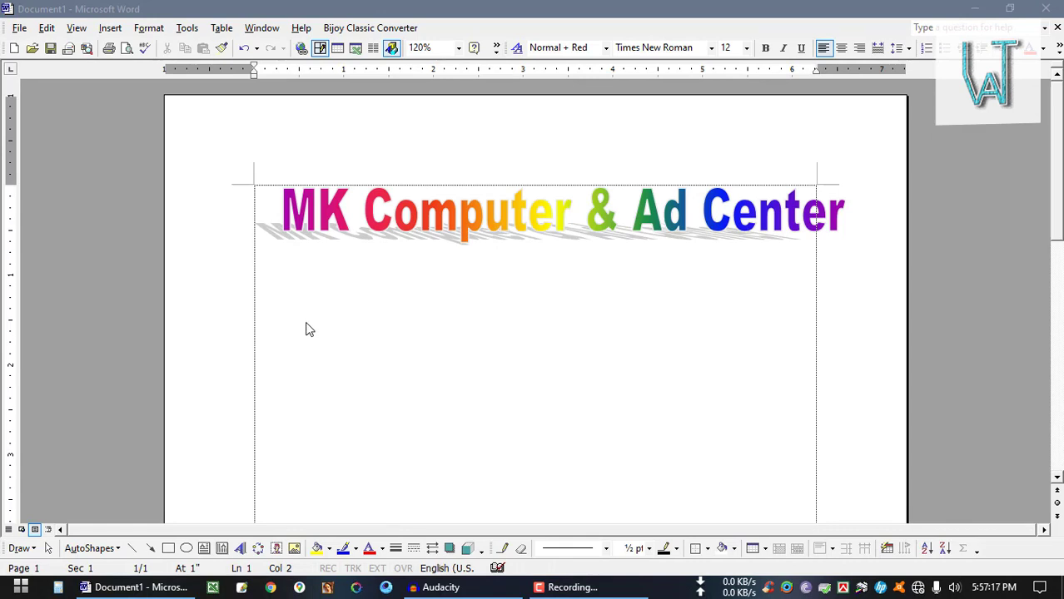
# Step: Show the full set of insert commands and the picture types available for insertion
pyautogui.click(117, 30)
pyautogui.click(154, 184)
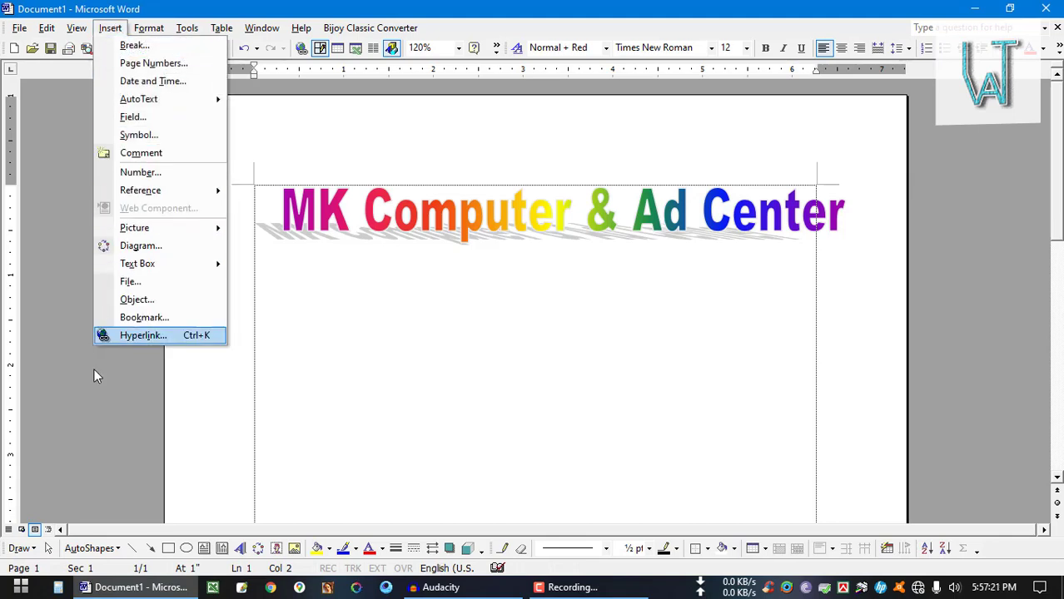
pyautogui.moveTo(149, 233)
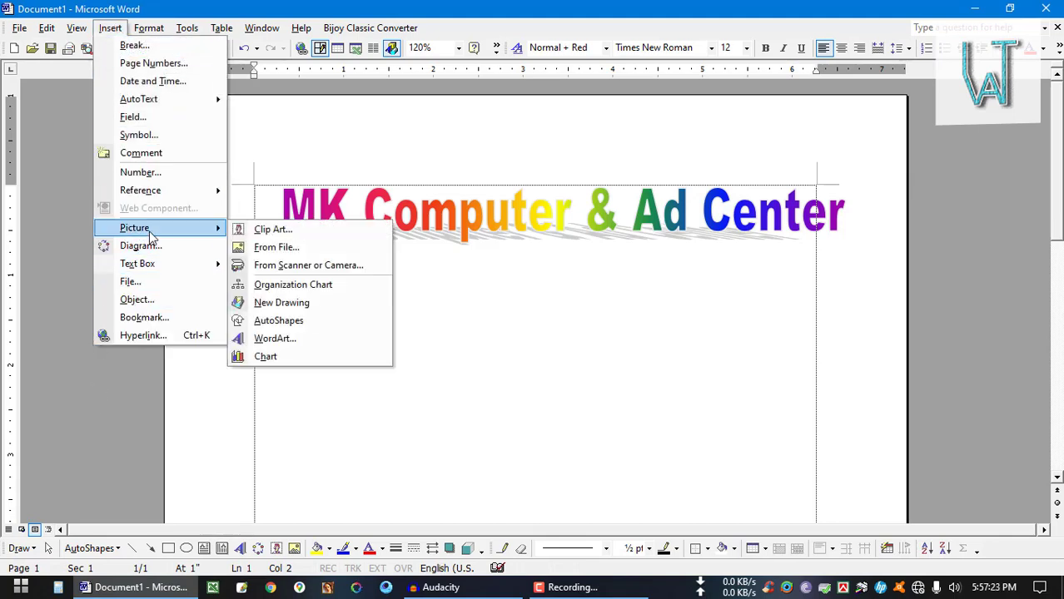